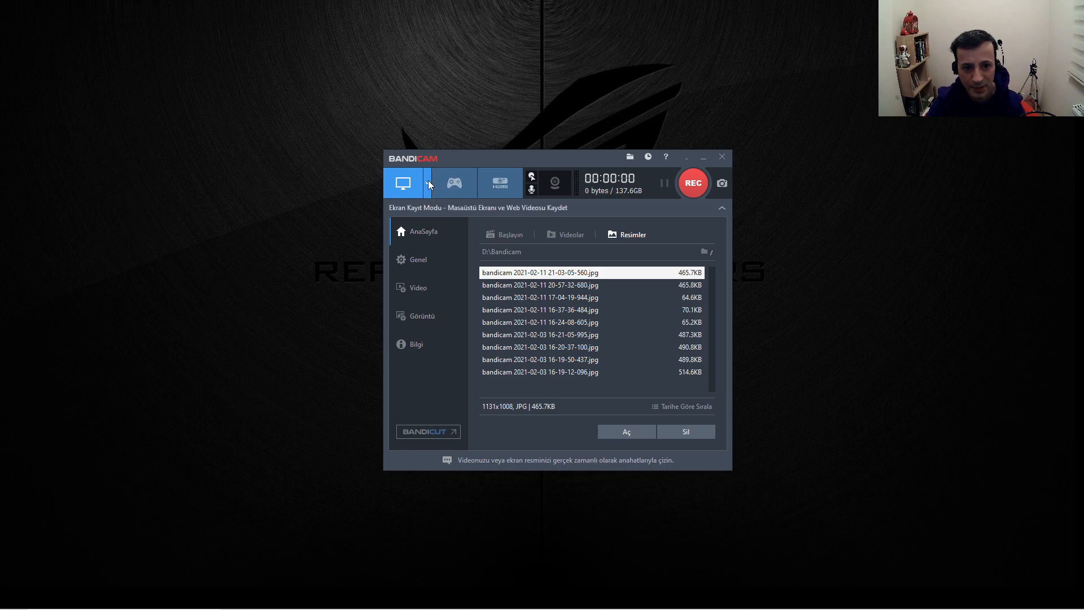
Examine the screen recording area modes and the preset sizes offered for rectangle and around-mouse recording
click(427, 184)
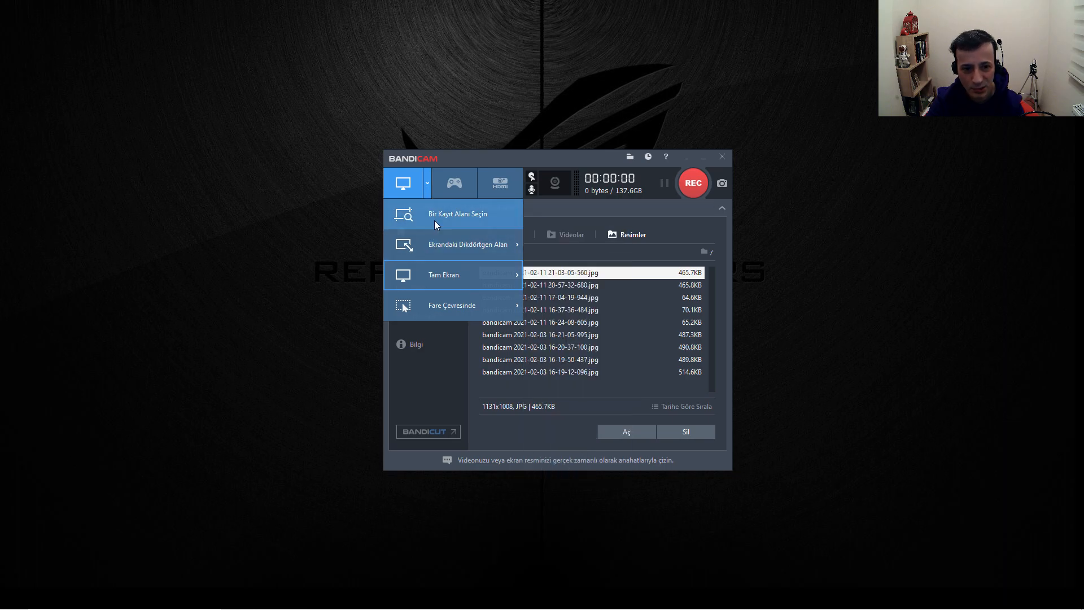
mouse_move(453, 245)
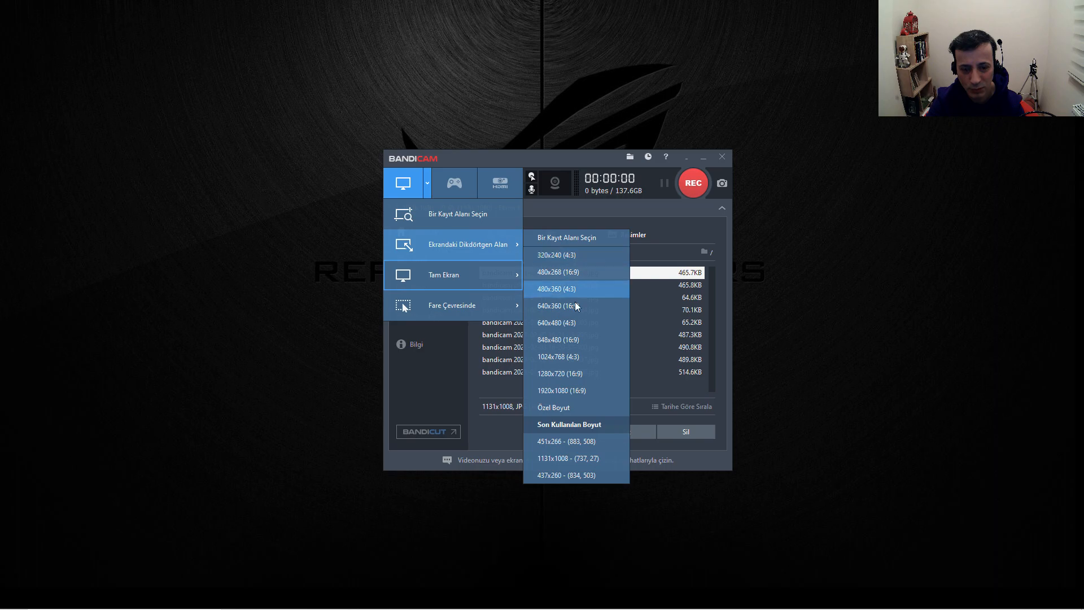
mouse_move(439, 279)
mouse_move(448, 299)
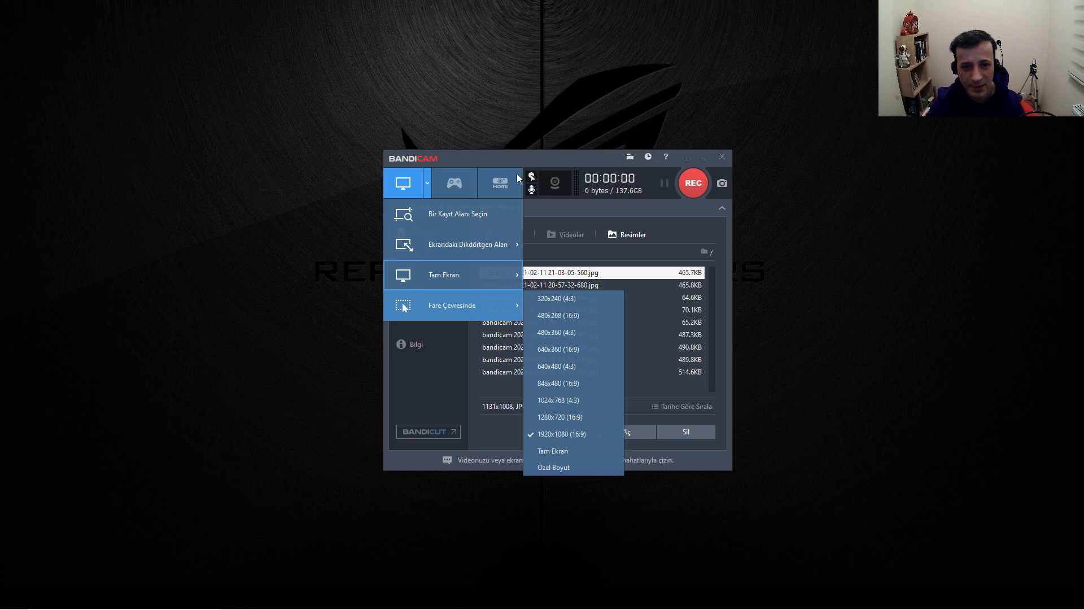
click(564, 158)
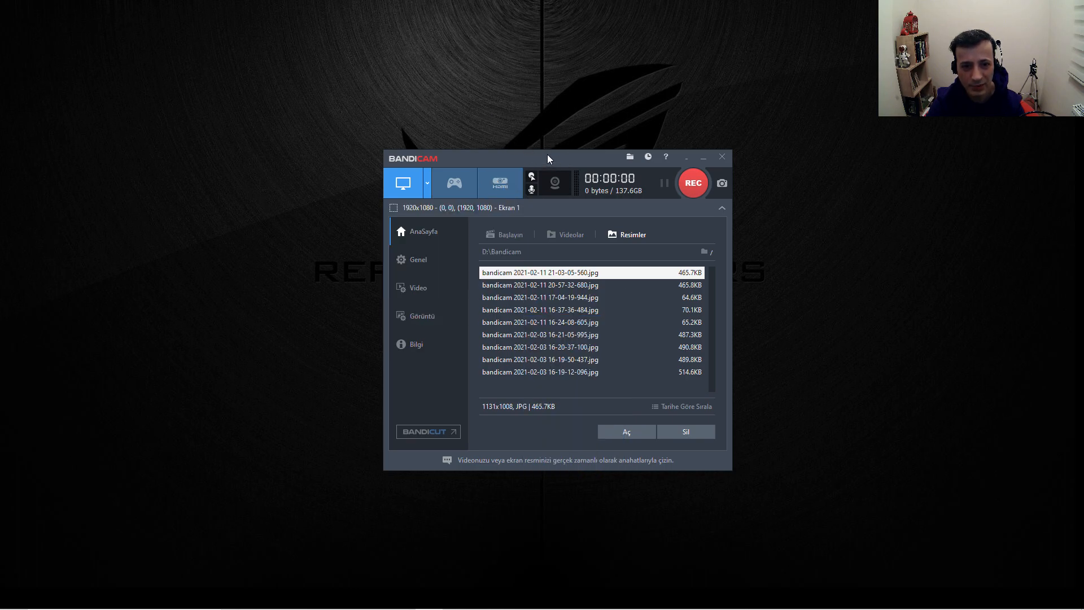
click(428, 183)
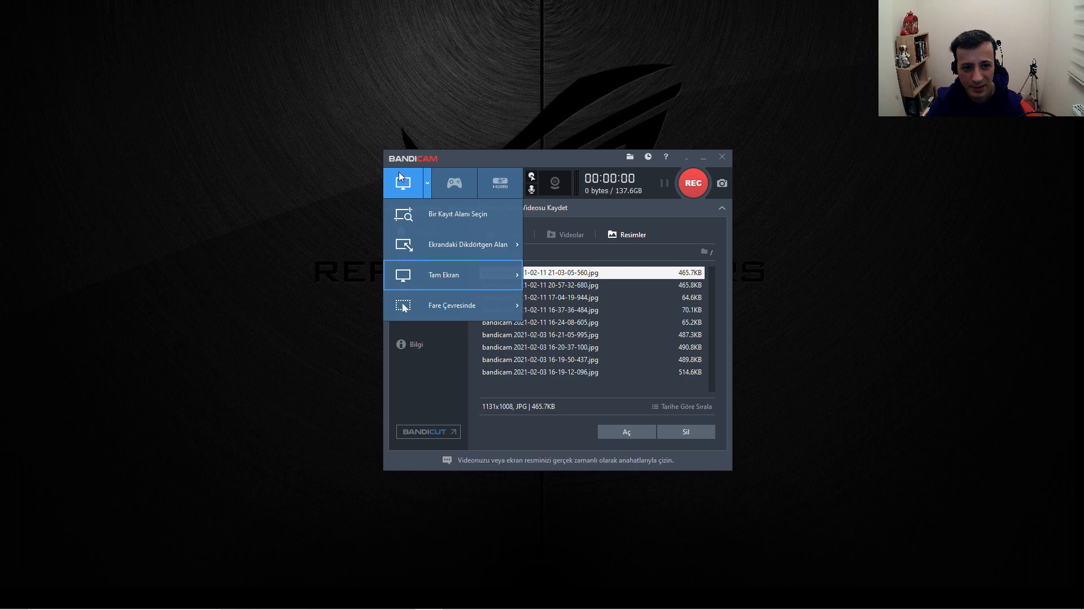
click(511, 157)
Move the Bandicam window aside to free the middle of the desktop and bring up the YouTube channel's Chrome window
drag(510, 156, 177, 110)
mouse_move(388, 586)
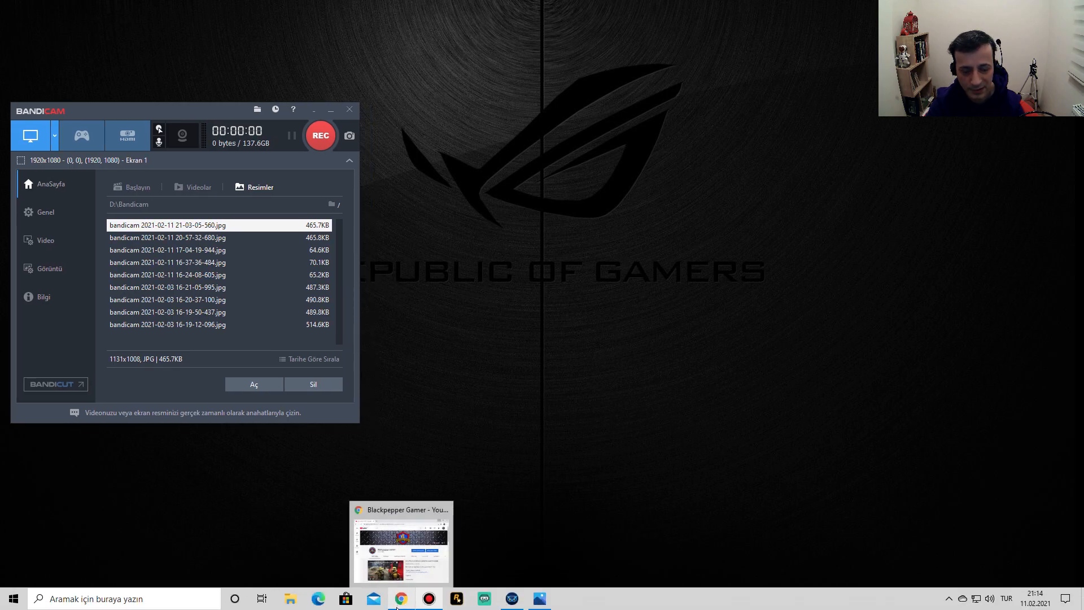
click(397, 605)
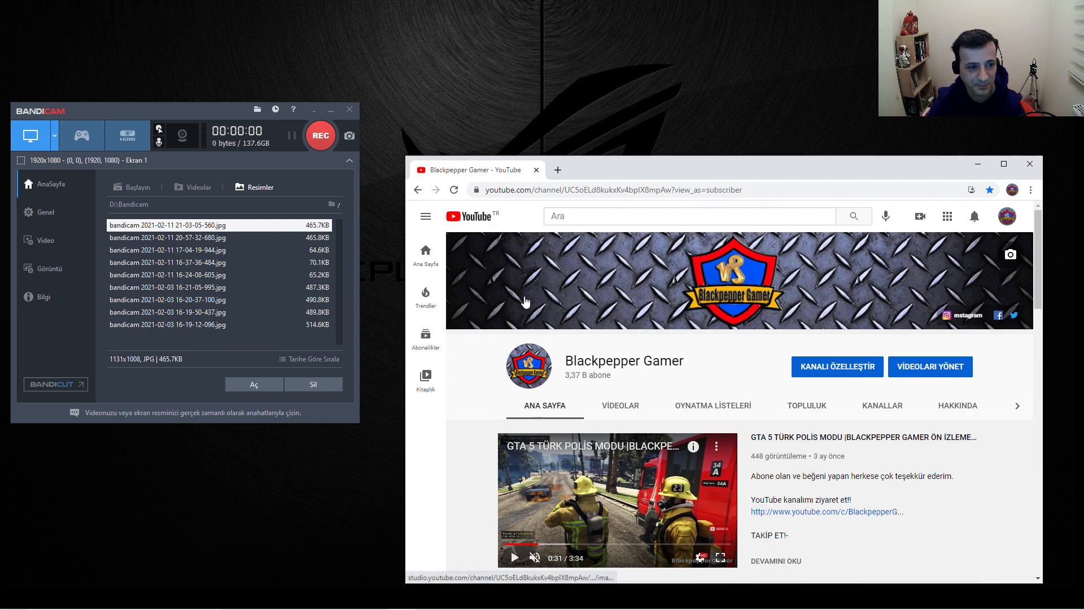
Select a recording area of about 1131x759 around the browser window and start recording it
click(55, 136)
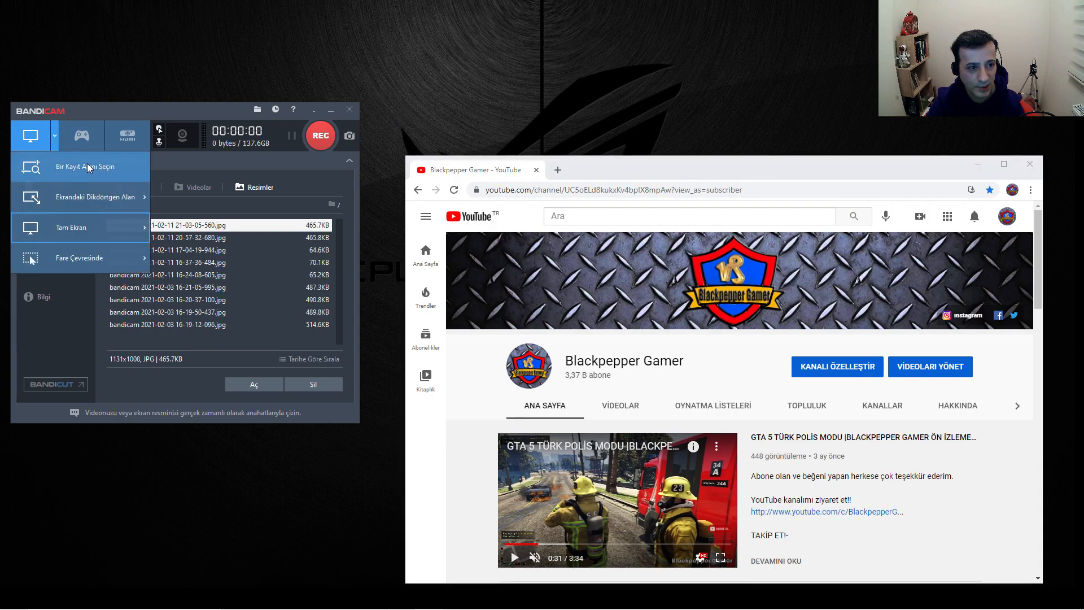
click(87, 167)
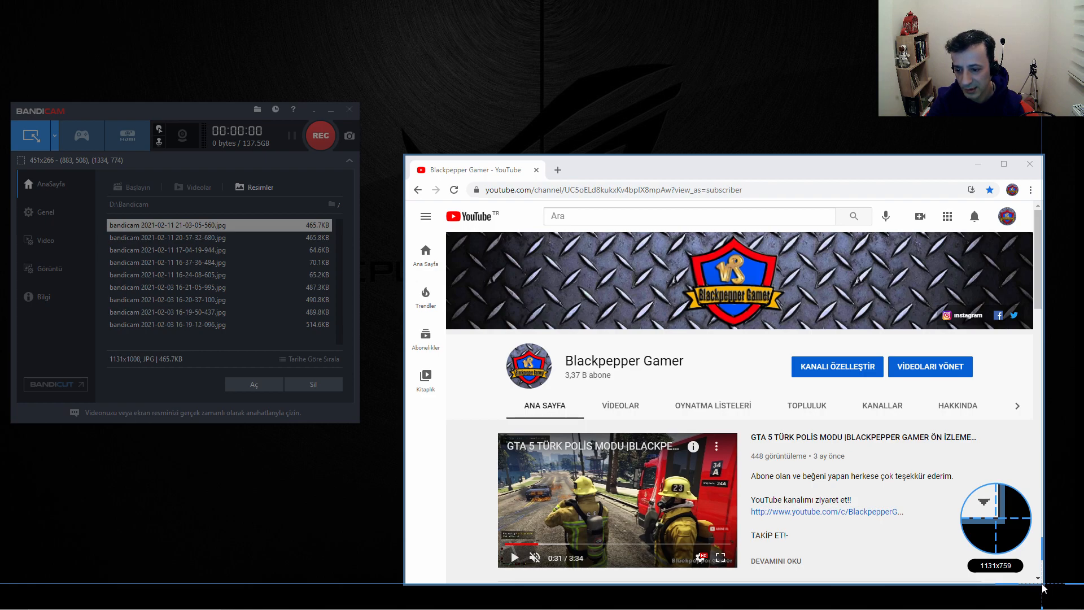
click(1042, 588)
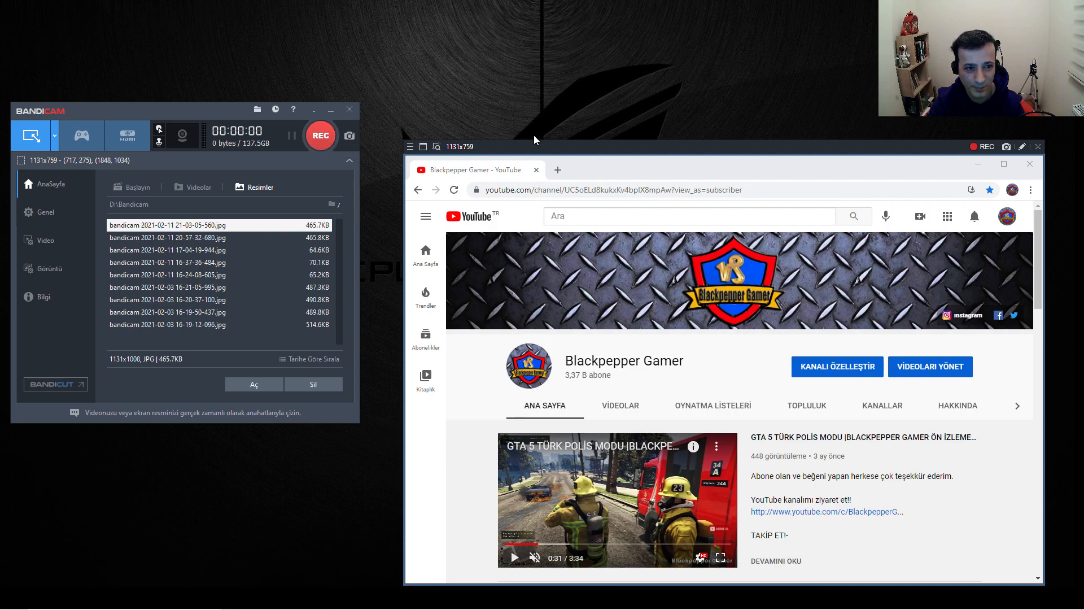
click(974, 146)
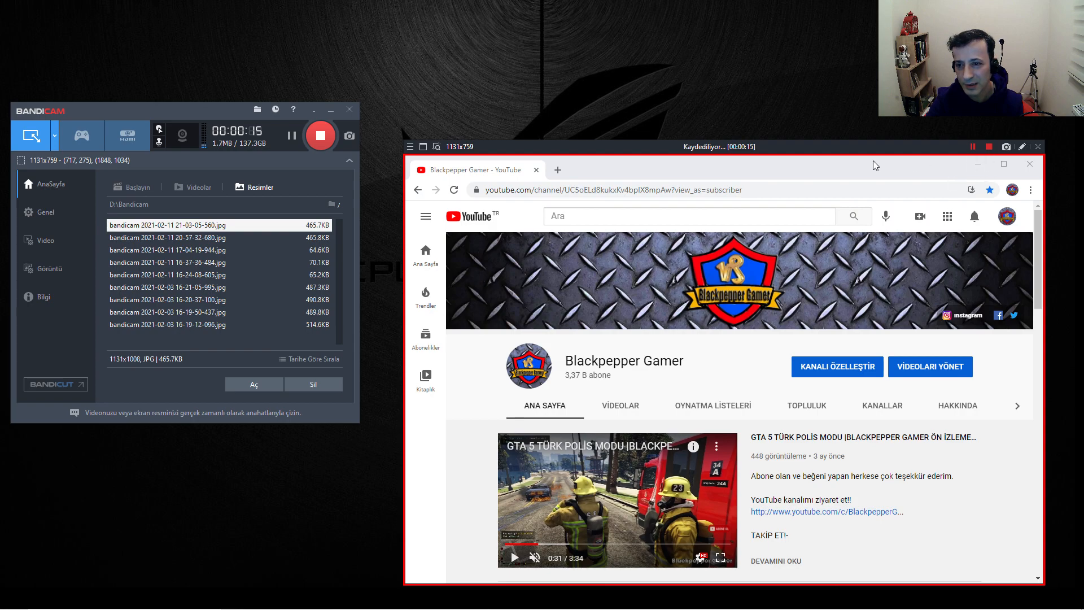
Pause the recording, capture a still image of the recording area, and resume recording
click(972, 147)
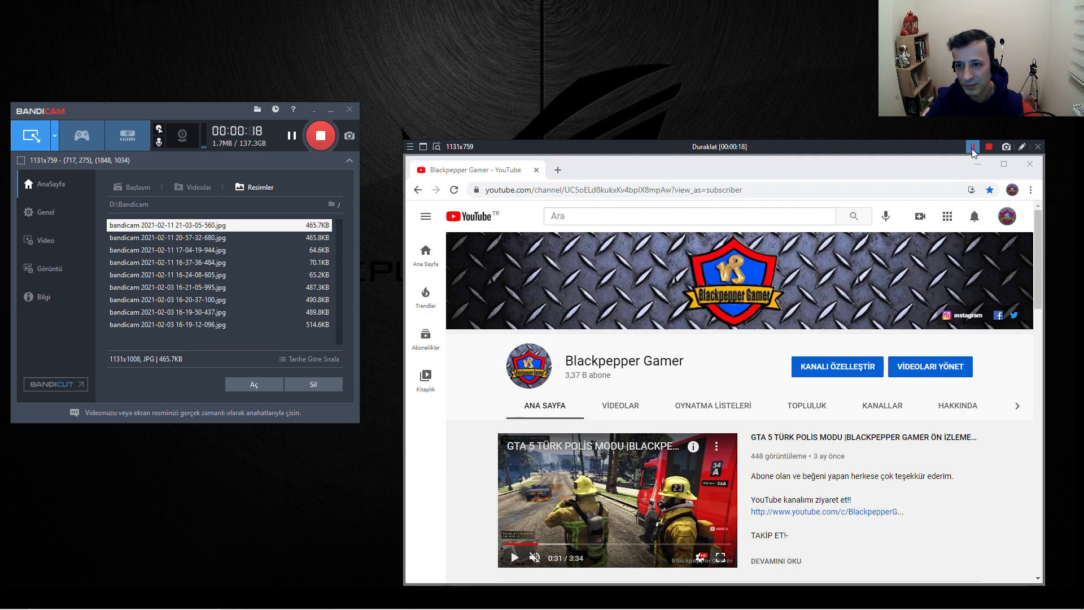
click(1006, 148)
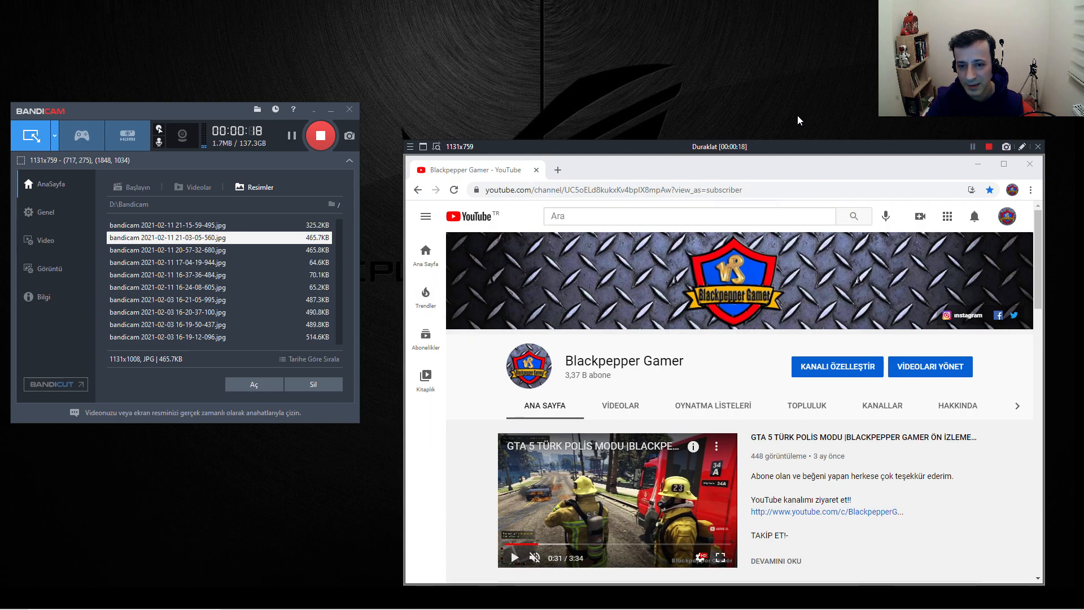
click(971, 146)
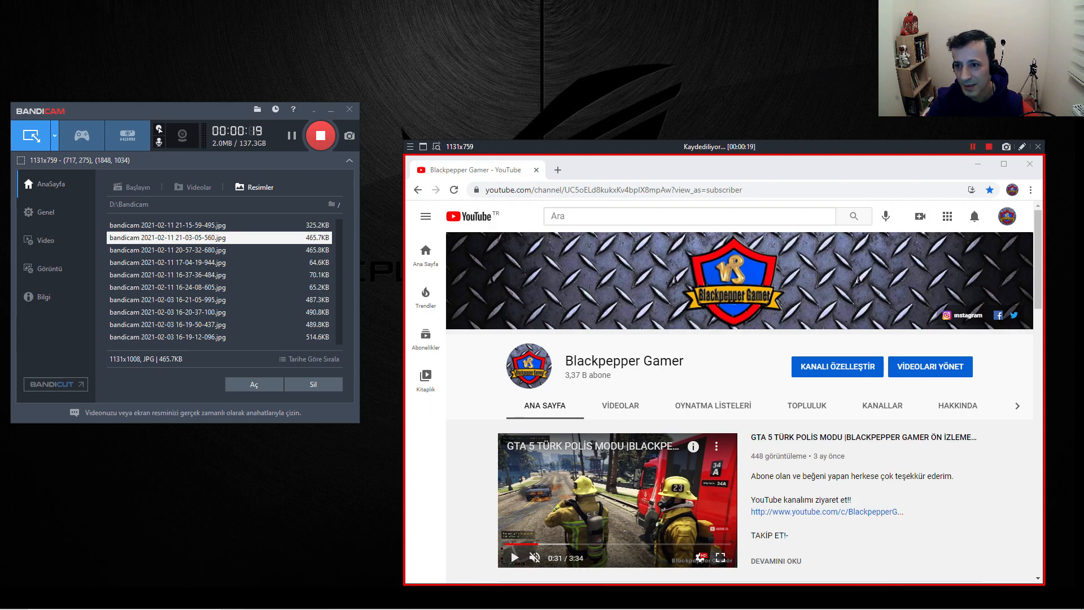
Turn on real-time drawing and draw two orange freehand lines, above and below the KANALI ÖZELLEŞTİR button
click(1022, 147)
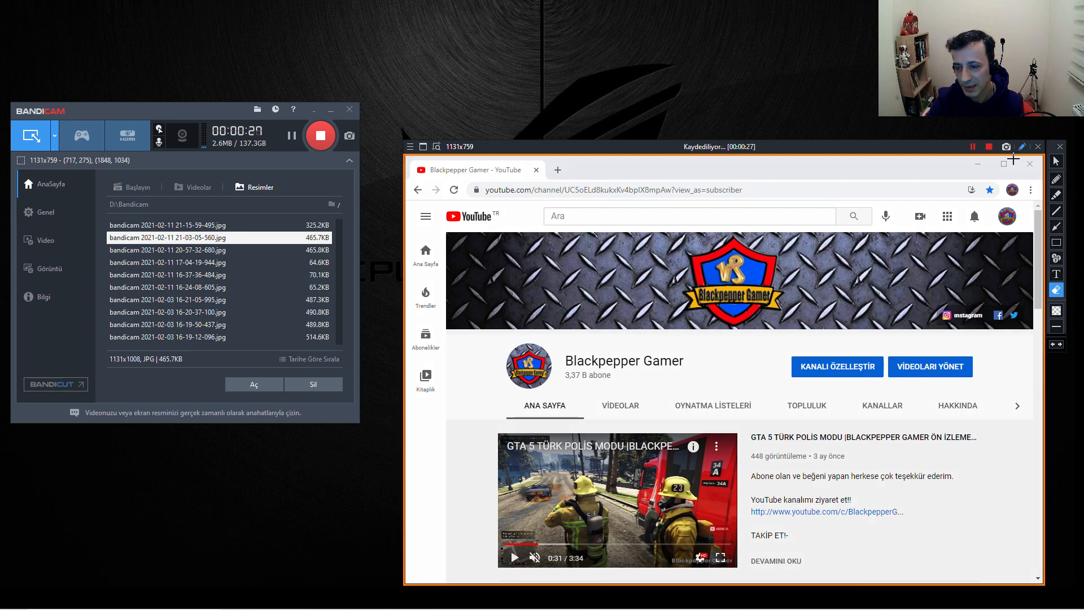
click(1057, 180)
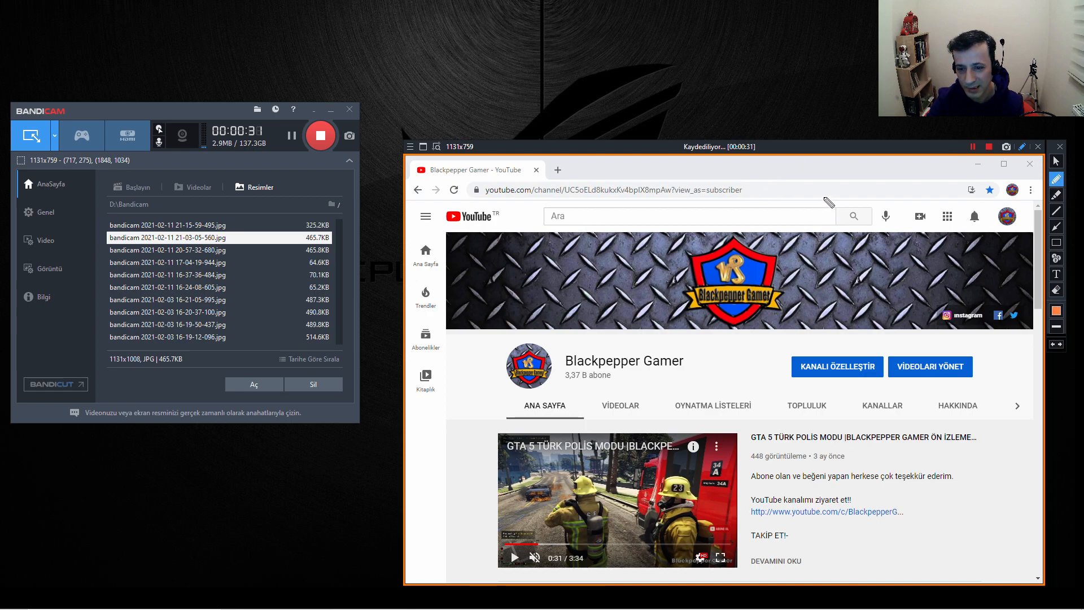
drag(758, 344, 886, 344)
drag(769, 389, 887, 392)
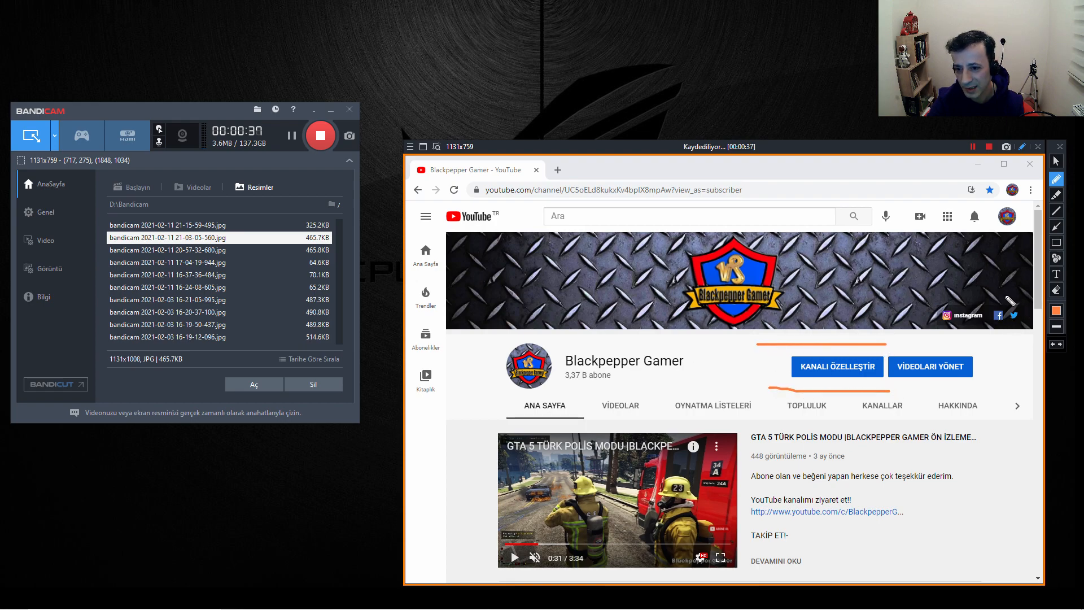
Set the pencil colour to bright green and draw a line into the KANALI ÖZELLEŞTİR button and a curve beneath it
click(1056, 311)
click(994, 211)
click(975, 327)
drag(729, 359, 828, 368)
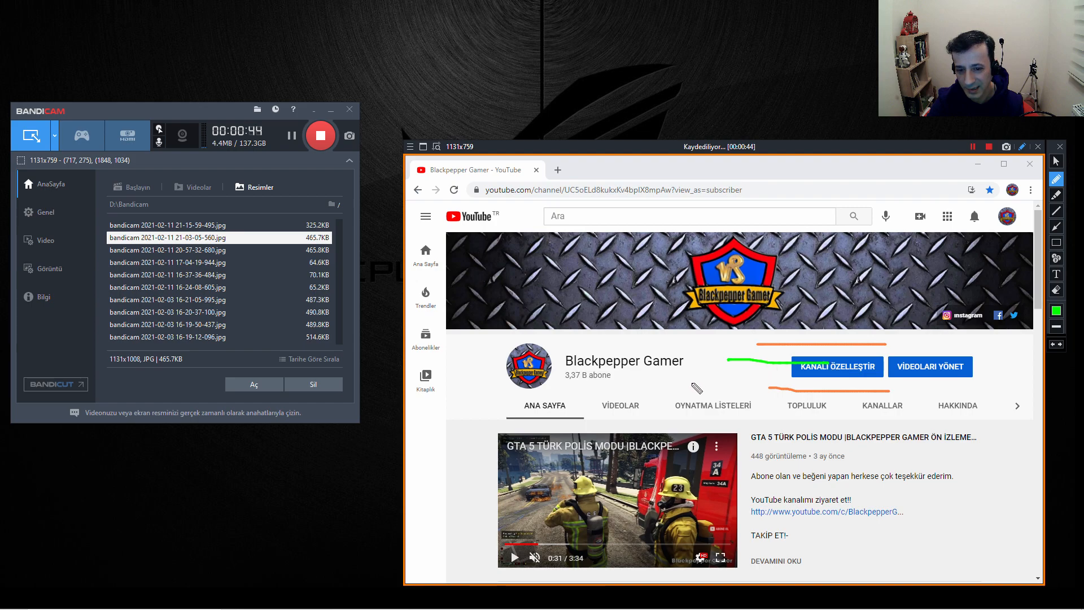
drag(728, 378, 896, 427)
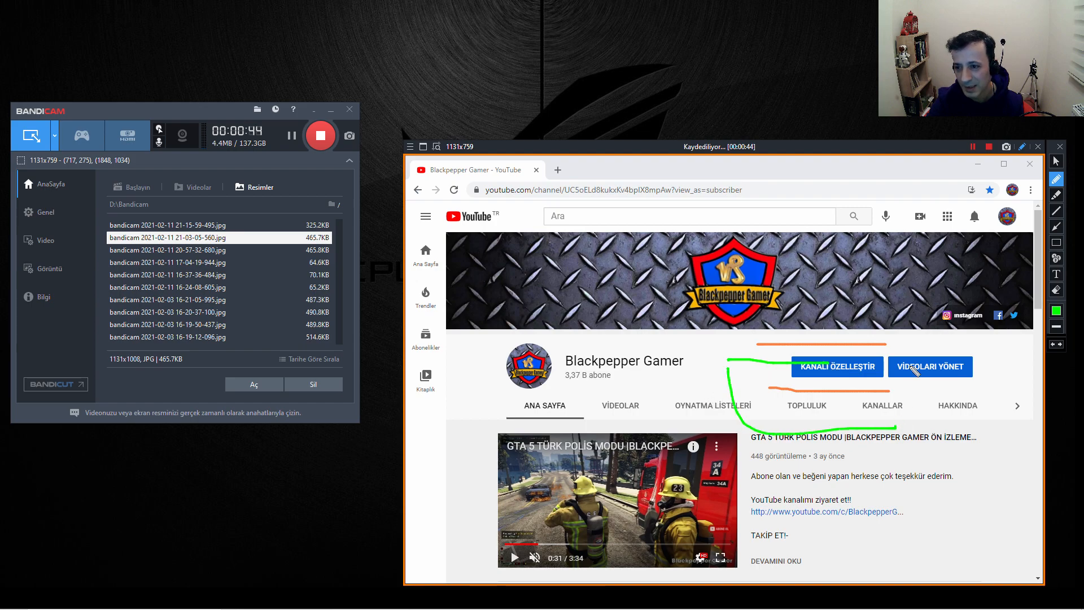
Draw four green highlighter strokes: above the channel name, low on the banner, across the banner logo, and over the channel avatar
click(1056, 195)
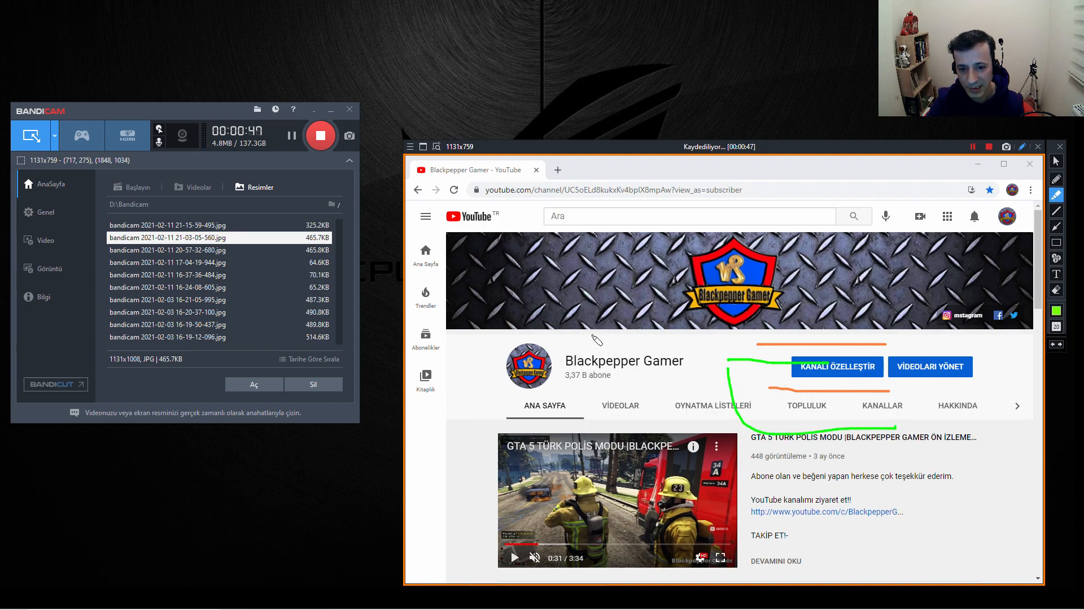
drag(553, 340, 687, 344)
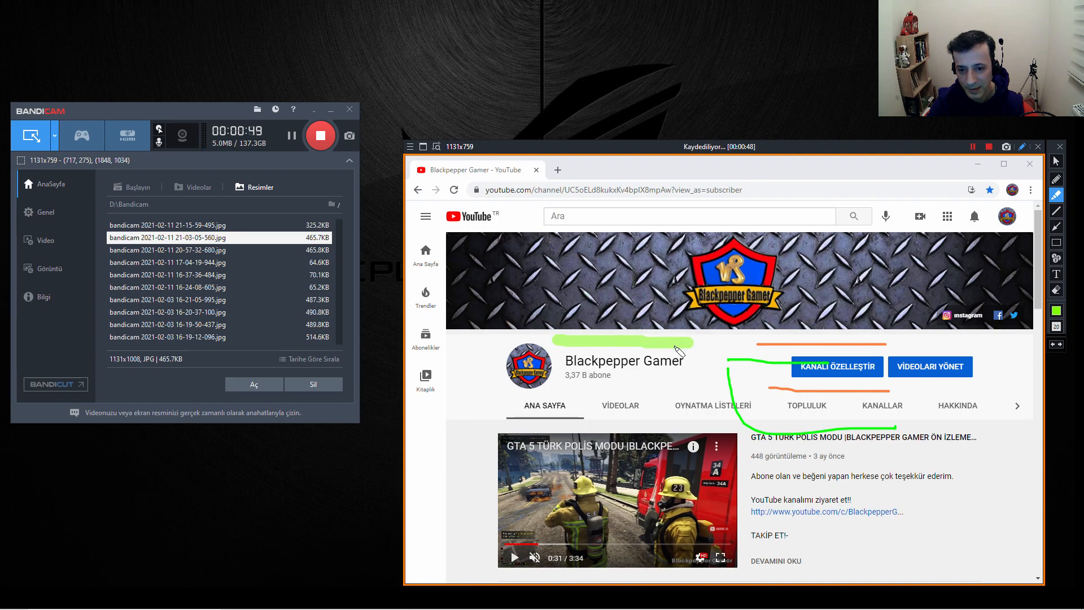
drag(568, 316, 673, 323)
drag(629, 275, 810, 273)
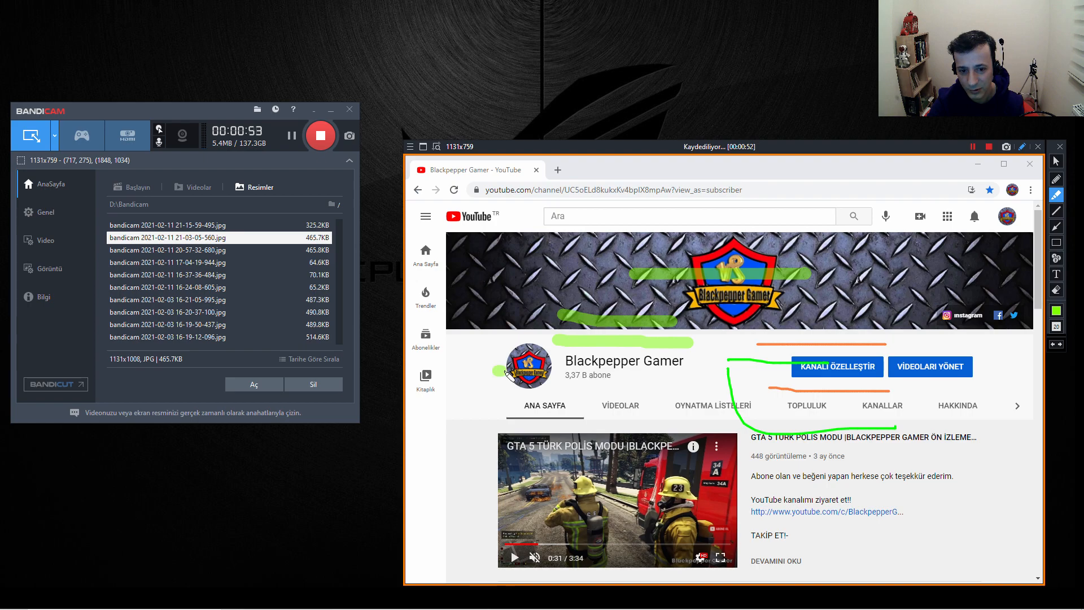
drag(498, 371, 636, 375)
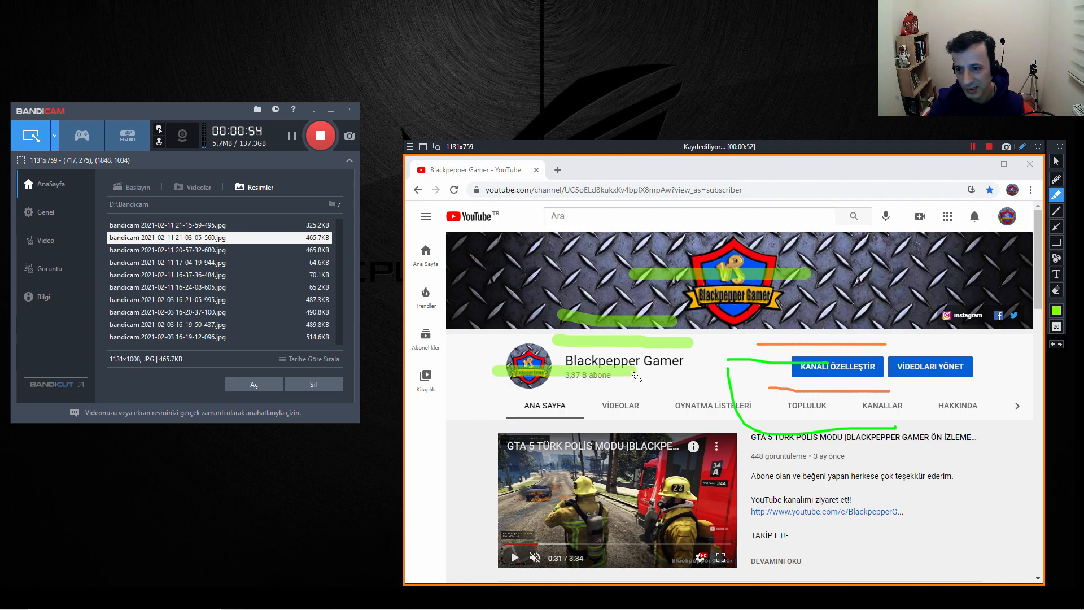
Set the highlighter colour to red and highlight from the channel name to the KANALI ÖZELLEŞTİR button
click(1056, 309)
click(965, 199)
click(975, 326)
drag(677, 362, 811, 362)
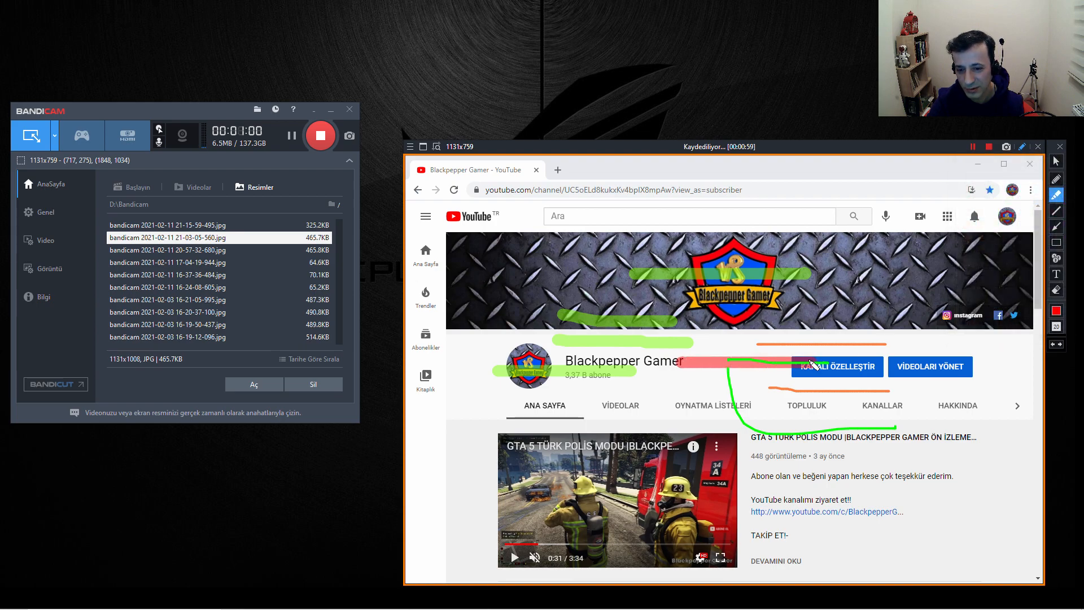
Draw red straight lines across the banner and along the page's right side, plus an arrow from their corner to ANA SAYFA
click(1057, 212)
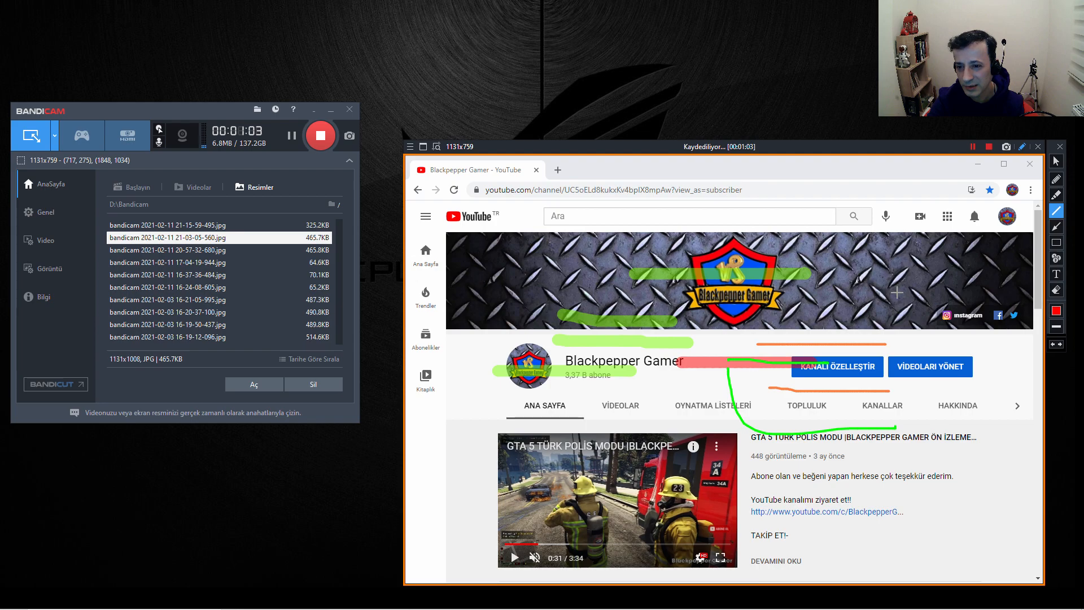
mouse_move(987, 269)
mouse_down()
mouse_move(618, 384)
mouse_move(553, 392)
mouse_move(515, 305)
mouse_move(684, 276)
mouse_move(525, 275)
mouse_move(891, 275)
mouse_move(497, 260)
mouse_move(564, 273)
mouse_move(497, 257)
mouse_move(499, 277)
mouse_move(501, 267)
mouse_up()
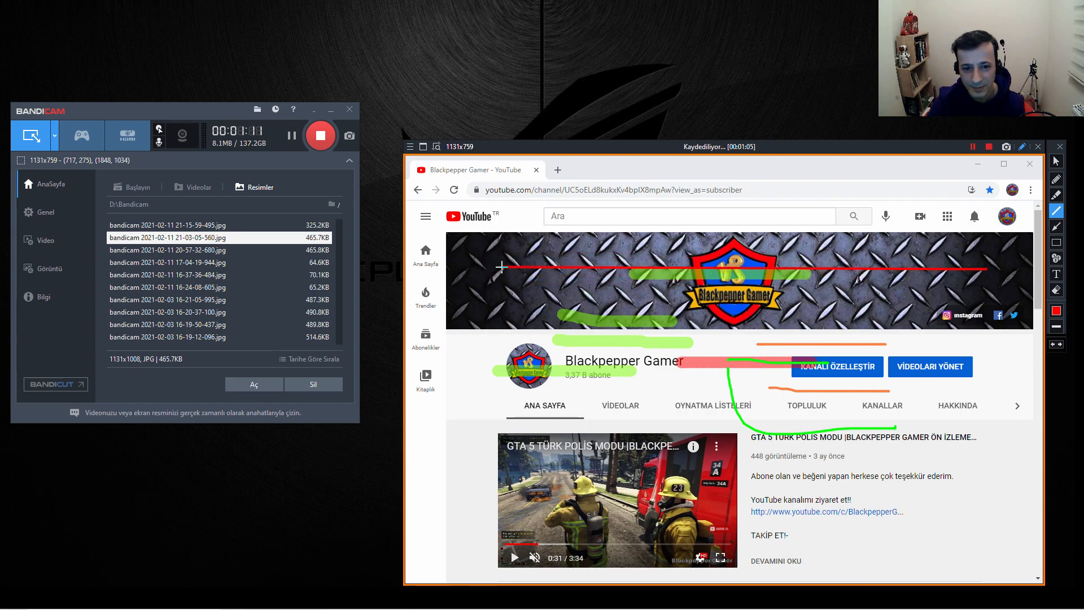
drag(1000, 544, 985, 265)
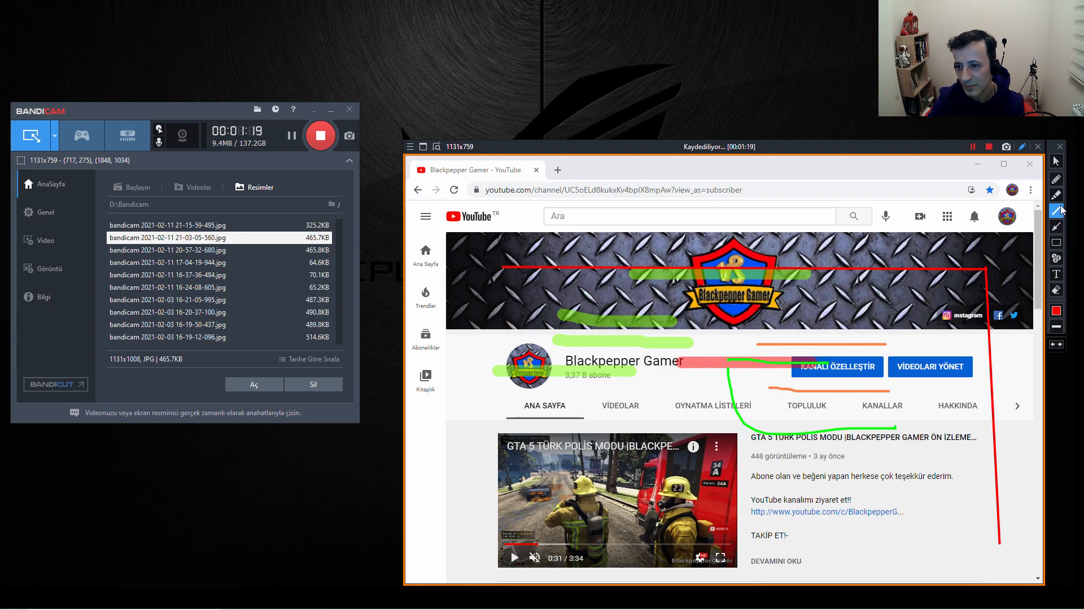
click(1059, 228)
mouse_move(989, 273)
mouse_down()
mouse_move(609, 402)
mouse_move(529, 411)
mouse_up()
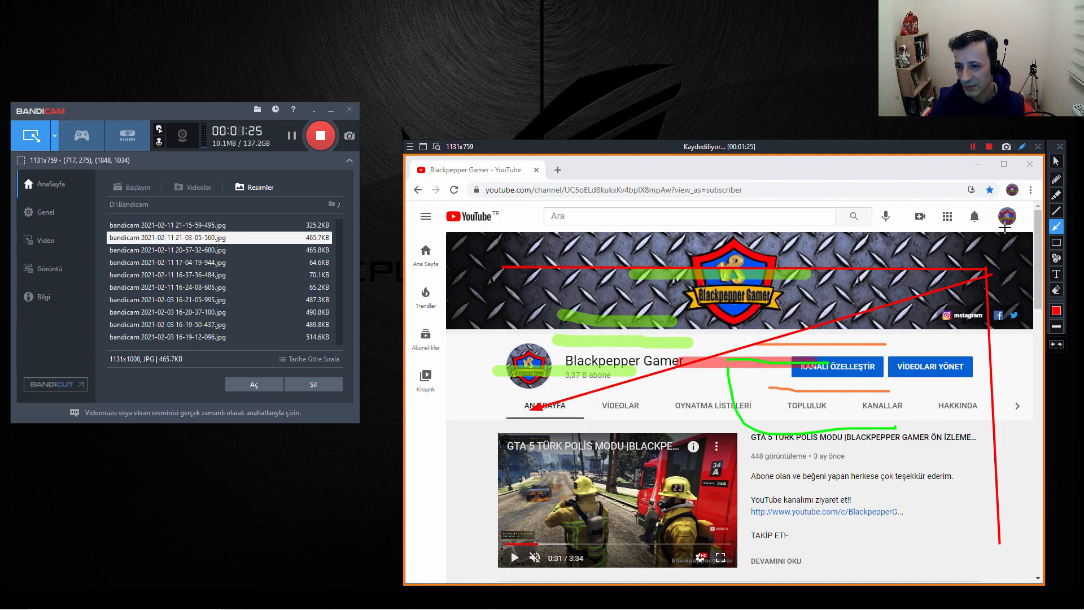
Draw three overlapping red rectangles, around the video preview, across the channel header, and from the banner to the tab row
click(1056, 243)
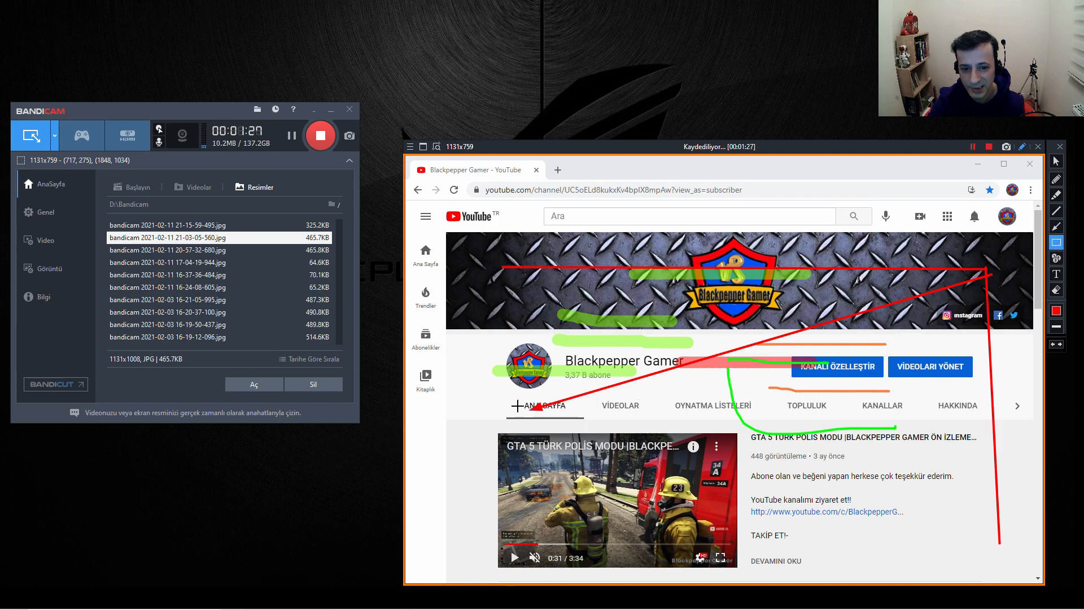
drag(483, 396, 771, 580)
mouse_move(572, 341)
mouse_down()
mouse_move(681, 364)
mouse_move(883, 488)
mouse_up()
mouse_move(619, 287)
mouse_down()
mouse_move(734, 454)
mouse_move(814, 438)
mouse_up()
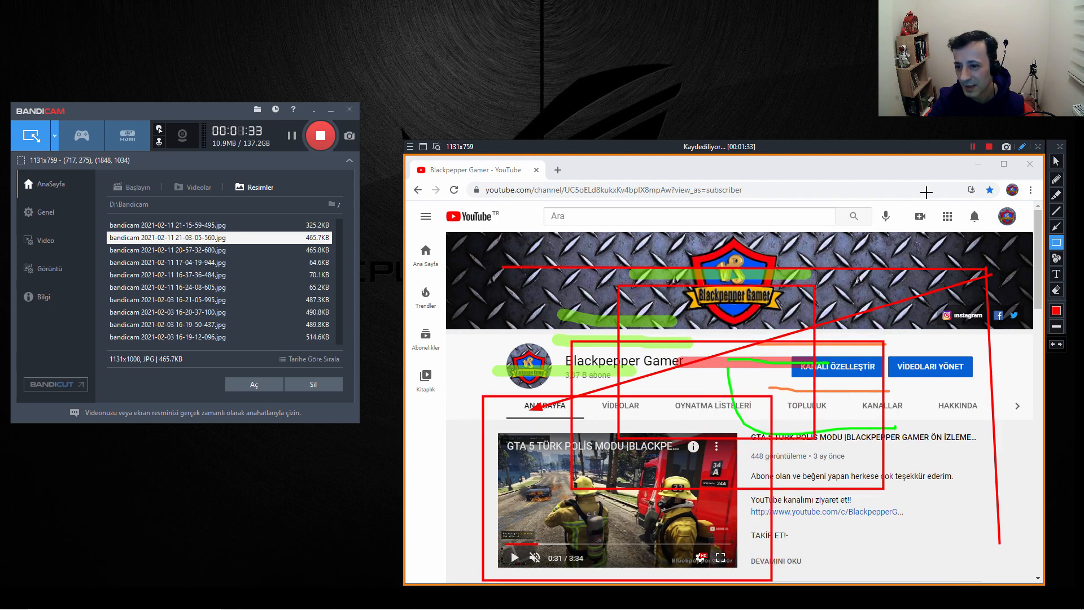
Place two yellow numbered markers on the page, and five more with the marker colour set to blue
click(1056, 258)
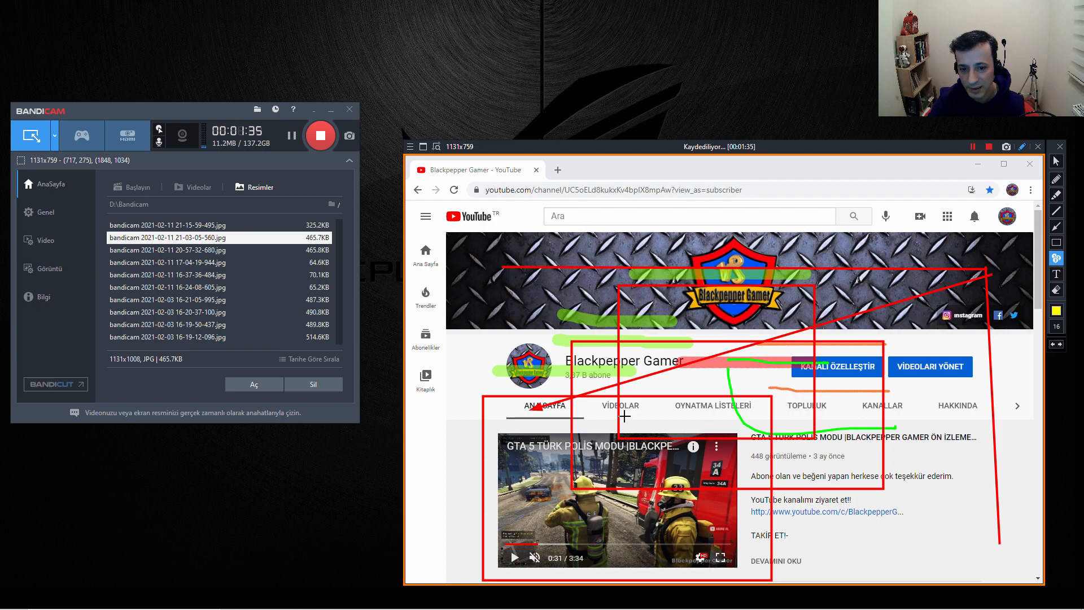
click(655, 411)
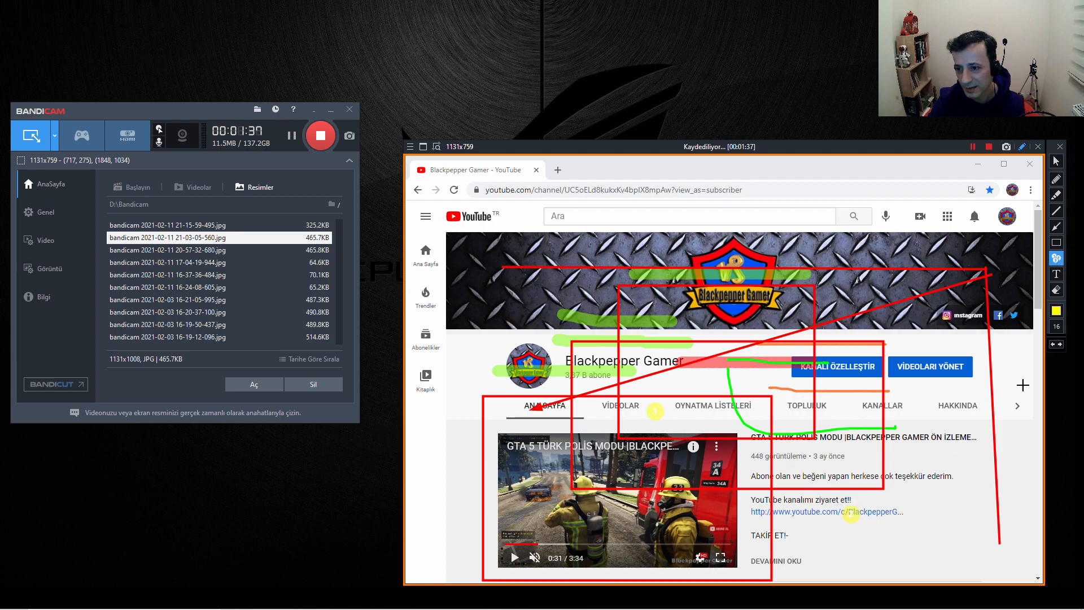
click(1056, 311)
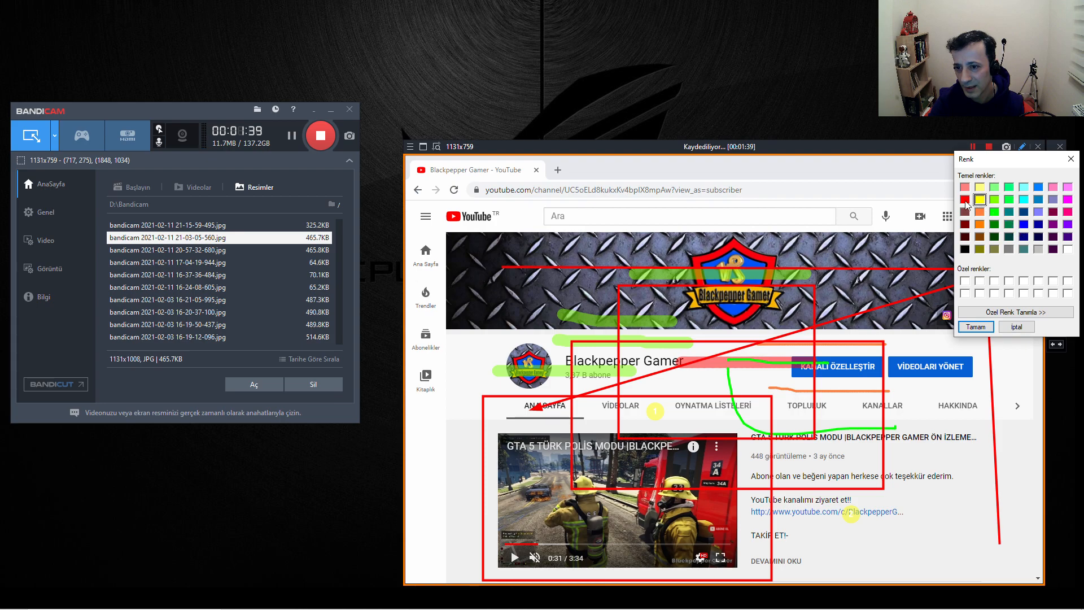
click(1038, 187)
click(975, 327)
click(707, 380)
click(439, 418)
click(480, 346)
click(513, 298)
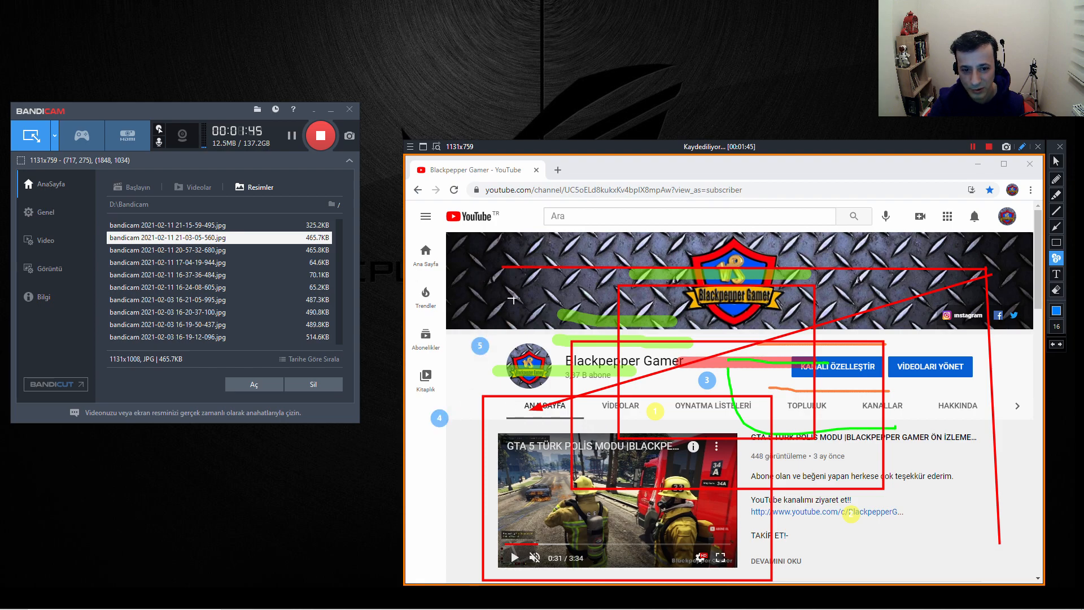
click(888, 540)
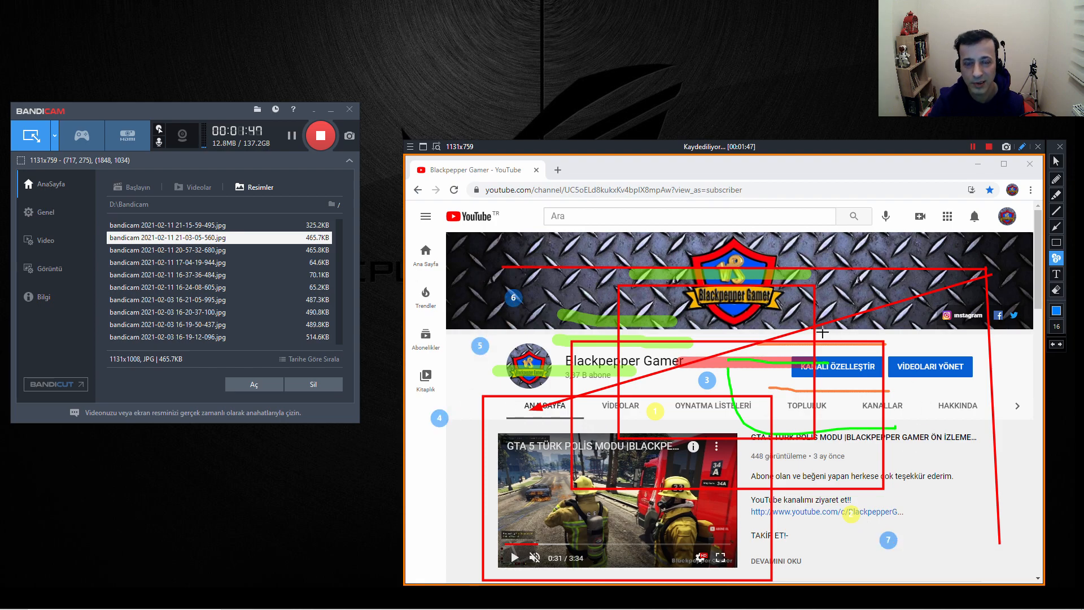
Place one more blue numbered marker beside the video description and add the blue text "blackpepper gamer" on the banner
click(904, 463)
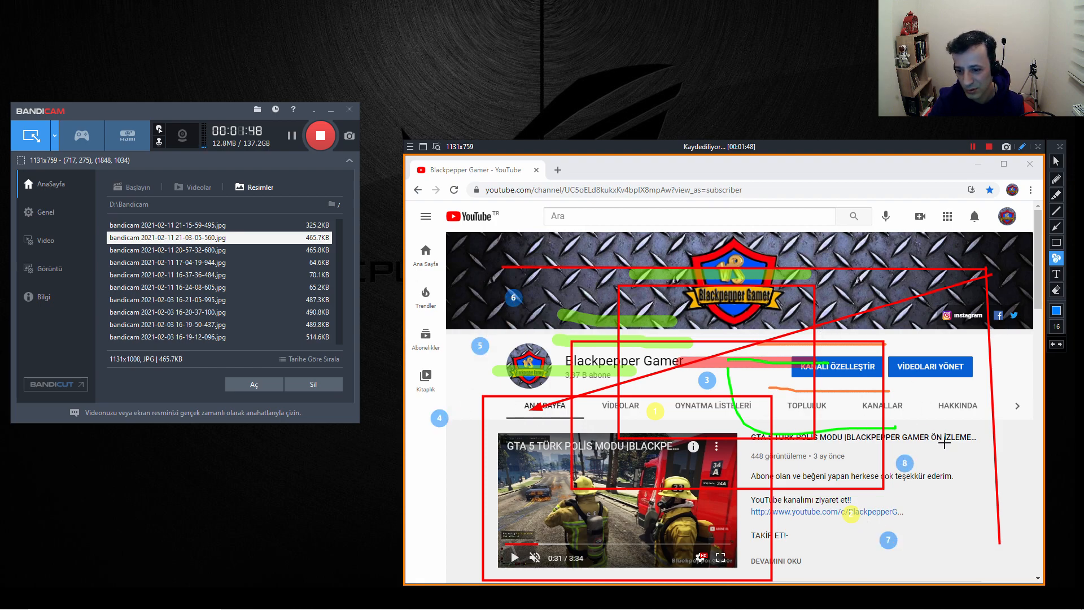
click(1056, 275)
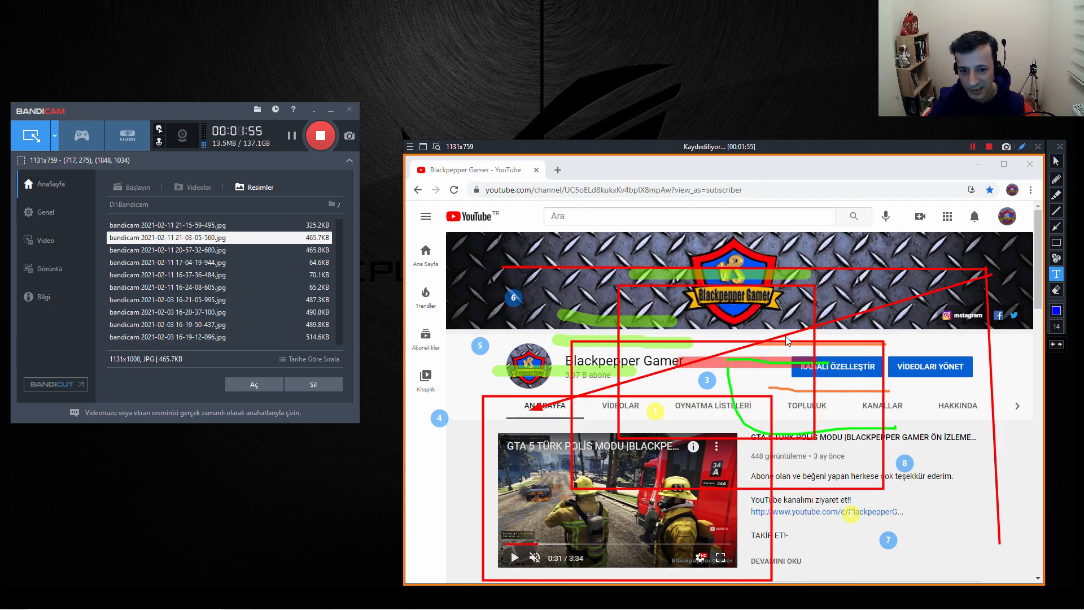
click(845, 292)
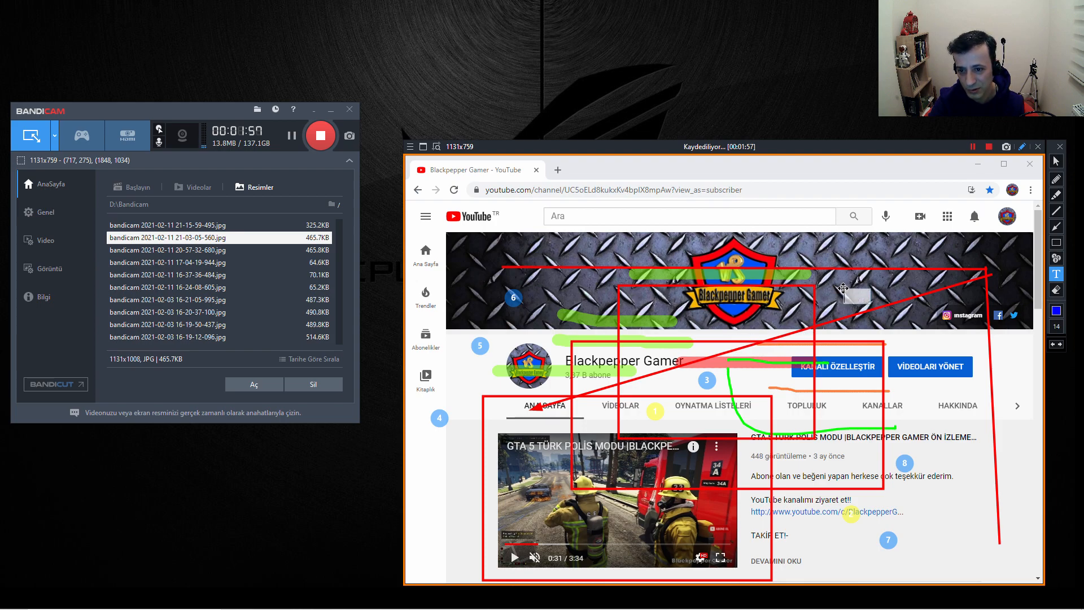
text(bla)
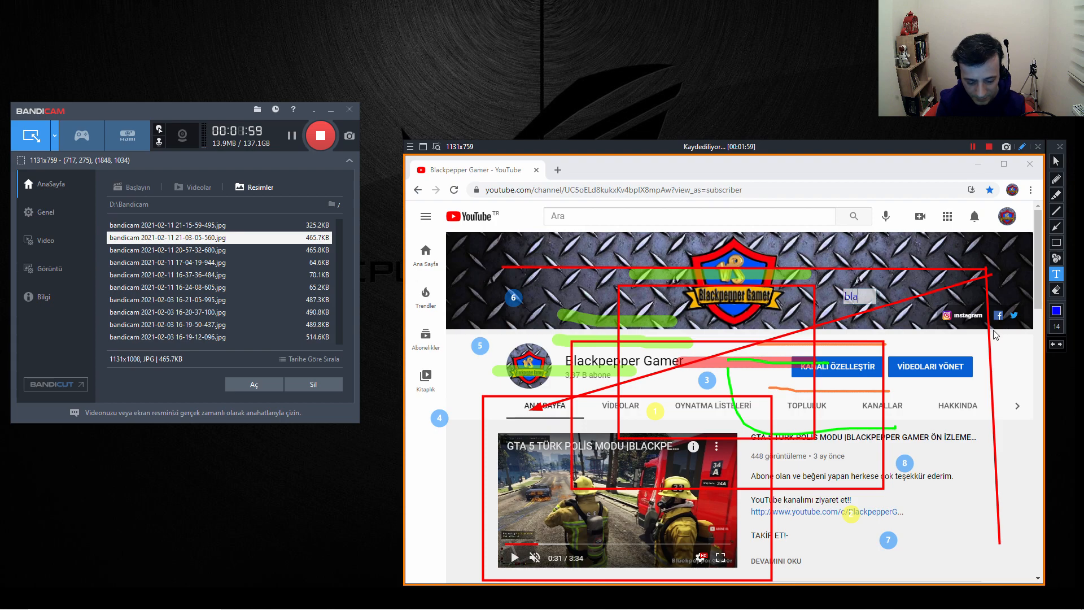
text(ckpepper gamer)
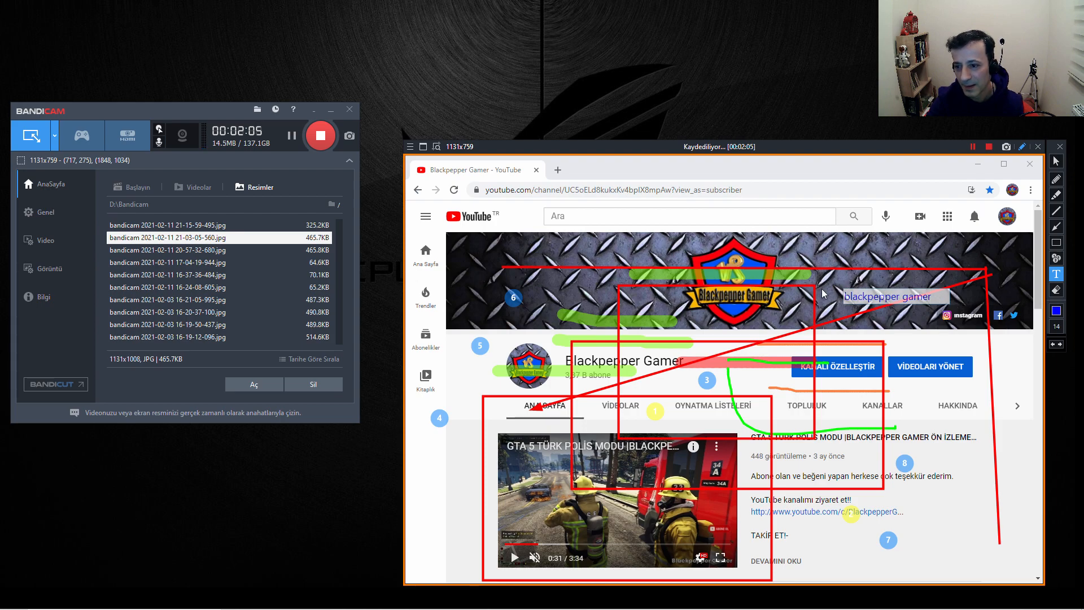
Erase rectangular areas of the drawings over the banner logo, the channel name and the KANALI ÖZELLEŞTİR and VİDEOLARI YÖNET buttons
click(1056, 291)
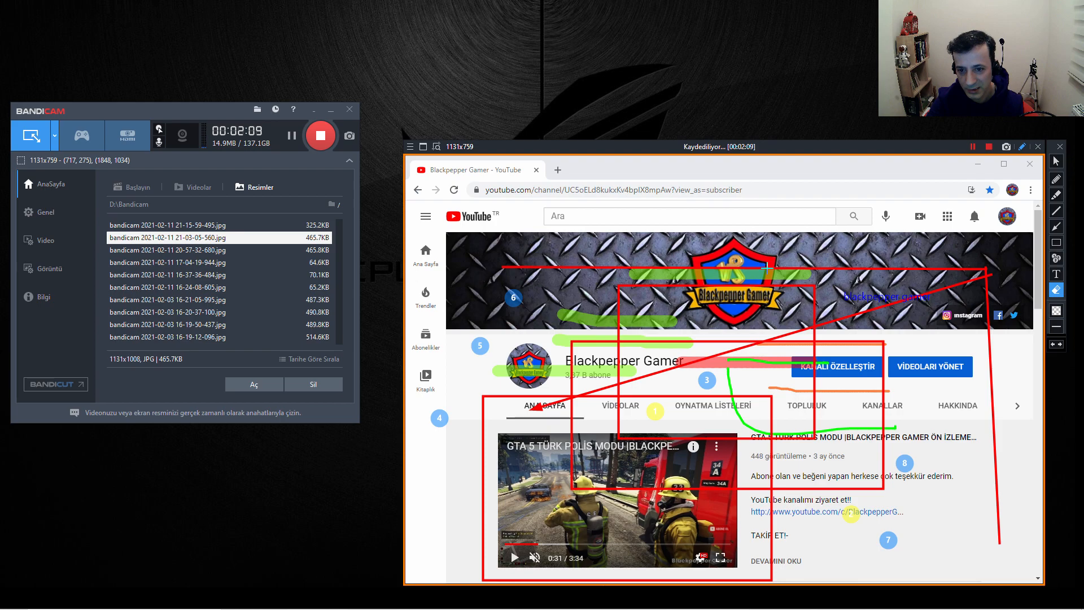
drag(751, 264, 1016, 389)
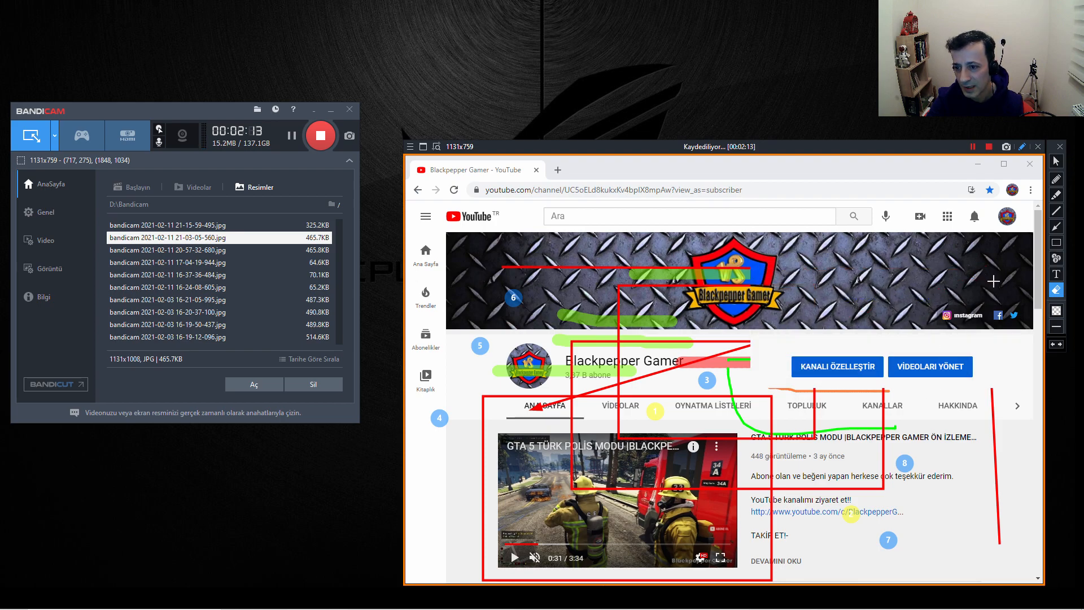
click(1052, 346)
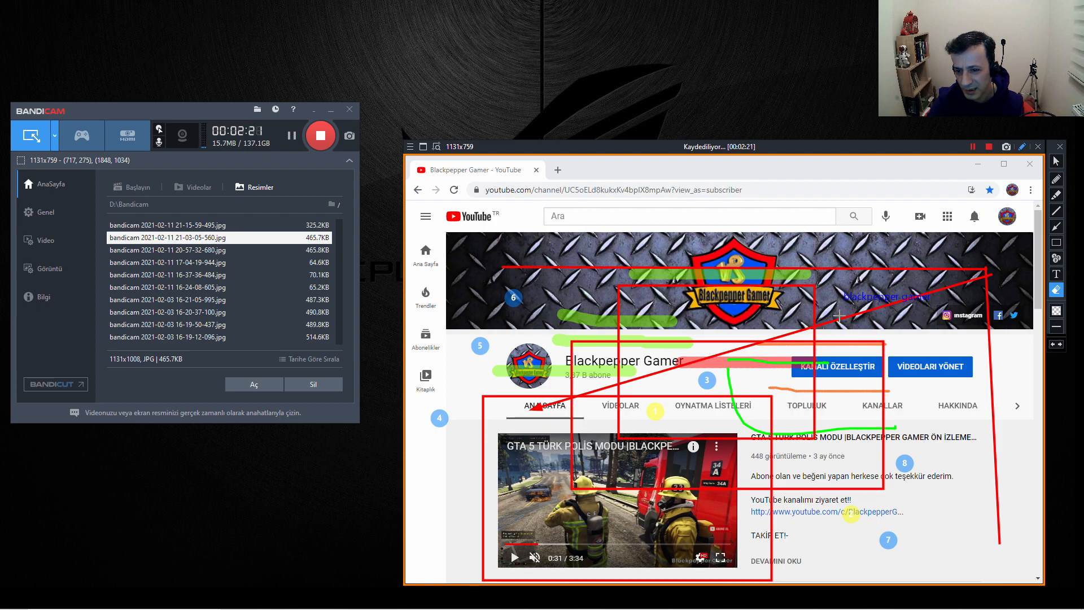
mouse_move(815, 288)
mouse_down()
mouse_move(926, 418)
mouse_move(959, 430)
mouse_up()
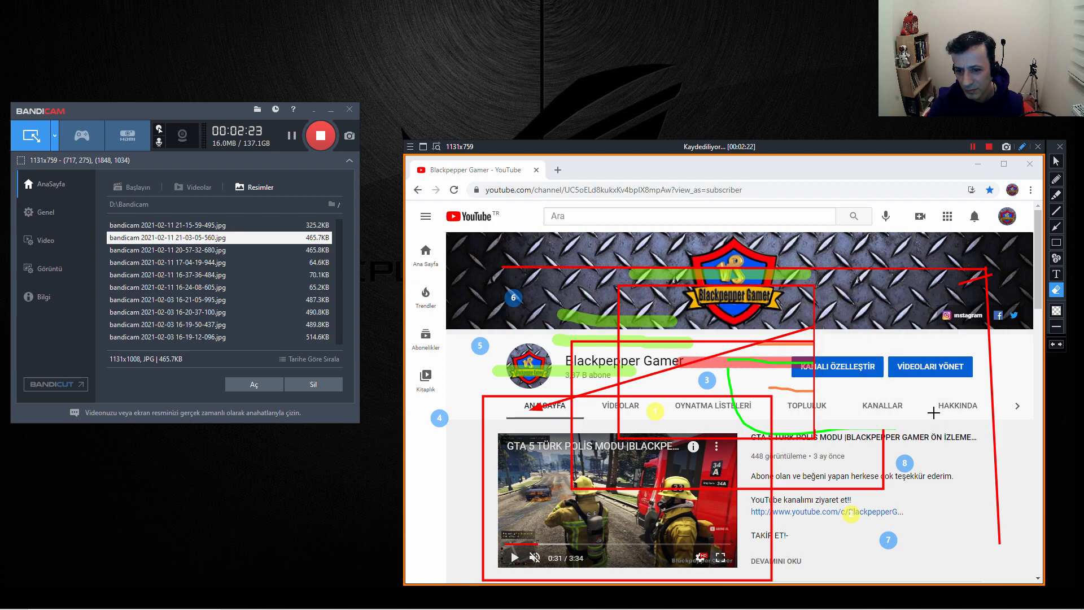
drag(707, 270, 870, 421)
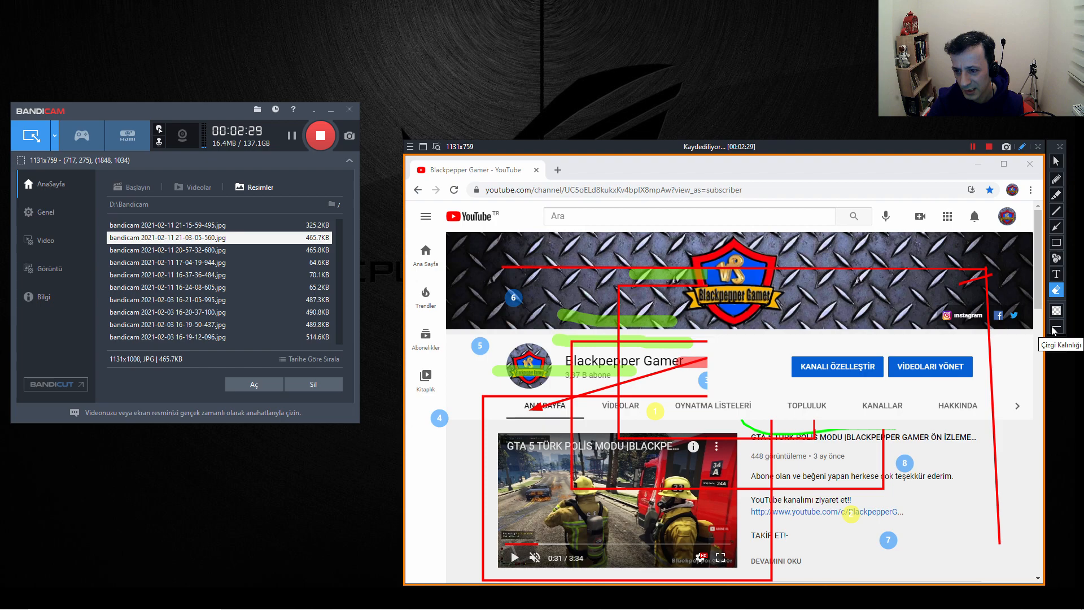
mouse_move(806, 323)
mouse_down()
mouse_move(807, 357)
mouse_move(939, 371)
mouse_up()
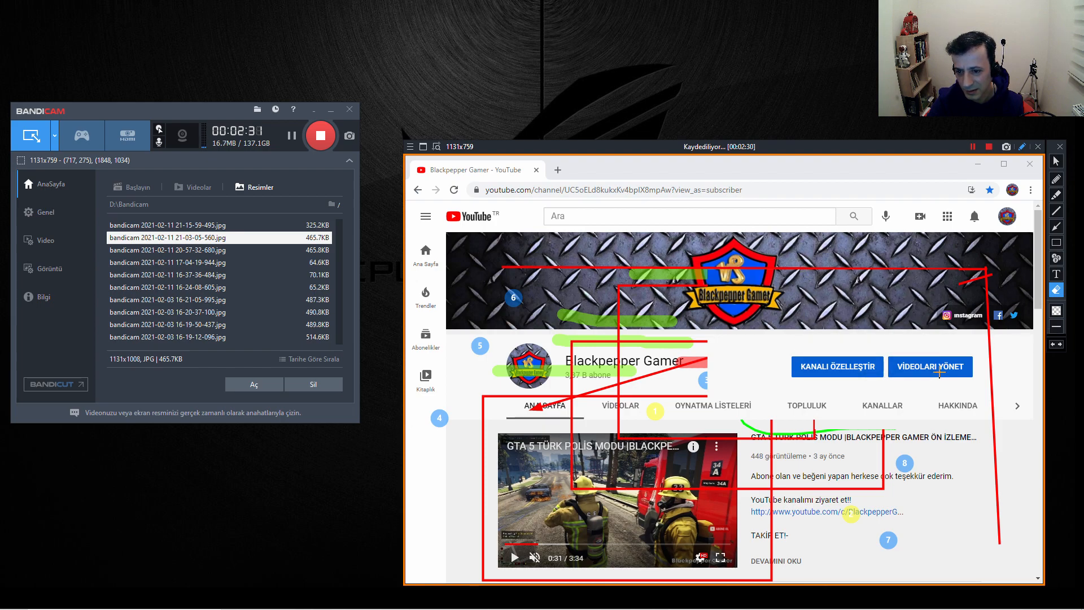
drag(773, 266, 924, 296)
mouse_move(617, 320)
mouse_down()
mouse_move(755, 332)
mouse_move(723, 384)
mouse_up()
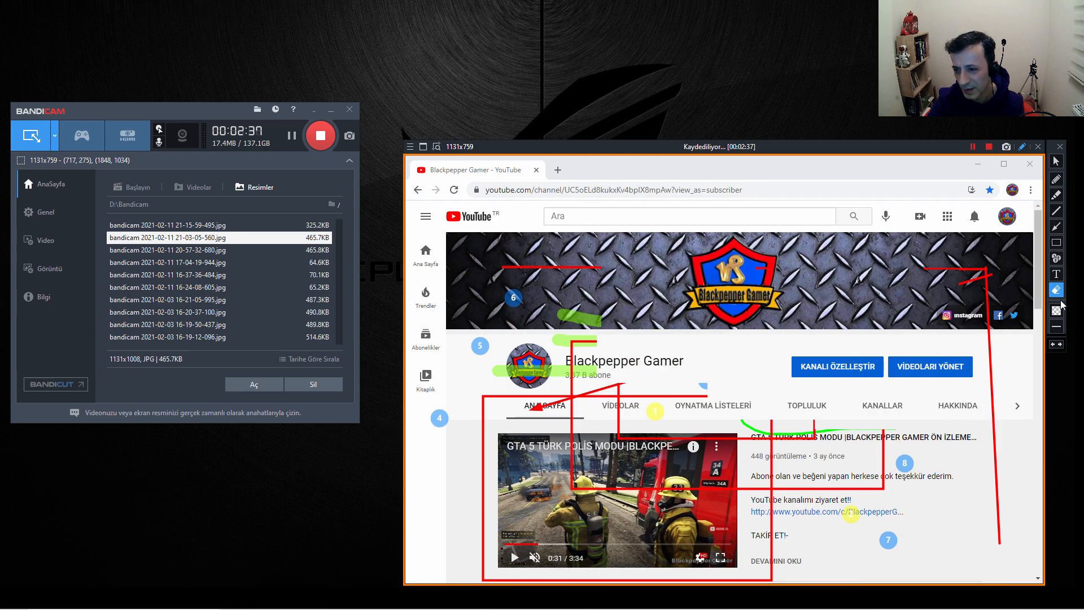
Paint four thick red highlighter strokes over the area around the KANALI ÖZELLEŞTİR and VİDEOLARI YÖNET buttons
click(1056, 195)
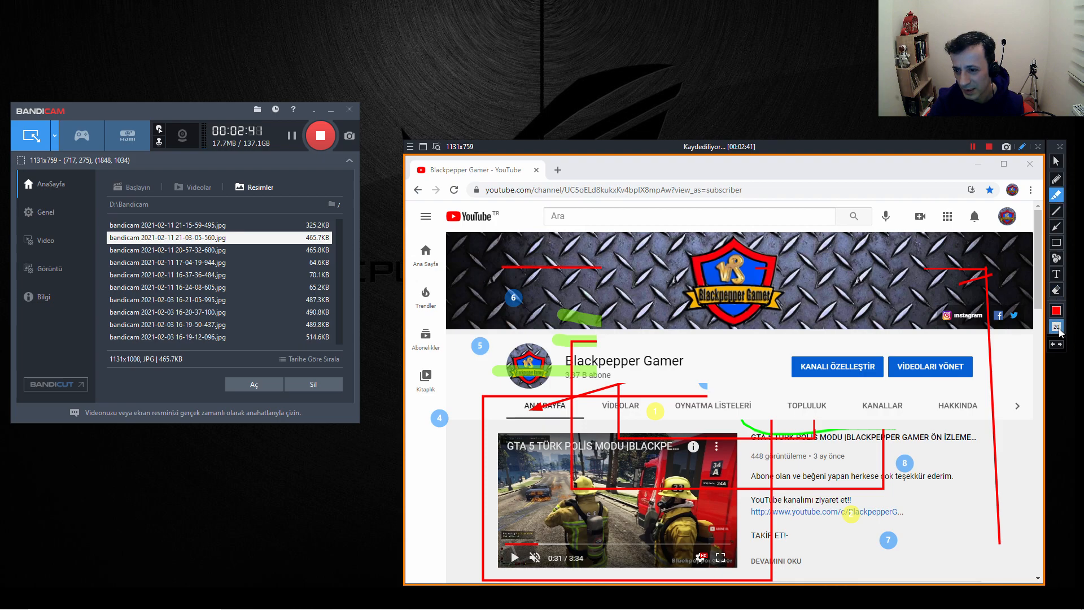
click(1056, 327)
mouse_move(857, 326)
mouse_down()
mouse_move(858, 352)
mouse_move(913, 421)
mouse_up()
mouse_move(759, 305)
mouse_down()
mouse_move(851, 399)
mouse_move(842, 287)
mouse_up()
drag(904, 302, 903, 356)
drag(975, 362, 934, 414)
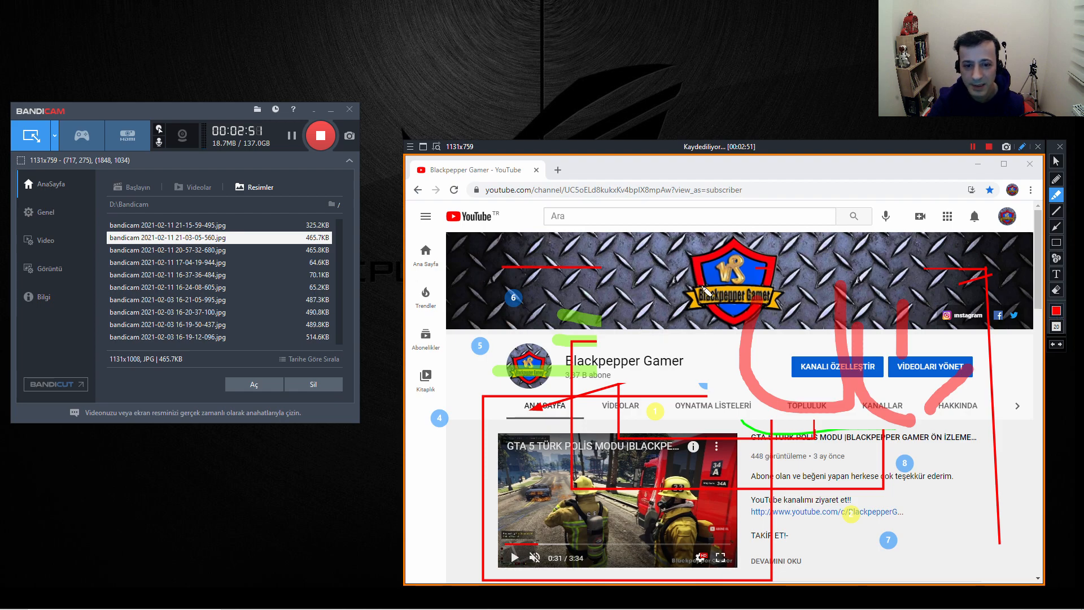
Stop the recording and close the real-time drawing tools
click(989, 147)
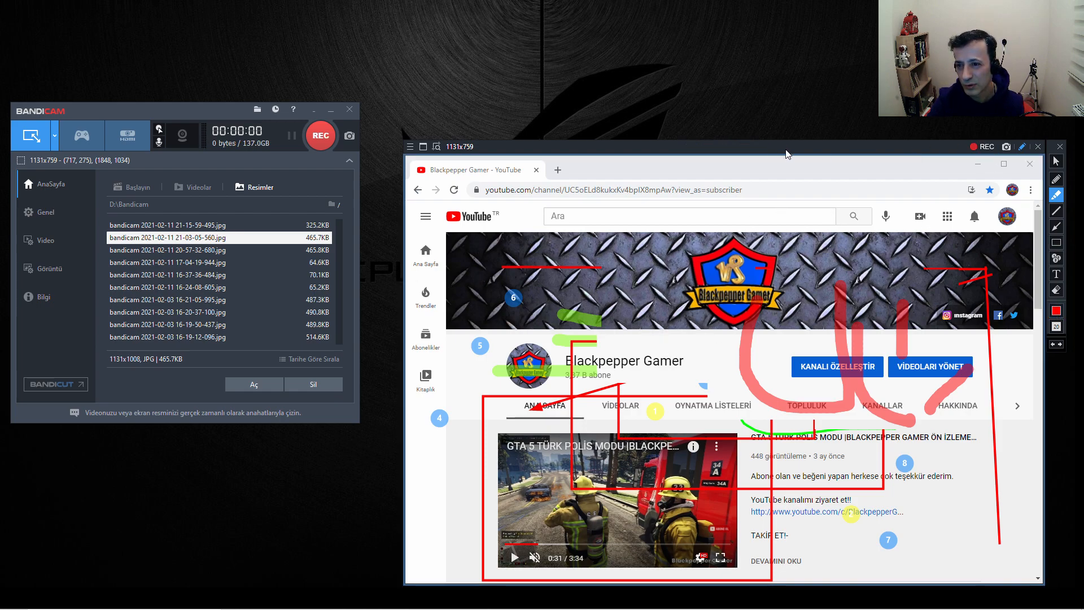
click(1060, 146)
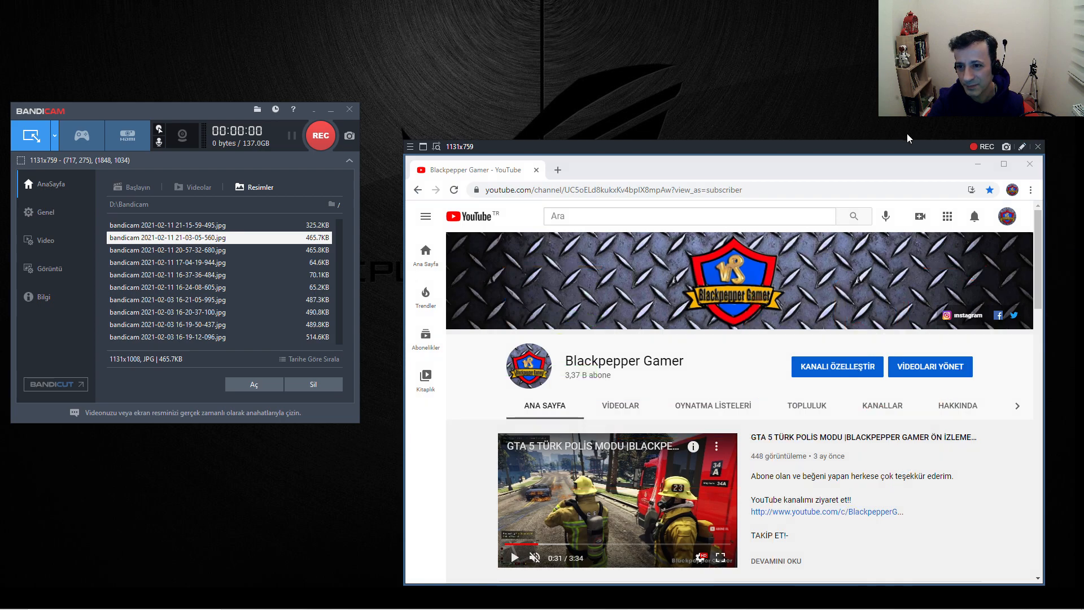
click(180, 190)
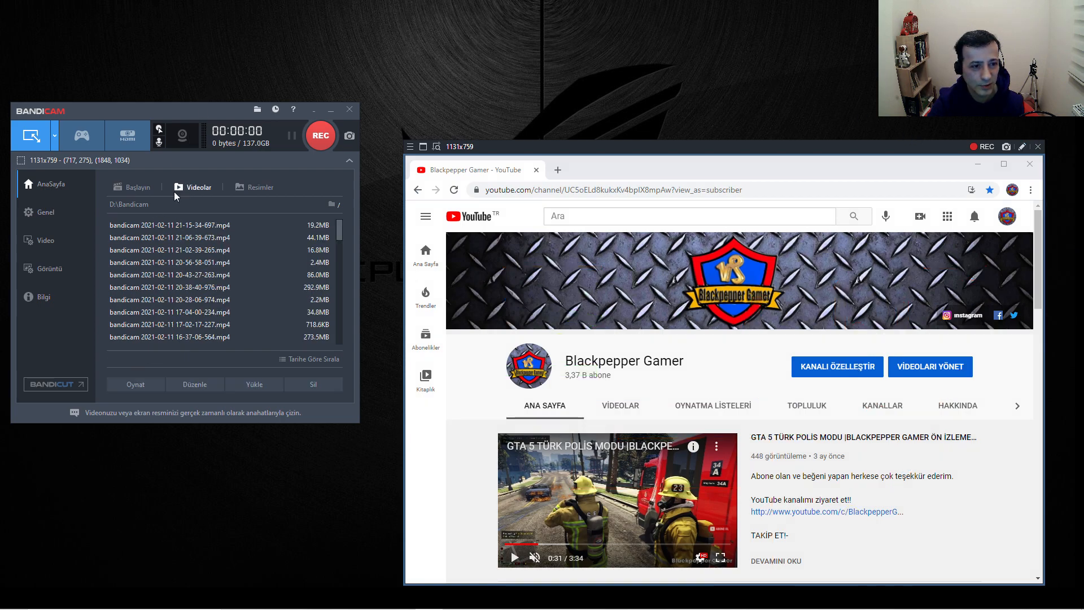
click(154, 225)
click(136, 384)
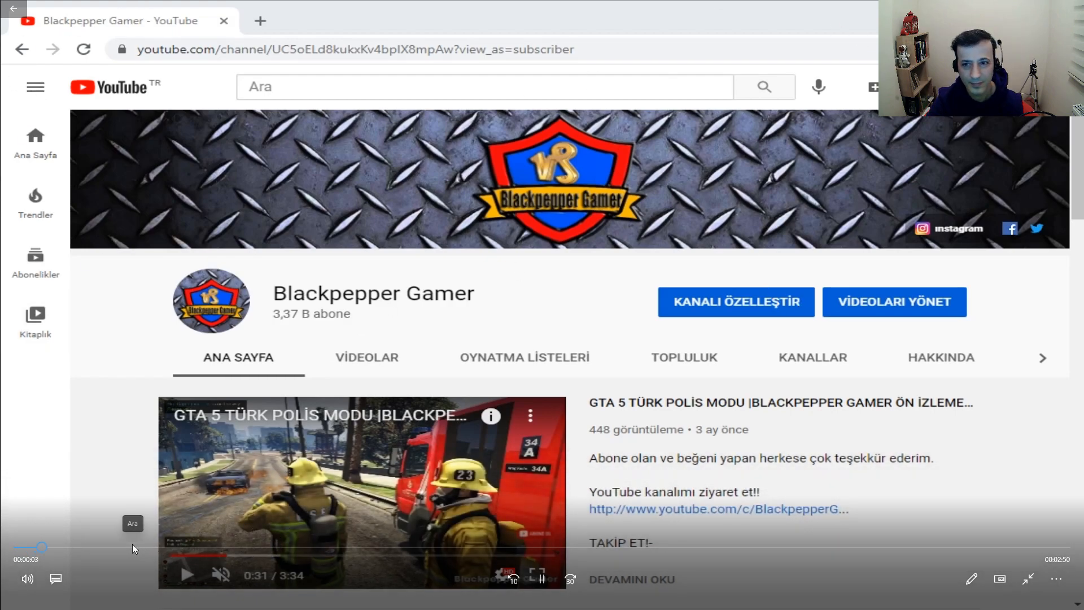
click(250, 547)
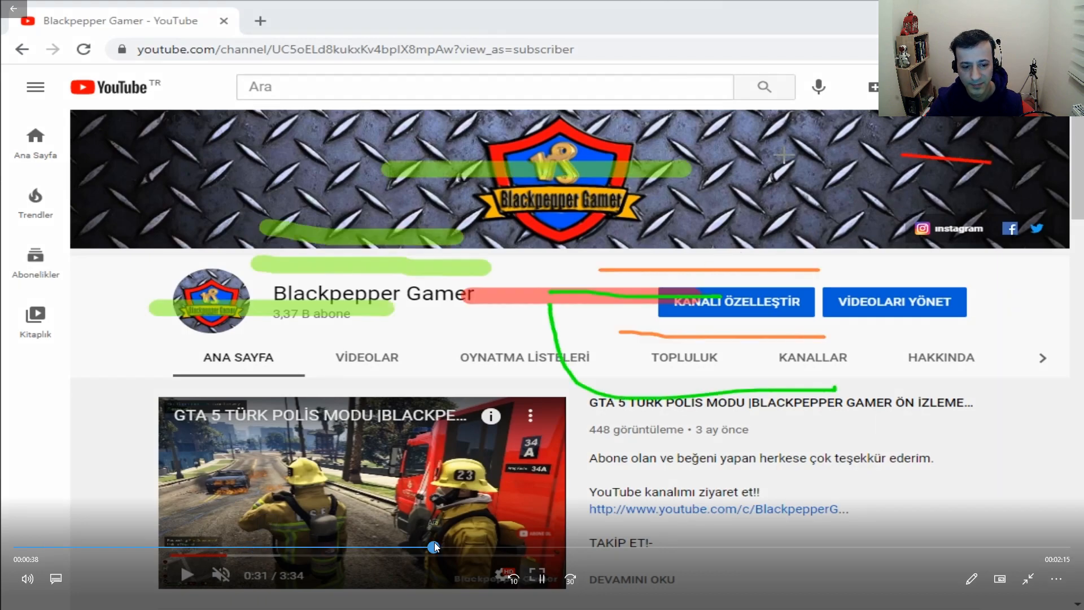
click(623, 547)
click(954, 547)
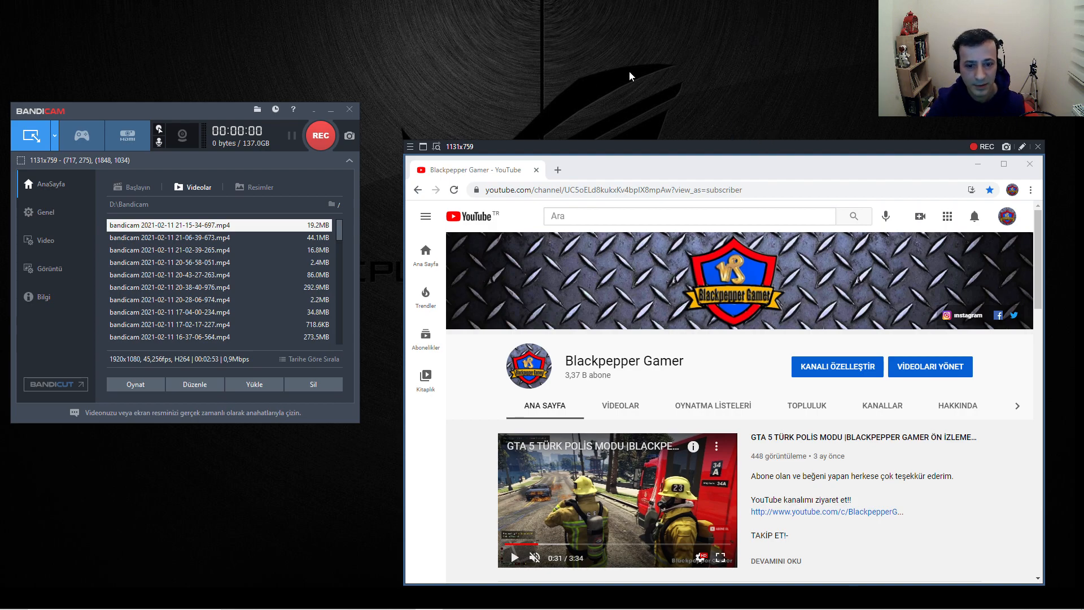
Set the on-screen rectangle recording area to the 480x360 (4:3) preset
drag(87, 111, 102, 109)
click(70, 134)
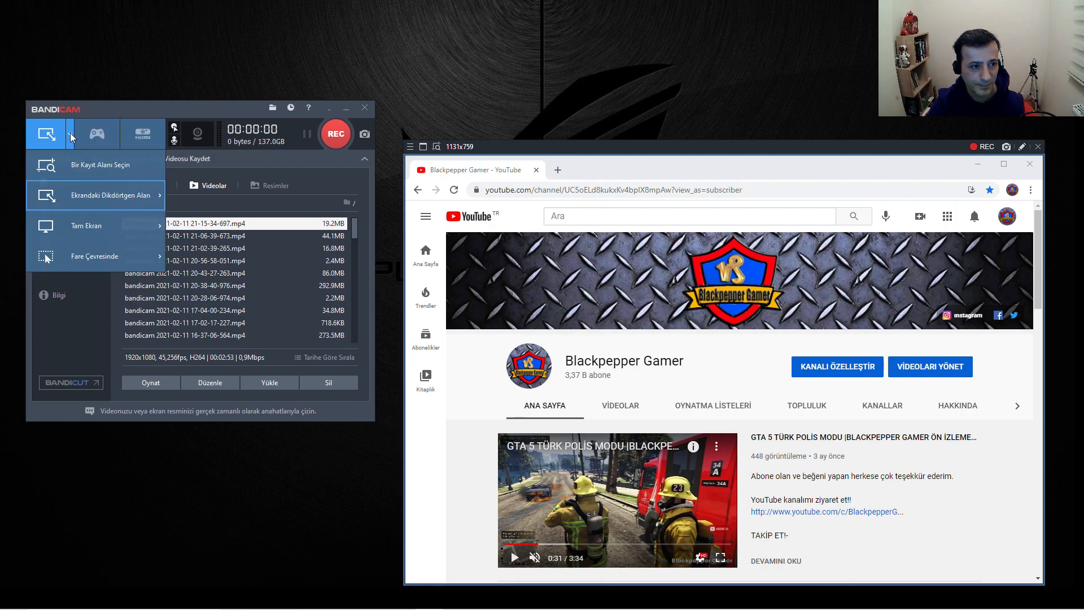
mouse_move(74, 201)
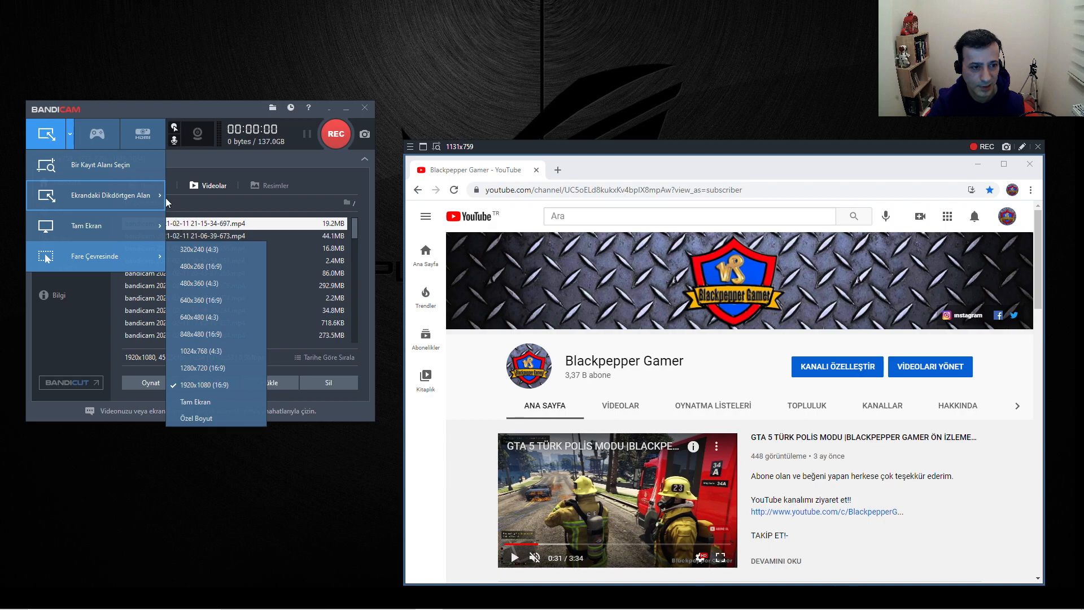
mouse_move(166, 199)
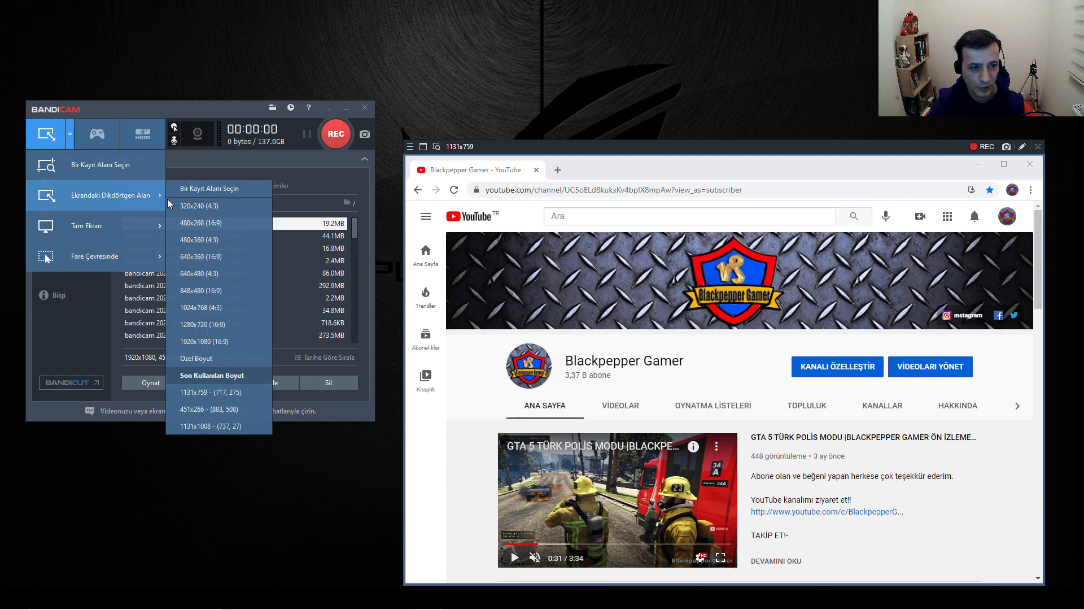
click(205, 242)
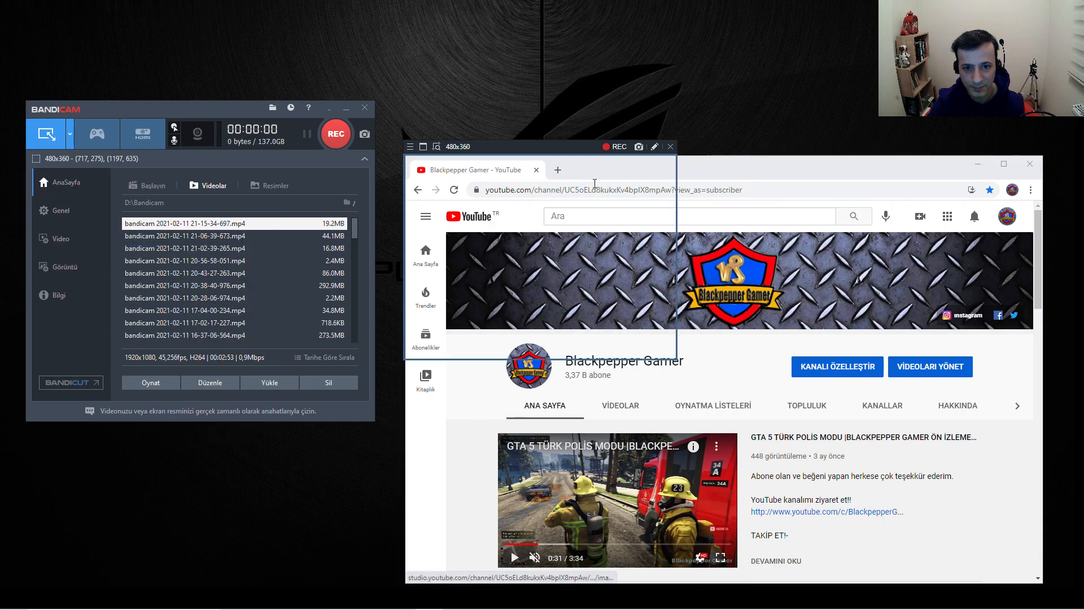
Move the recording frame over the channel page's video preview and resize it to 435x248 so it fits the player
drag(551, 151, 628, 374)
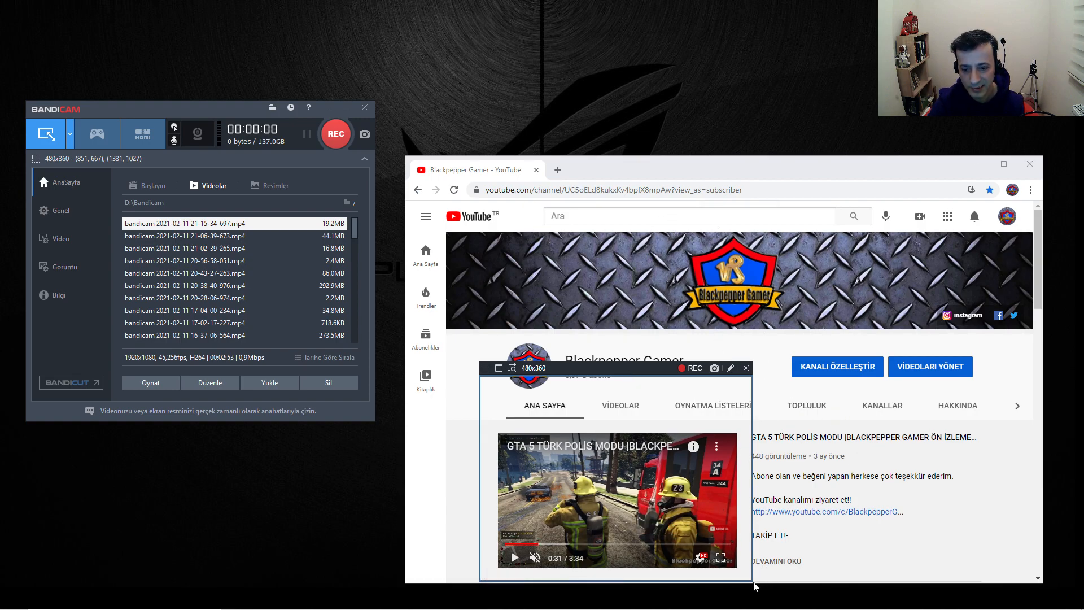
drag(752, 580, 726, 517)
drag(615, 370, 630, 422)
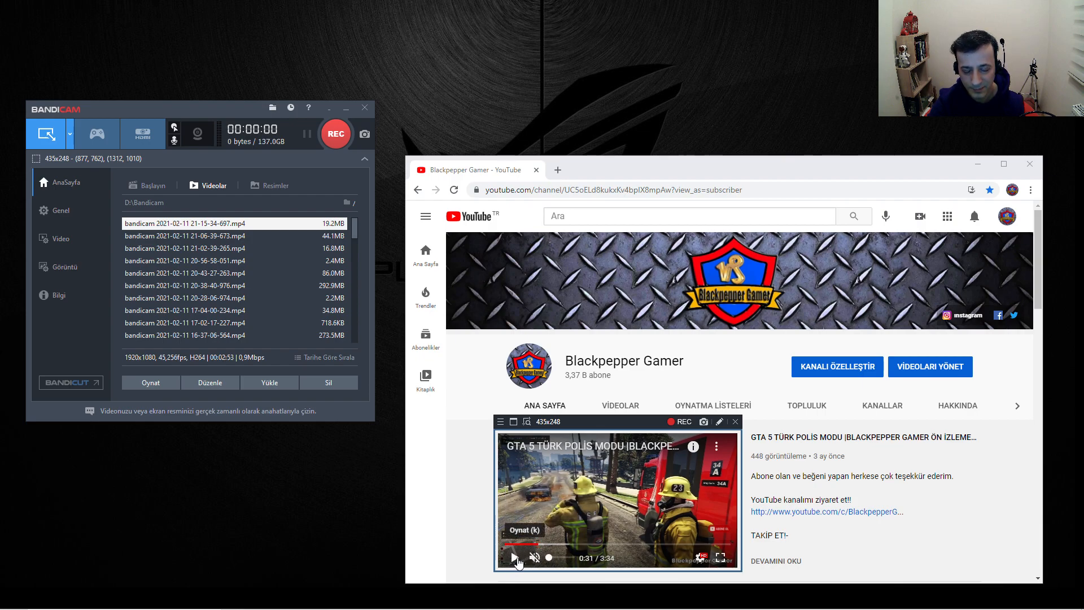
Record the channel video while it plays, briefly opening the drawing tools, and pause playback after stopping the recording
click(515, 559)
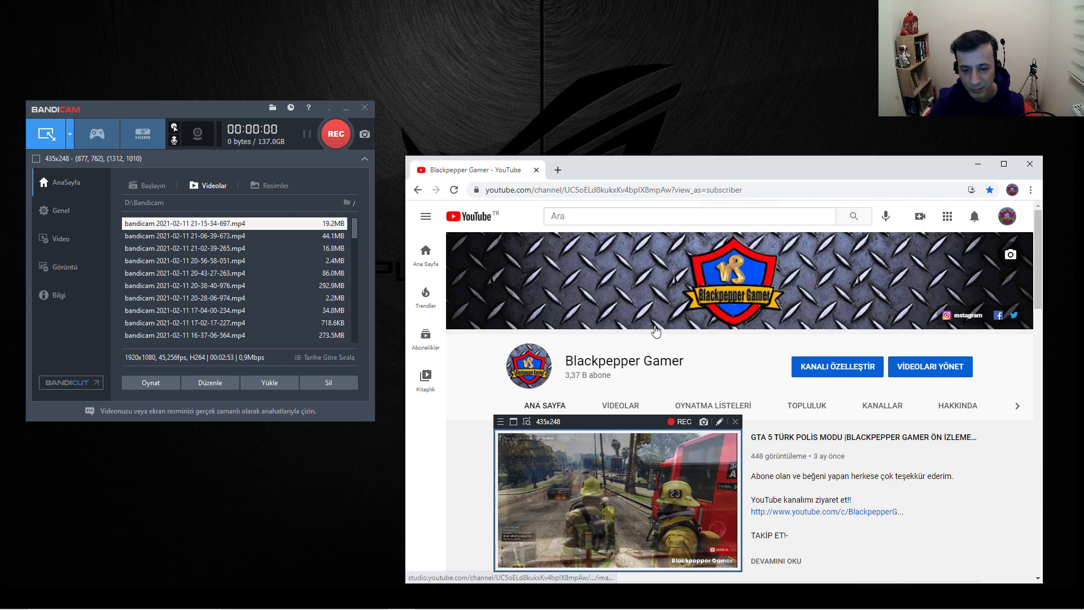
click(677, 422)
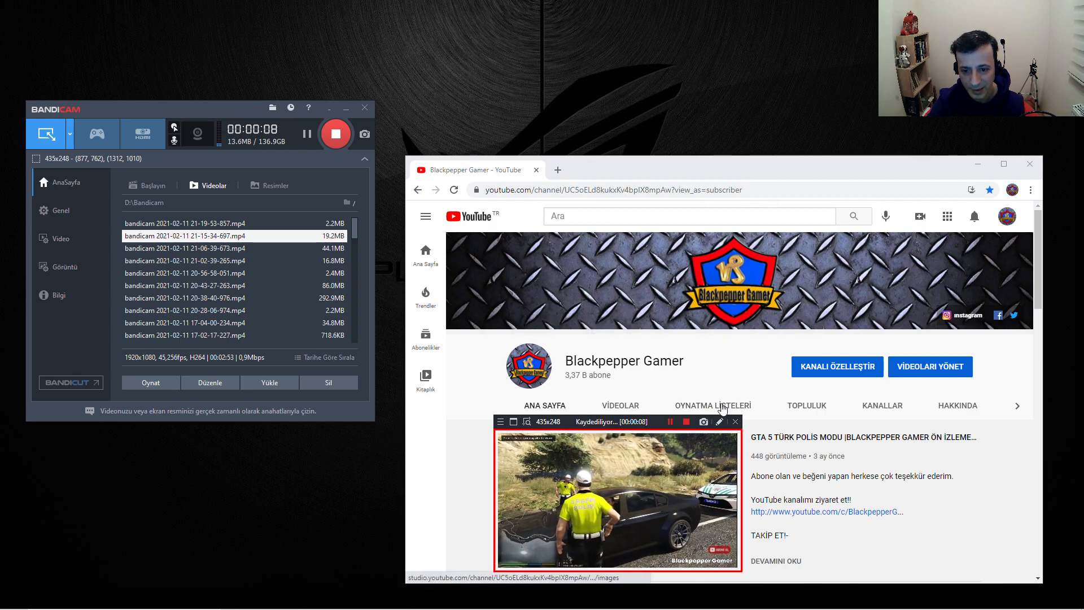
click(718, 424)
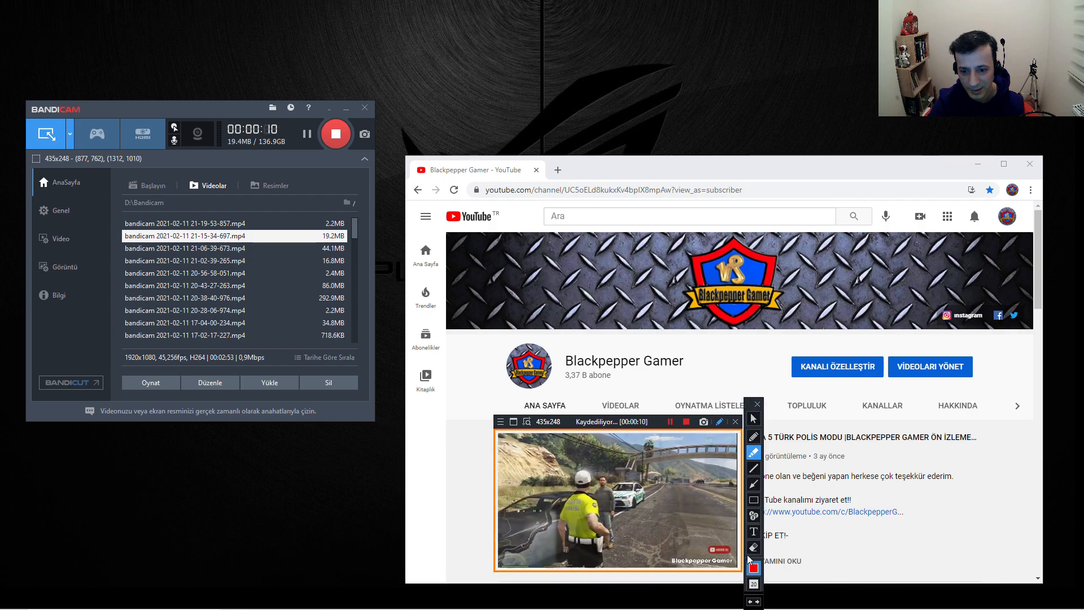
click(756, 402)
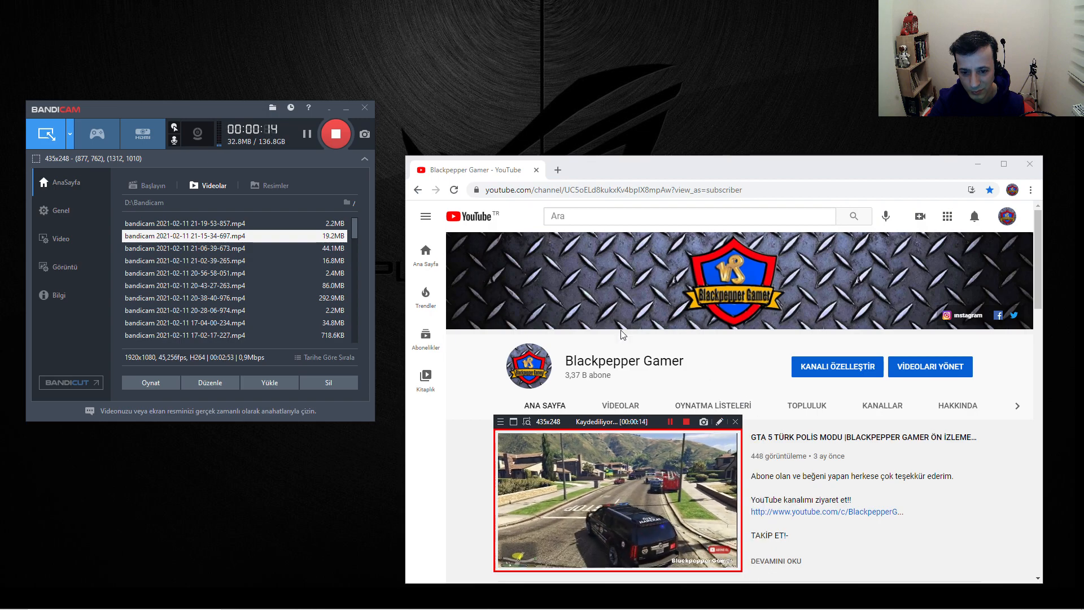
click(687, 423)
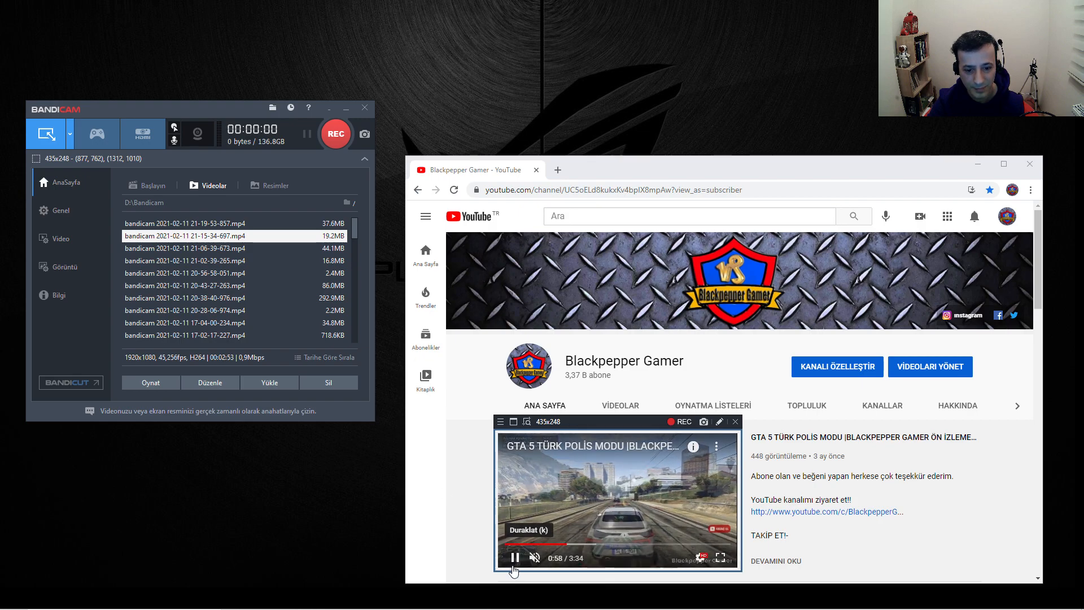
click(513, 559)
click(224, 224)
click(150, 382)
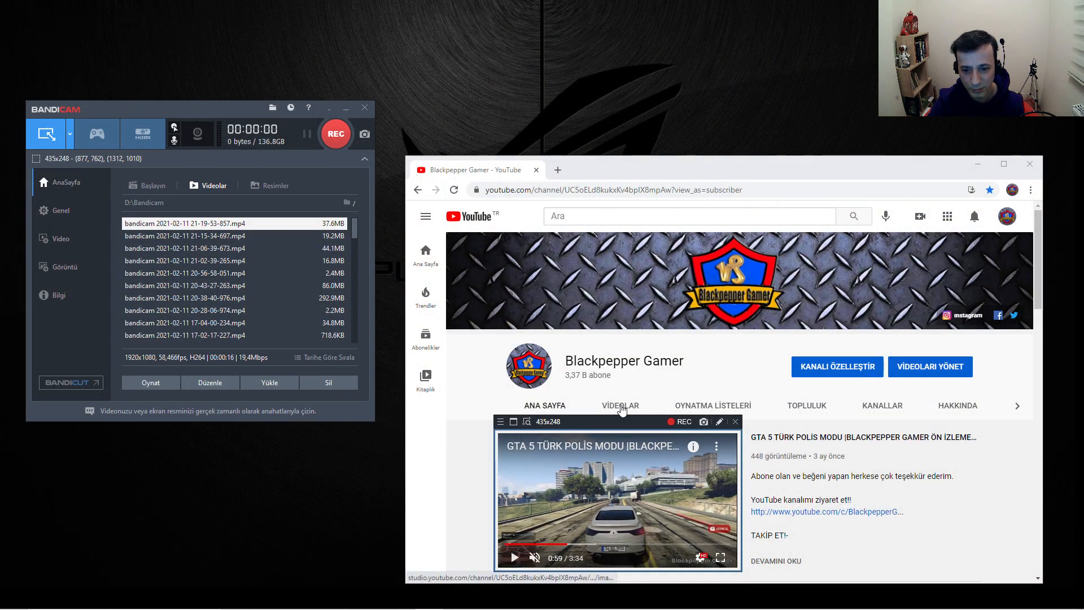
Close the recording frame and the browser window, and move the Bandicam window to the middle of the desktop
click(735, 422)
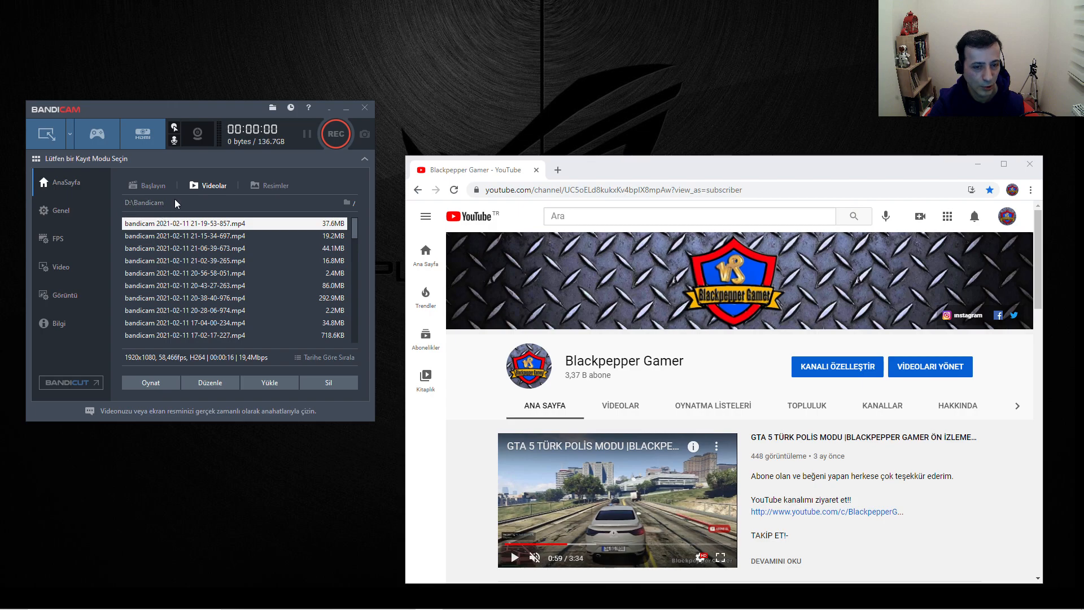
click(1029, 164)
drag(145, 108, 455, 139)
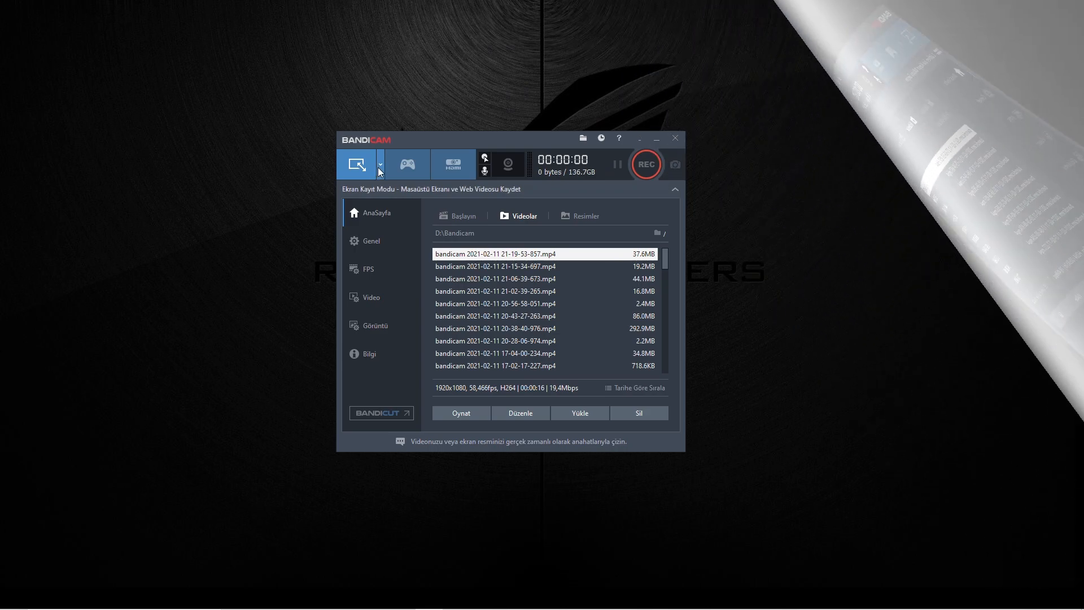
Review the full-screen, rectangle-on-screen and around-mouse capture area options, including their submenus, without choosing one
click(378, 167)
mouse_move(384, 261)
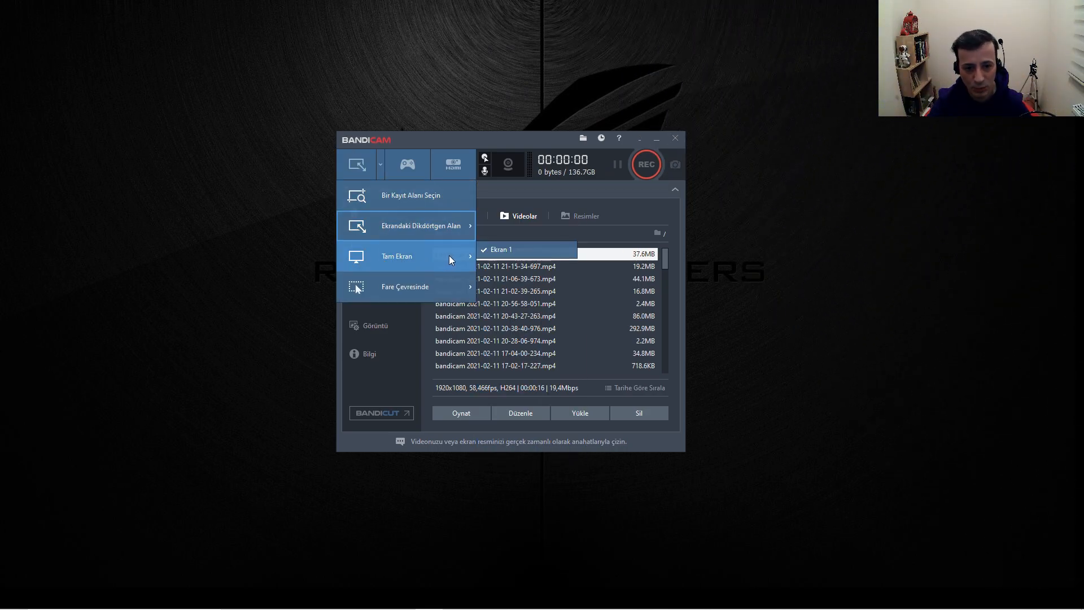
mouse_move(395, 226)
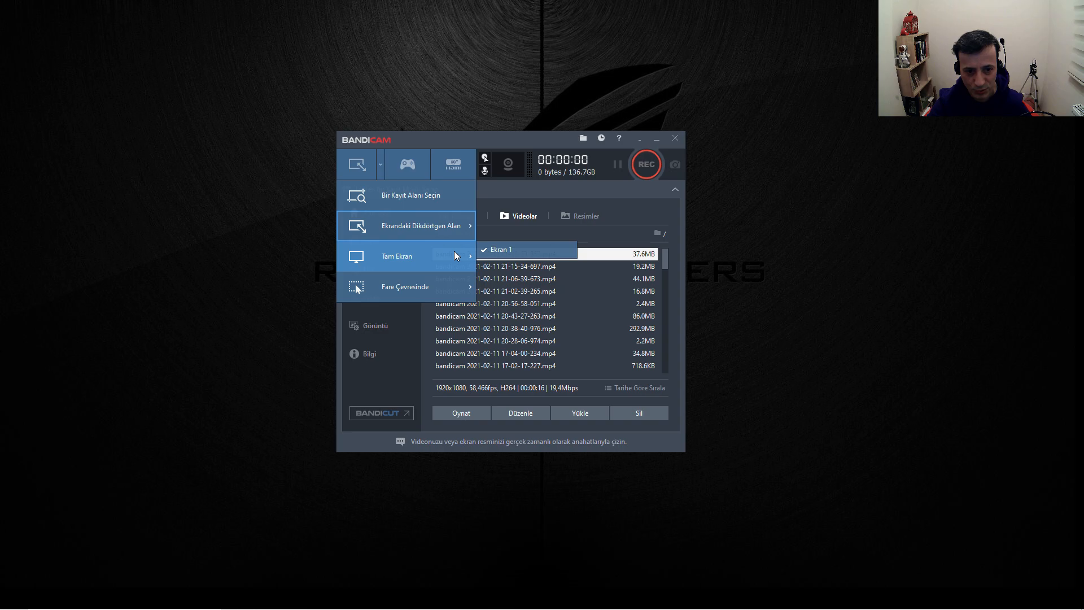
mouse_move(393, 290)
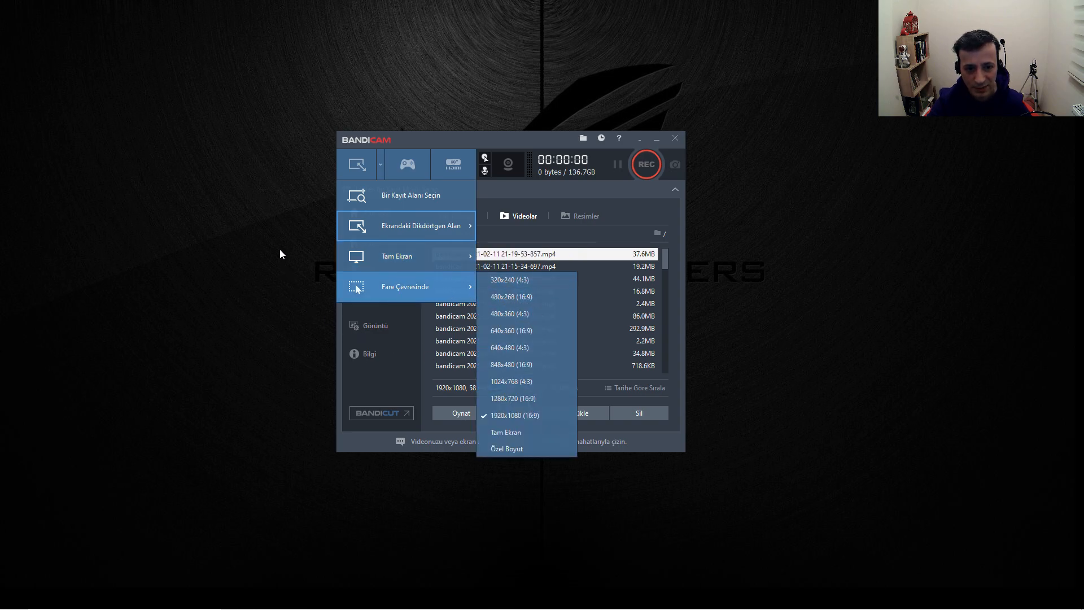
click(273, 209)
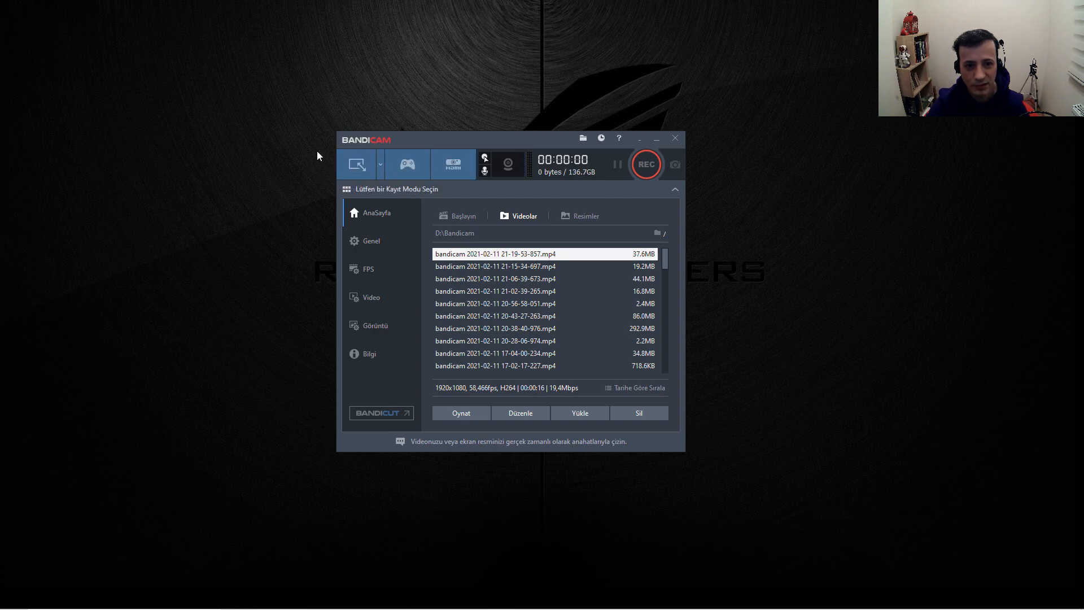
Switch to game recording mode and check the mouse effect options in the recording settings
click(409, 166)
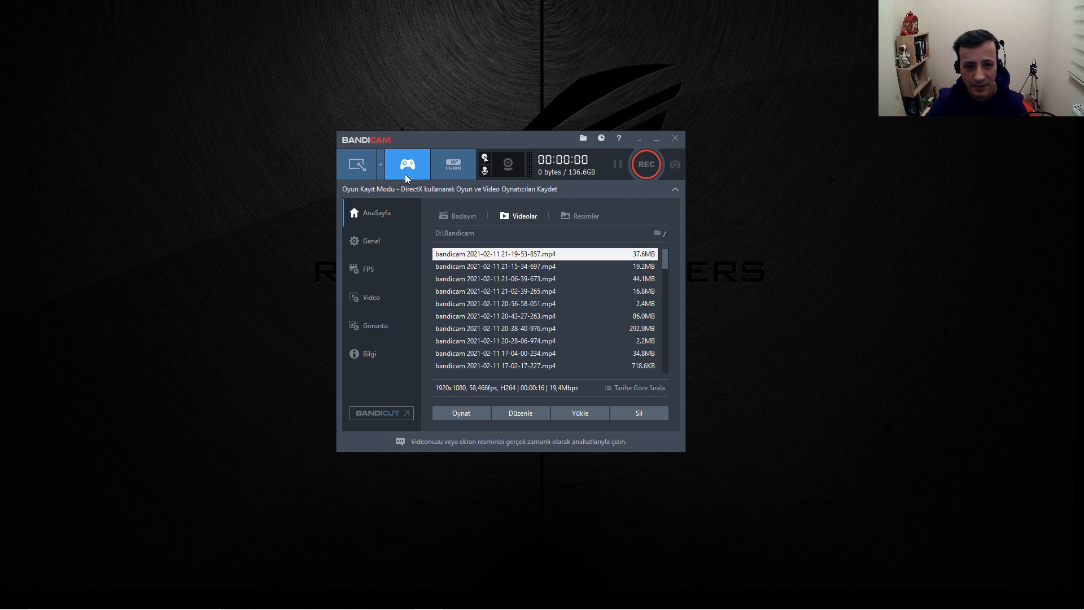
click(487, 162)
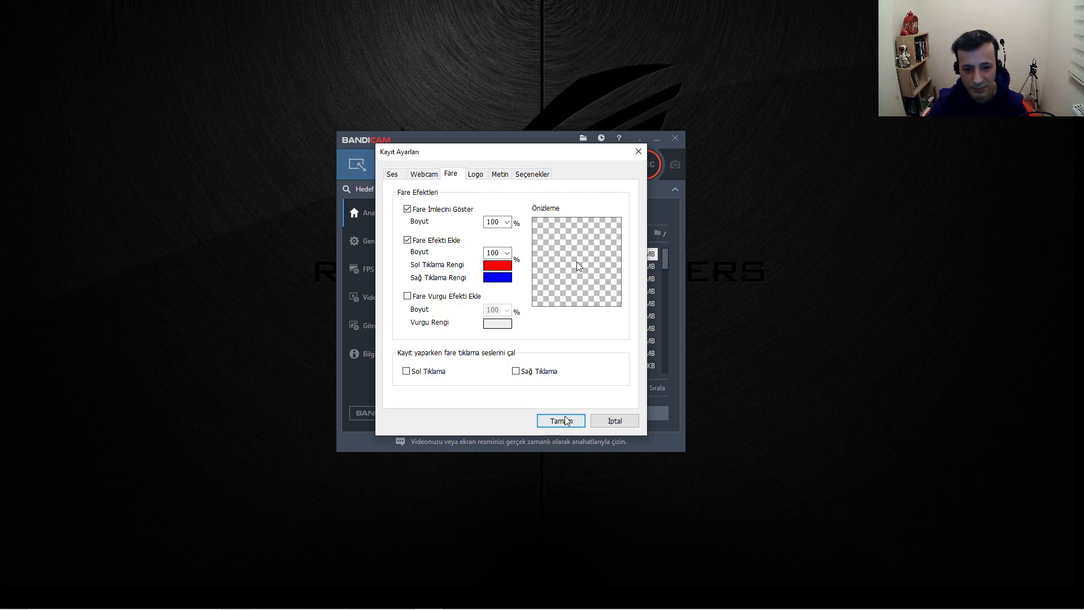
click(549, 423)
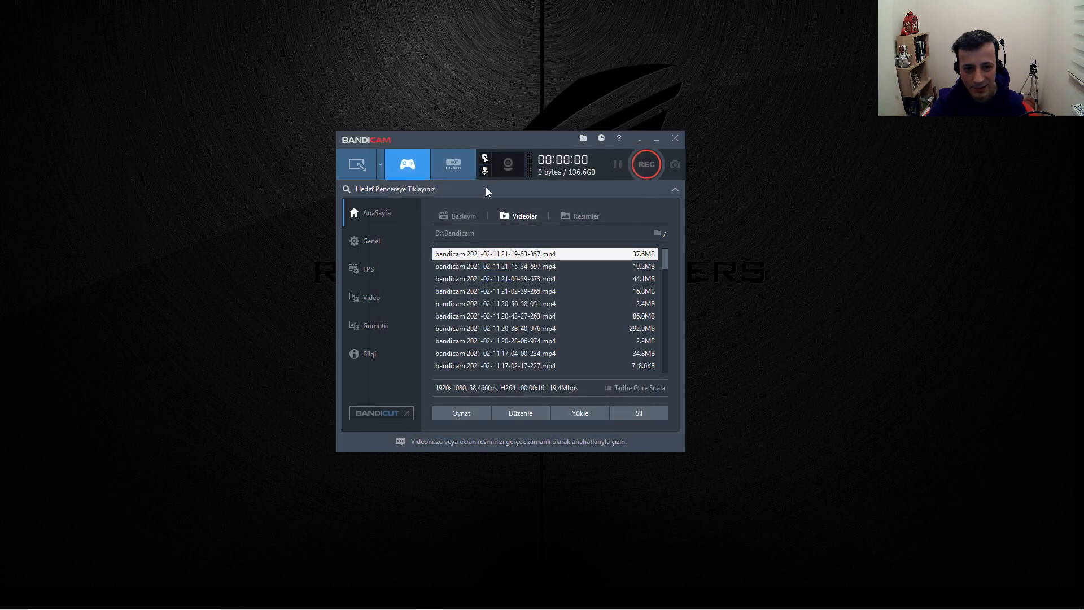
Review the sound, mouse and logo pages of the recording settings and close them without making changes
click(486, 171)
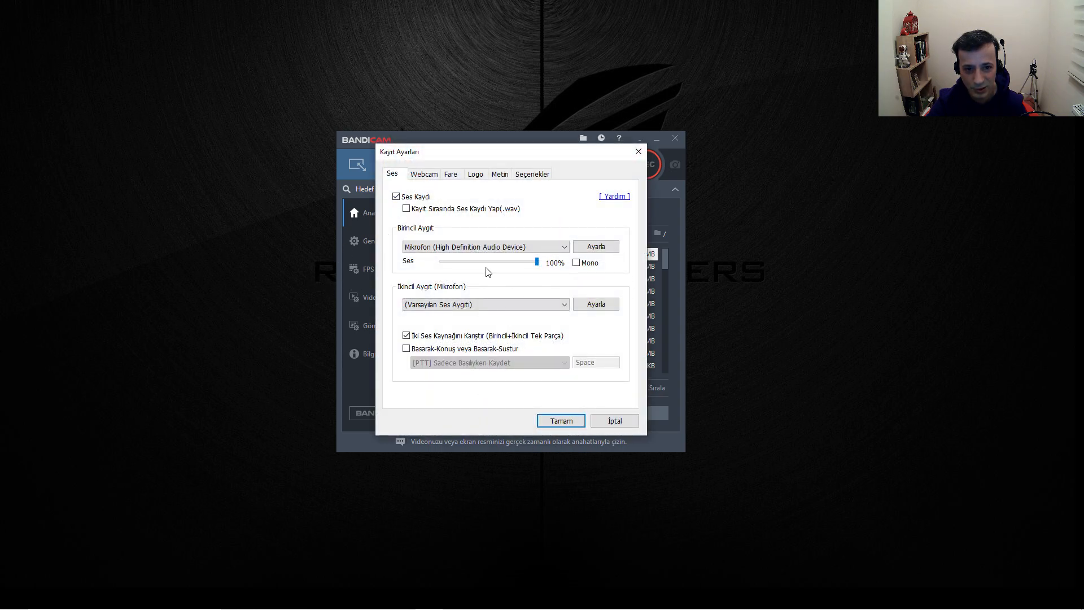
click(451, 175)
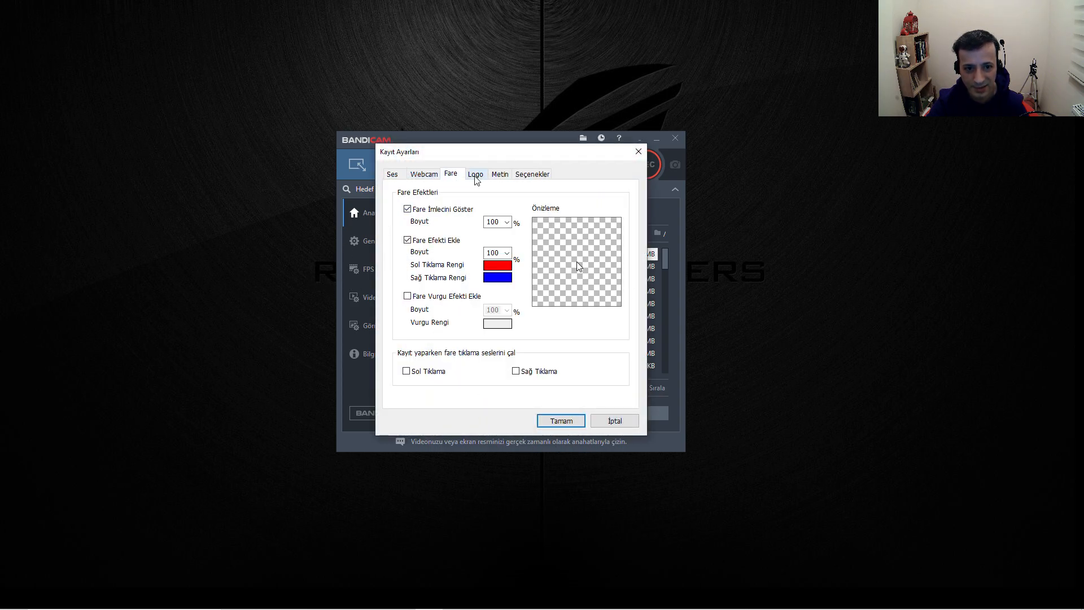
click(476, 175)
click(637, 152)
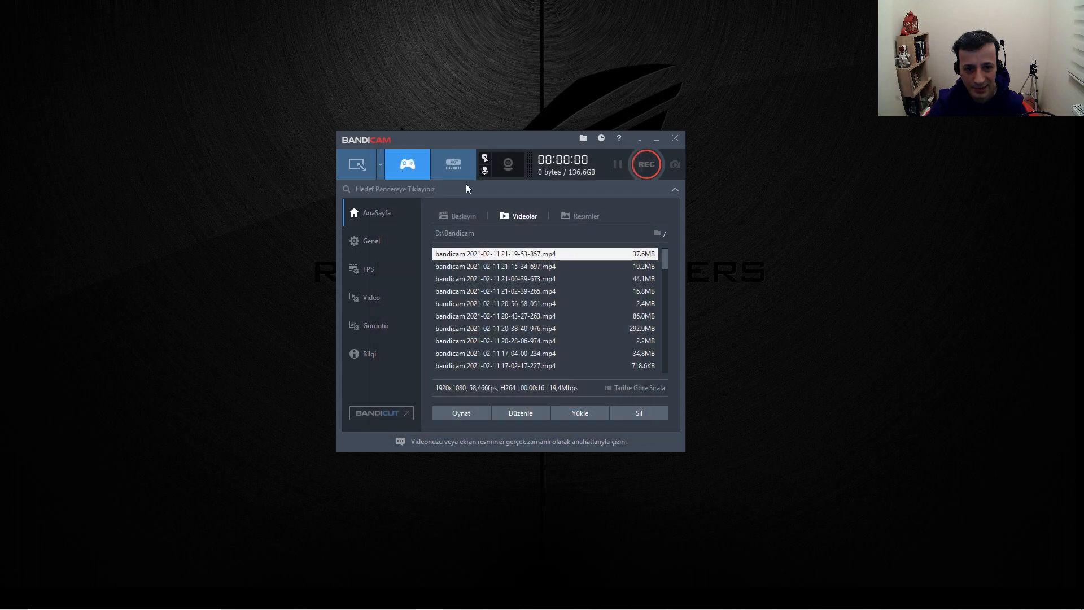
click(484, 171)
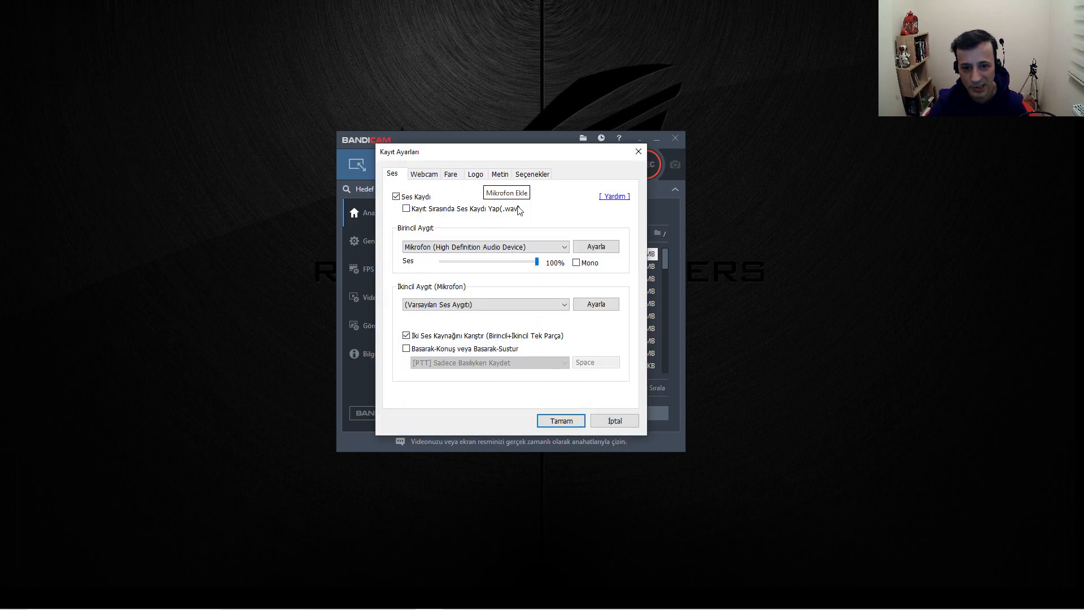
click(638, 152)
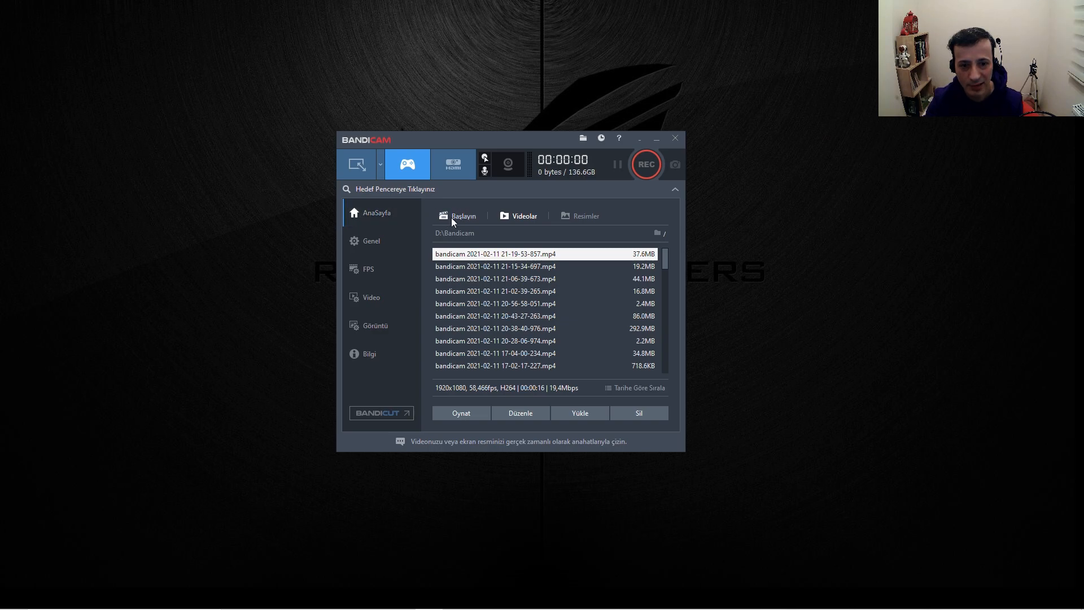
View the game recording start page and the capture area options, and return to the overview of recording modes
click(460, 219)
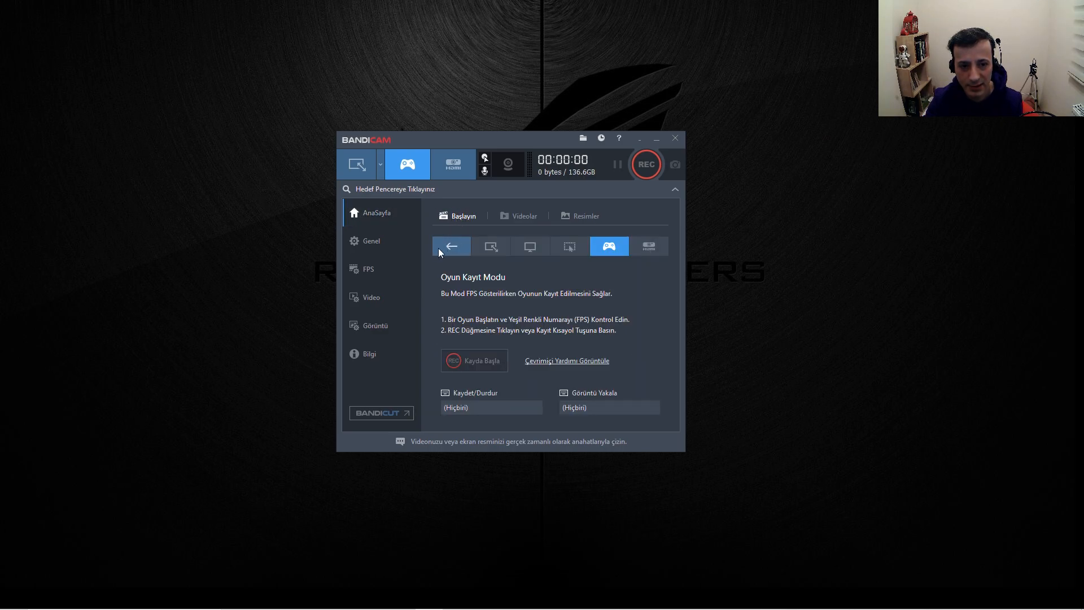
click(380, 164)
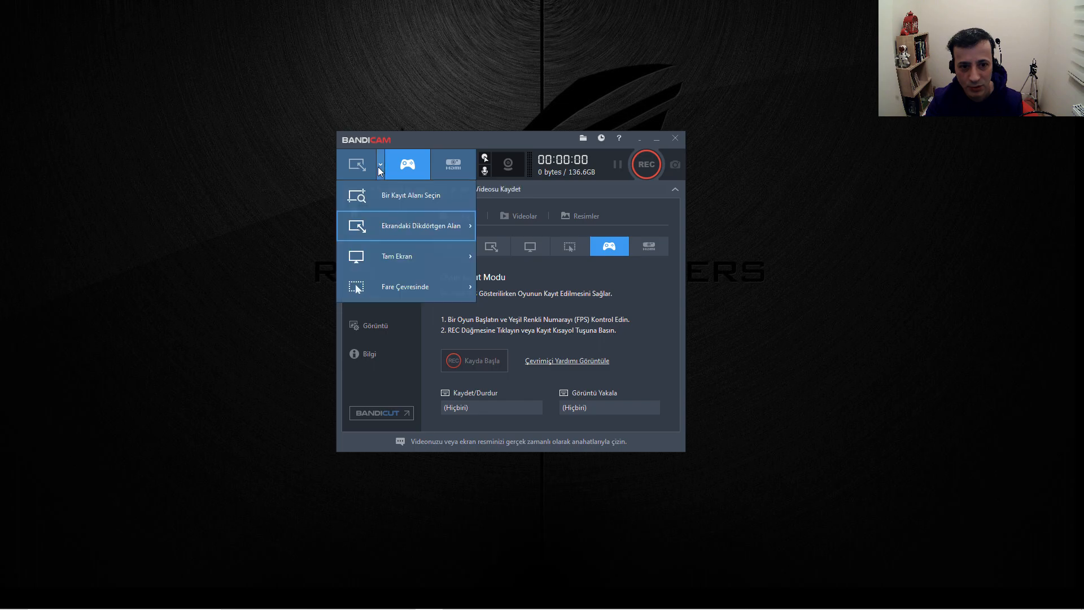
click(649, 282)
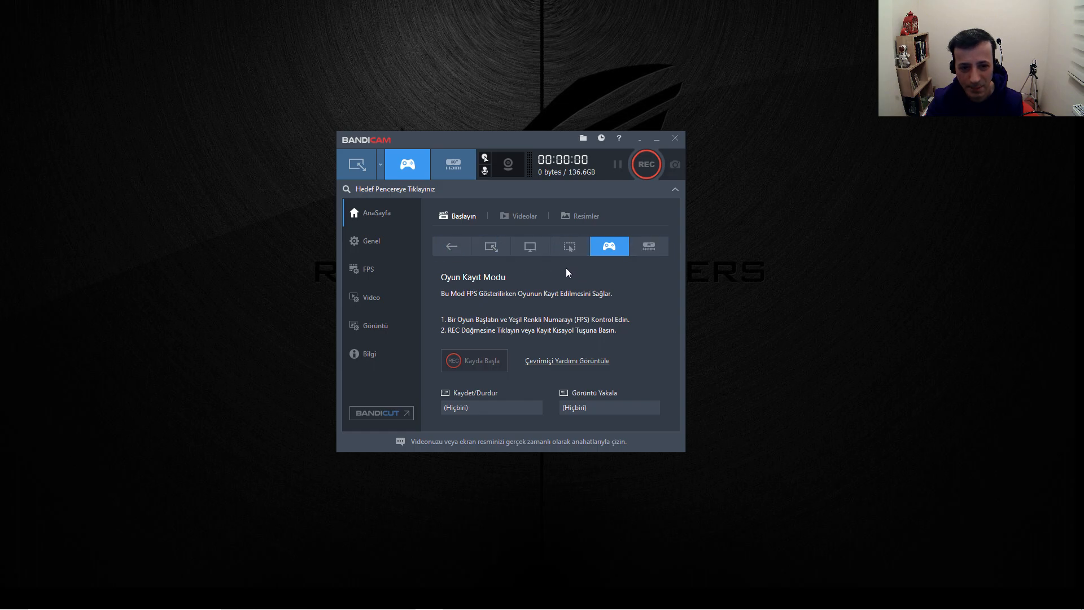
click(450, 246)
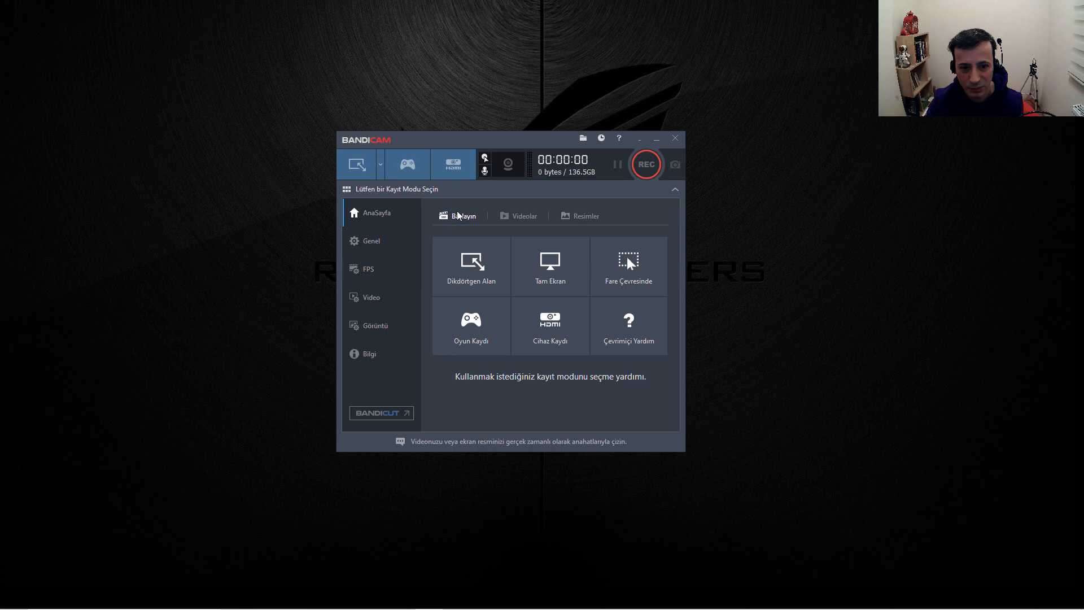
click(524, 217)
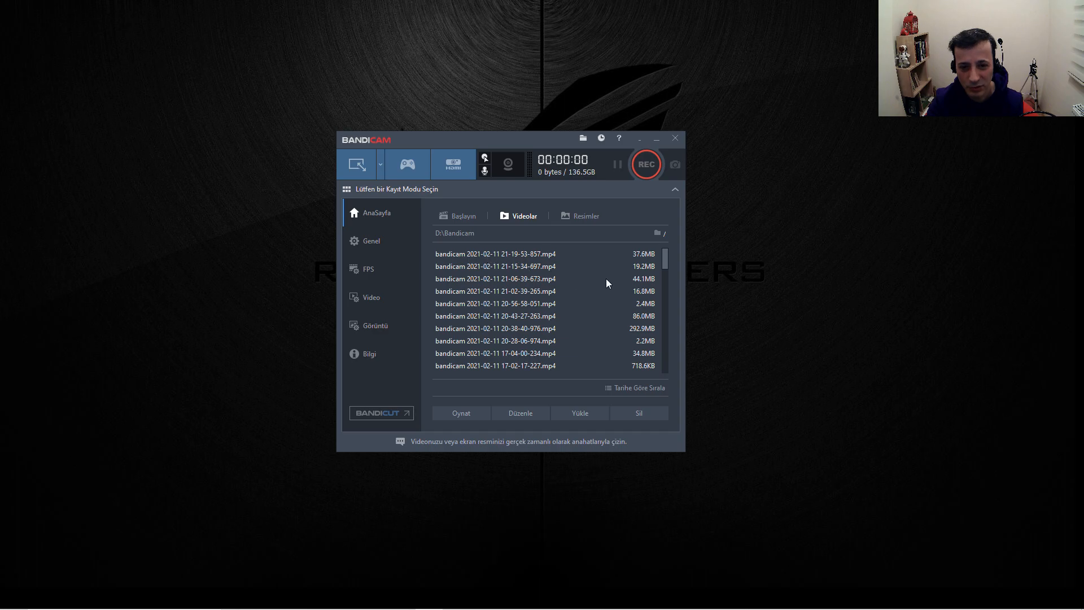
click(515, 255)
click(460, 413)
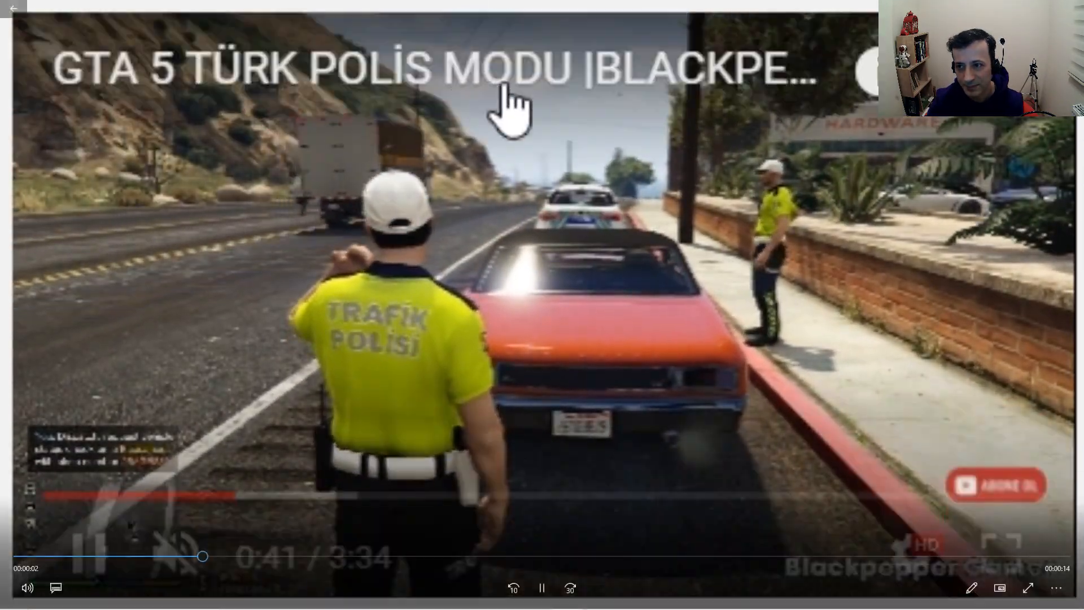
click(1071, 9)
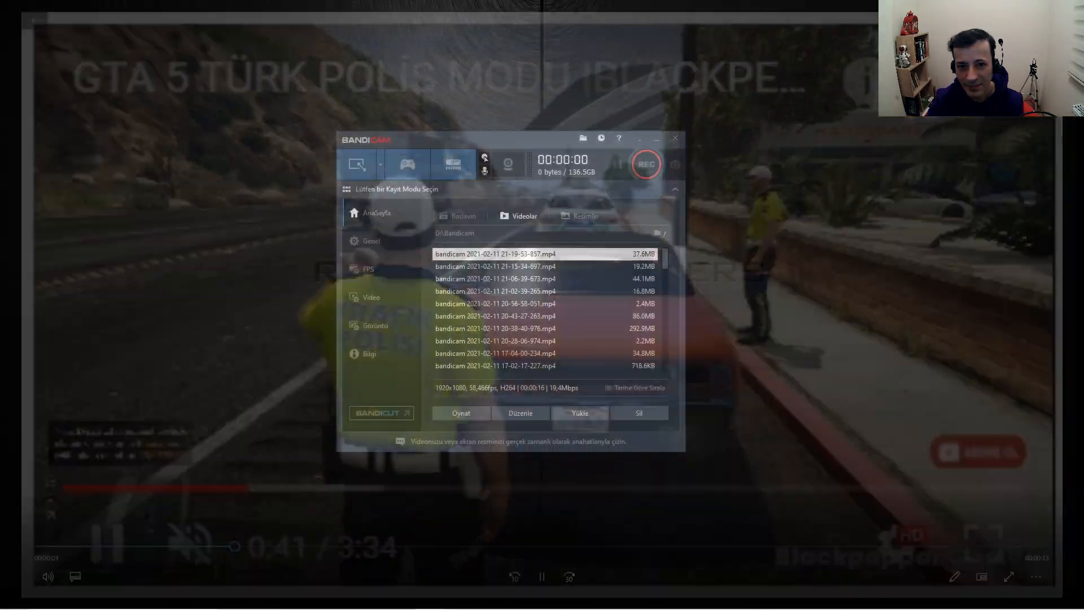
click(582, 218)
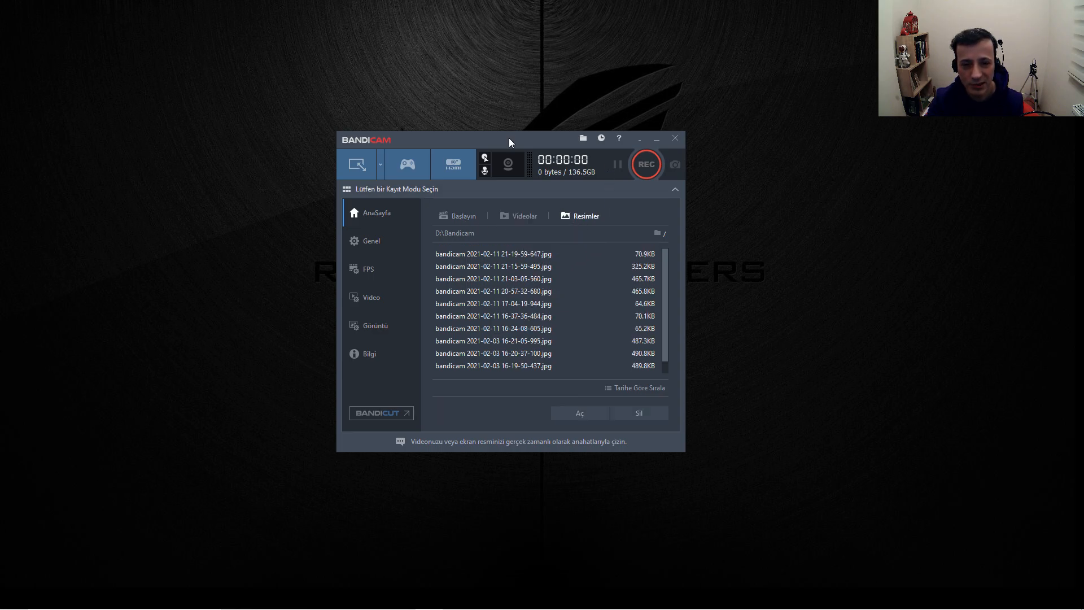
click(487, 254)
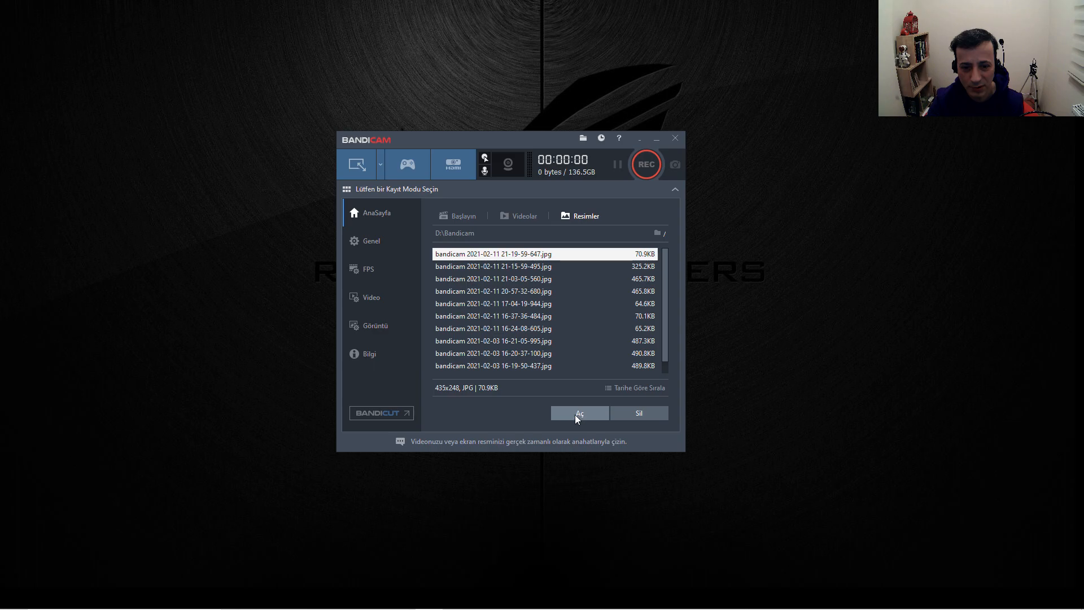
key(alt+F4)
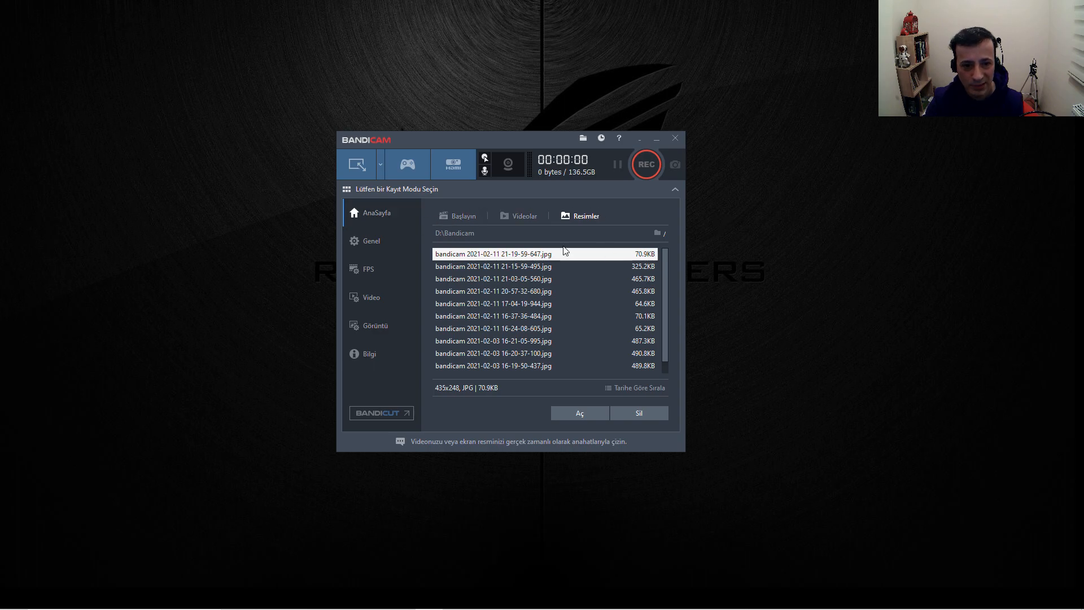
View the general settings, go to the FPS settings, and switch the show/hide hotkey option on and off again
click(368, 247)
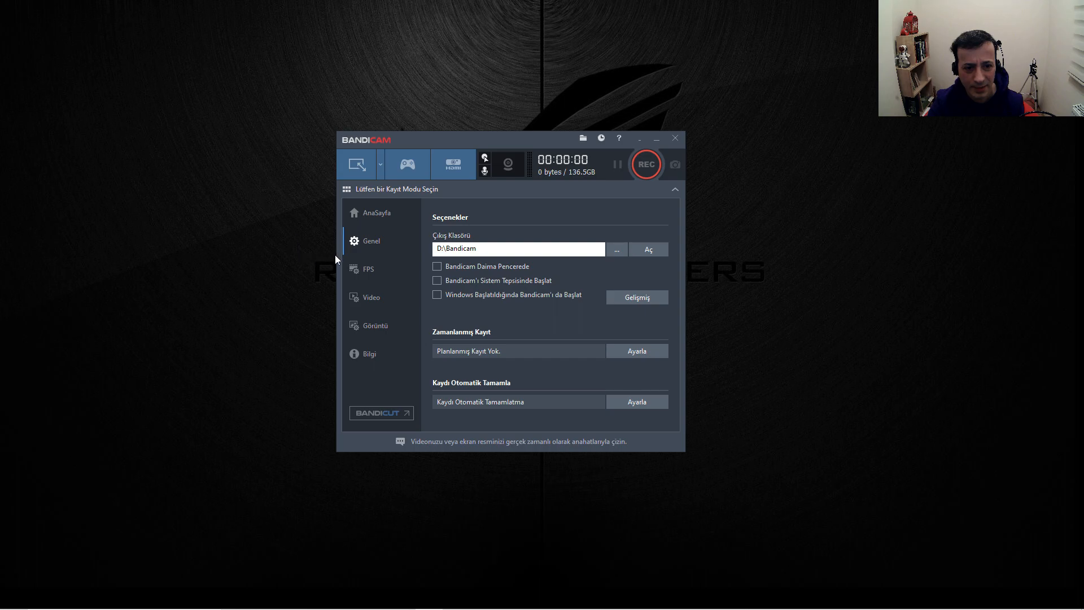
click(378, 275)
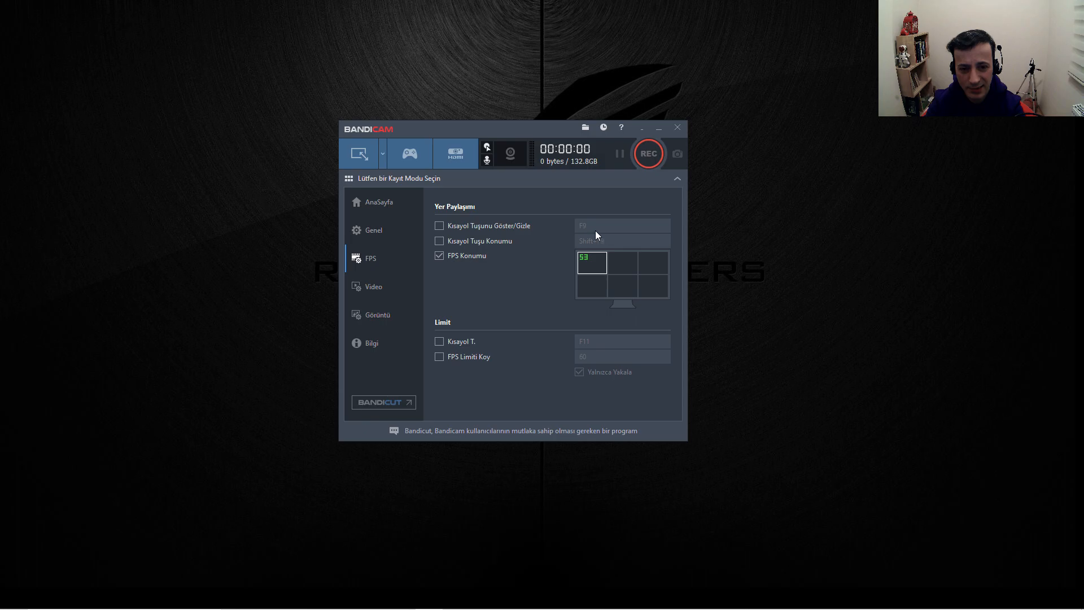
click(440, 226)
click(438, 226)
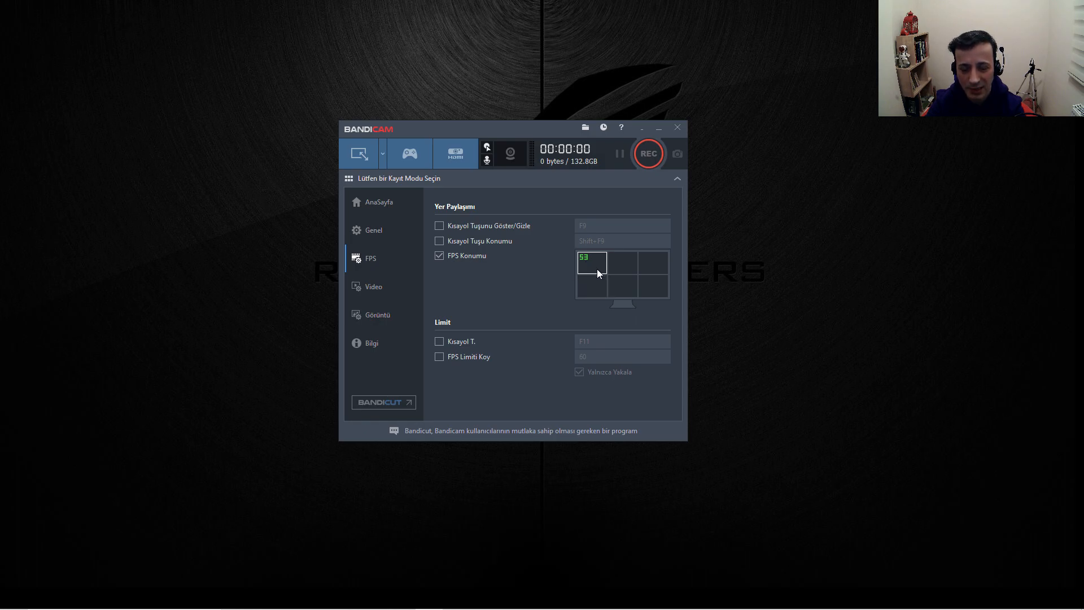
Try the FPS counter in the lower three positions and the upper-right one, and return it to the upper-left position
click(597, 288)
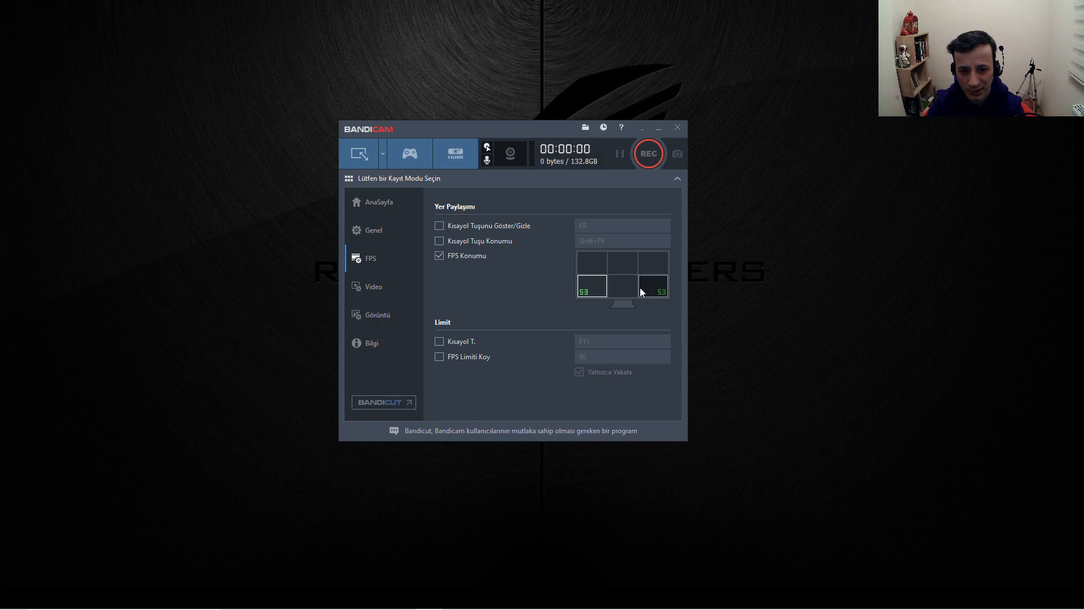
click(623, 291)
click(652, 288)
click(657, 260)
click(584, 261)
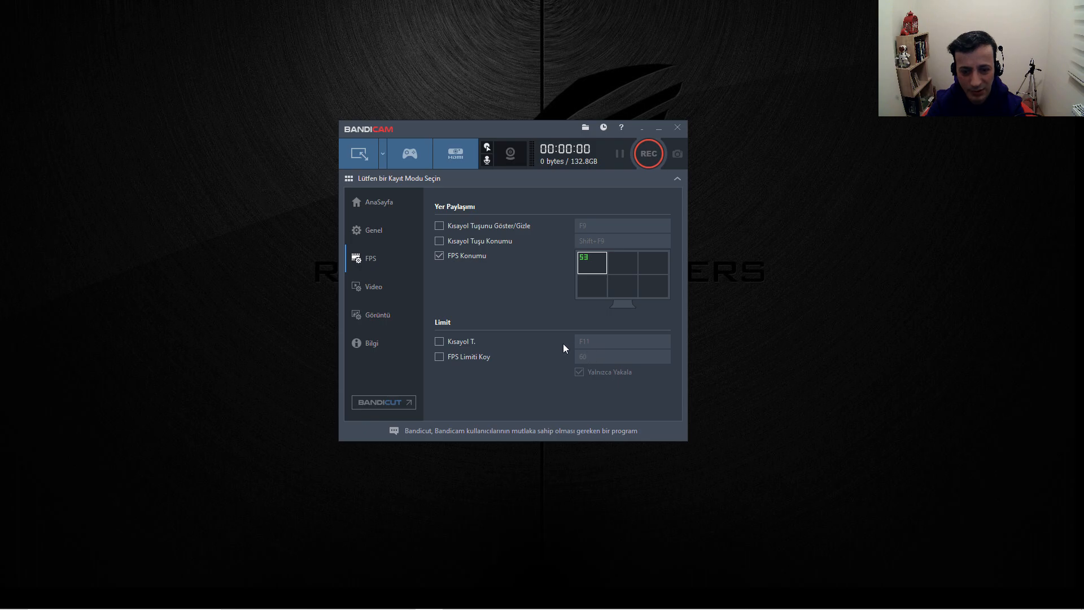
Try enabling the FPS limit hotkey, select its F11 value, and disable the hotkey again
click(440, 341)
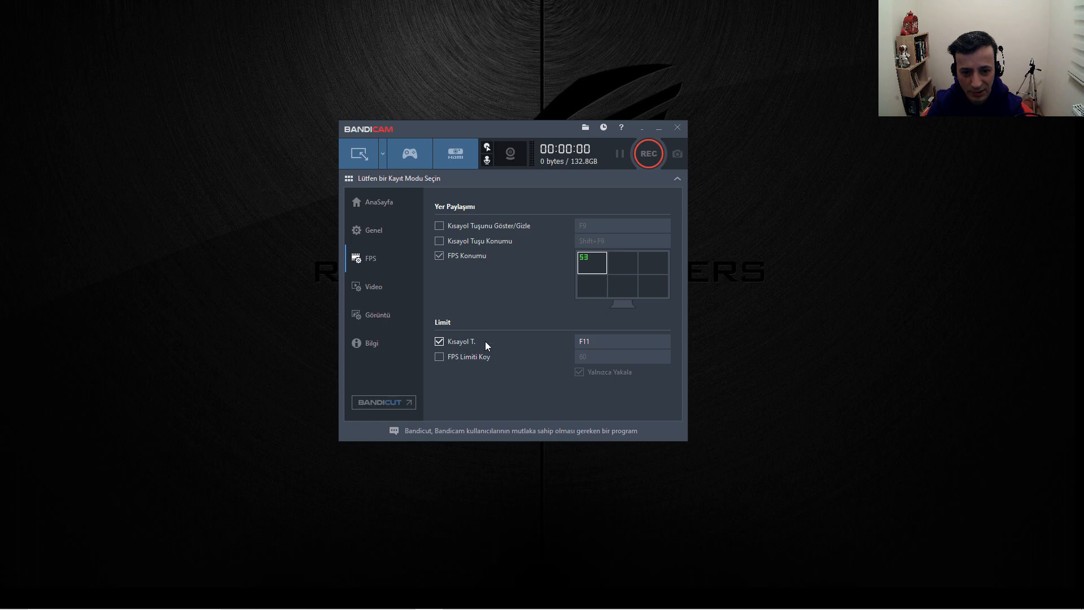
click(590, 342)
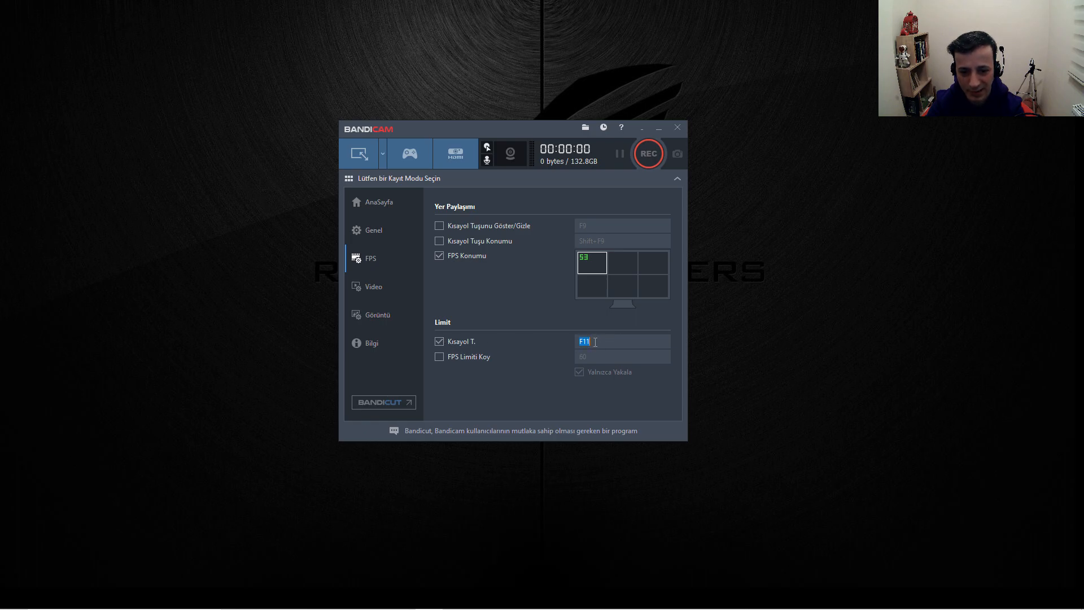
click(440, 341)
Enable the FPS limit and set it to 50
click(440, 356)
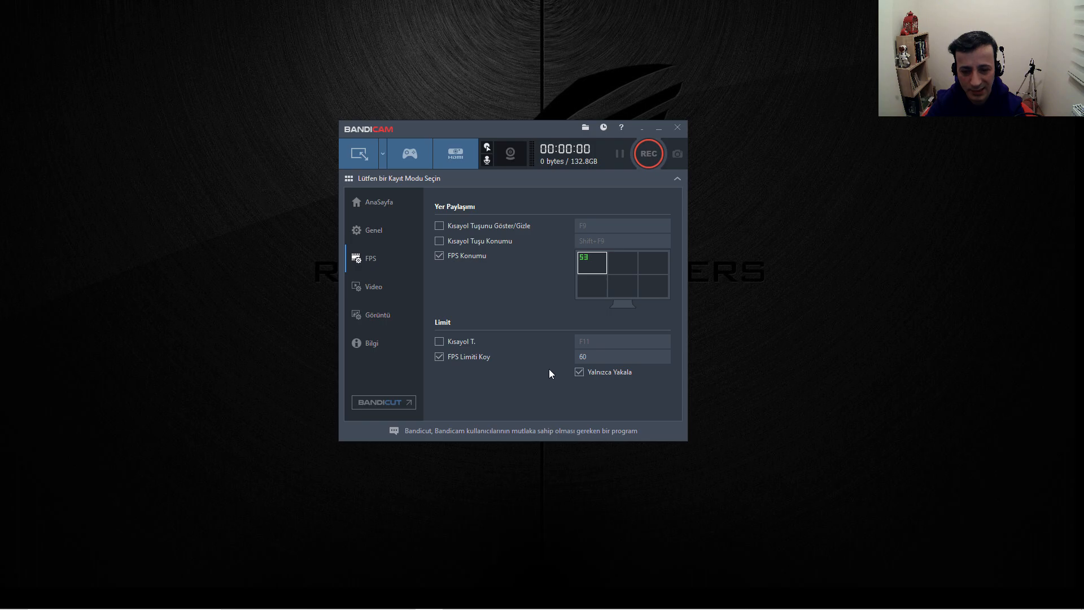
click(441, 357)
click(445, 356)
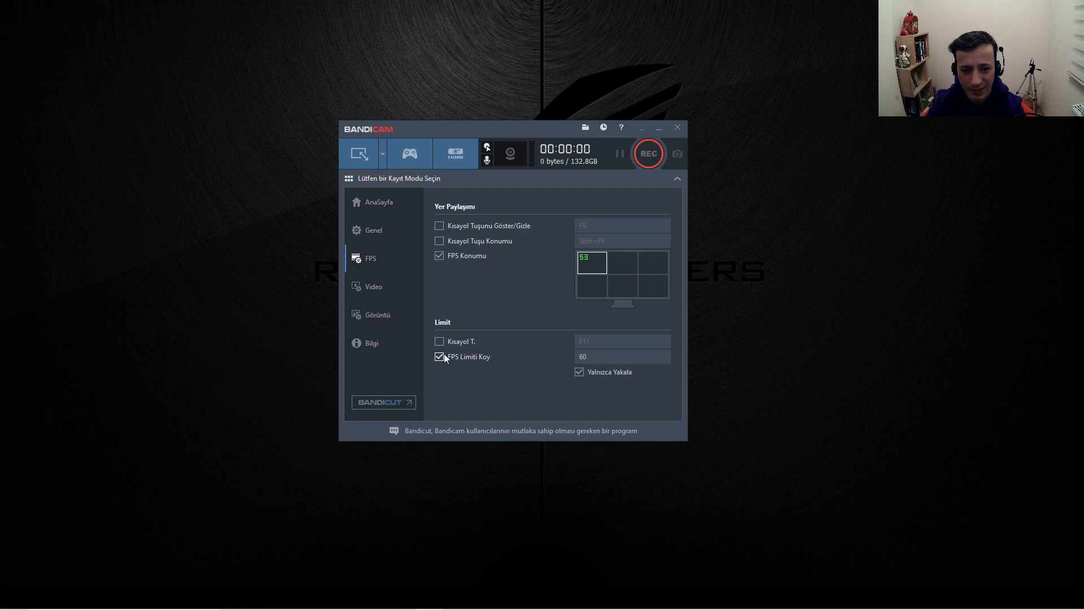
double_click(591, 358)
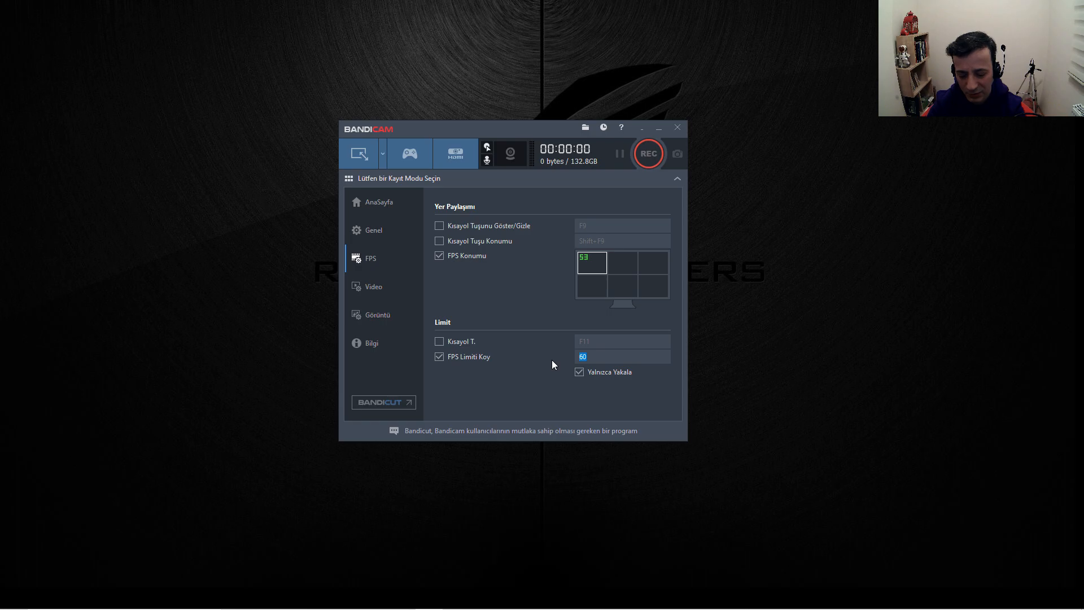
text(50)
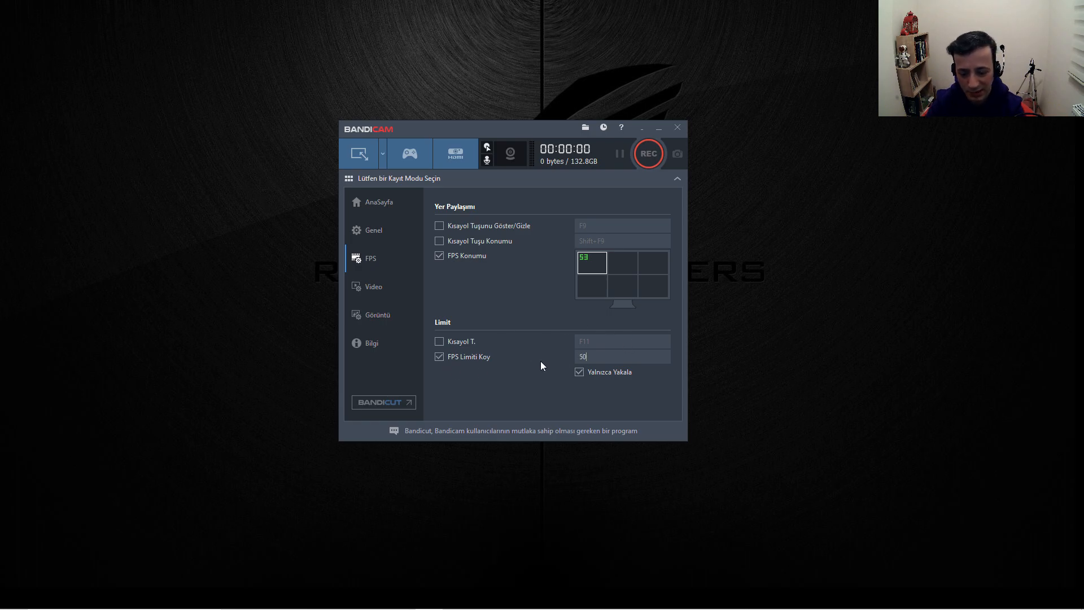
Toggle the FPS limit off and on, set its value to 60, and switch the limit off
click(438, 356)
click(439, 356)
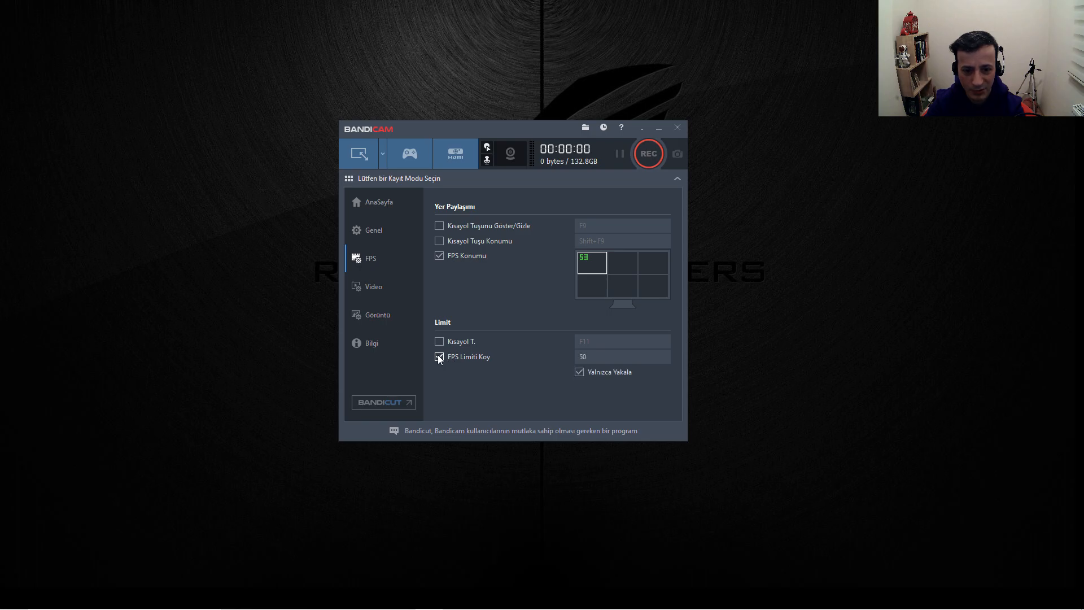
double_click(584, 357)
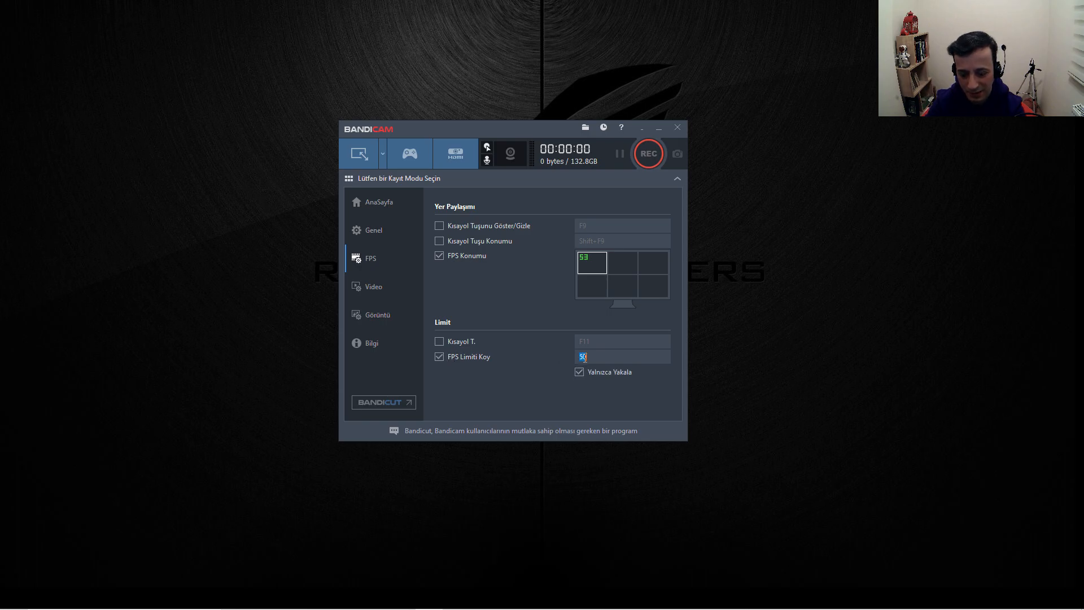
text(60)
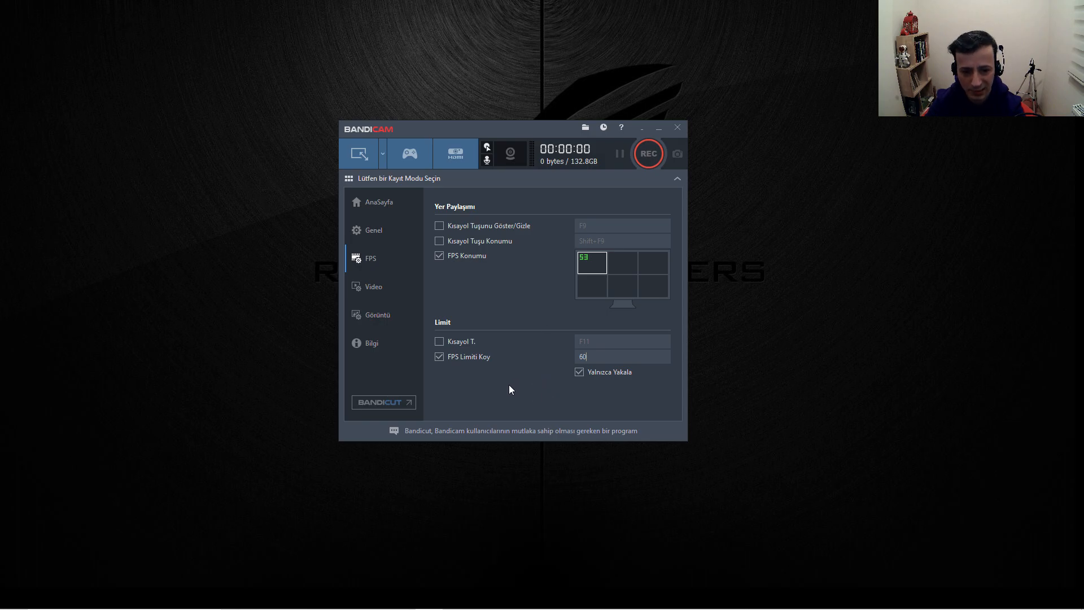
click(439, 356)
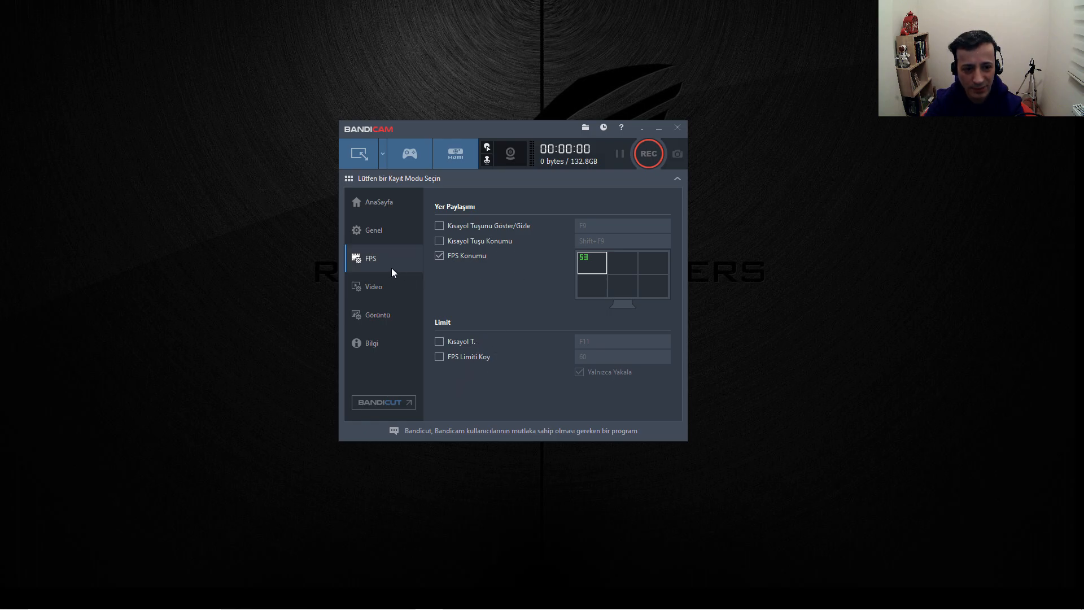
In the video settings, try Num 8 as the record/stop hotkey, restore F11, and switch the record/stop and pause hotkeys on and off again
click(377, 289)
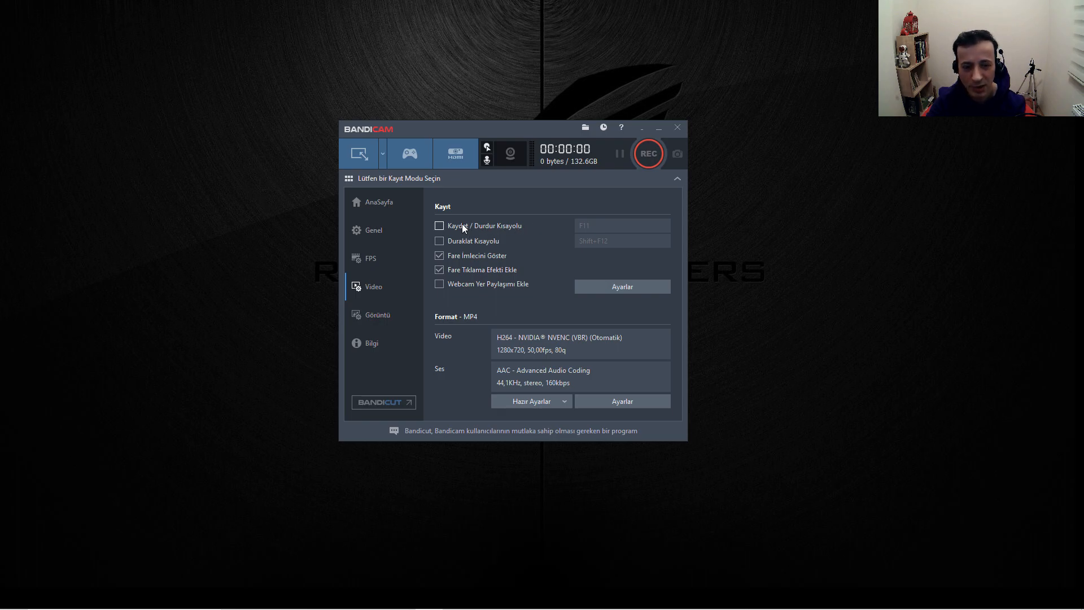
click(440, 226)
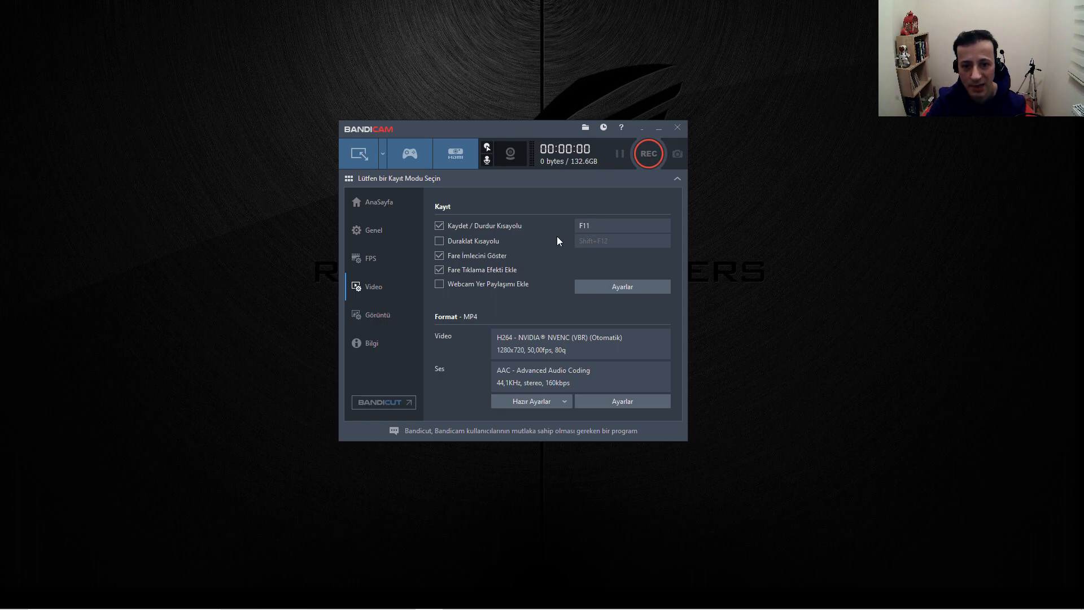
click(591, 227)
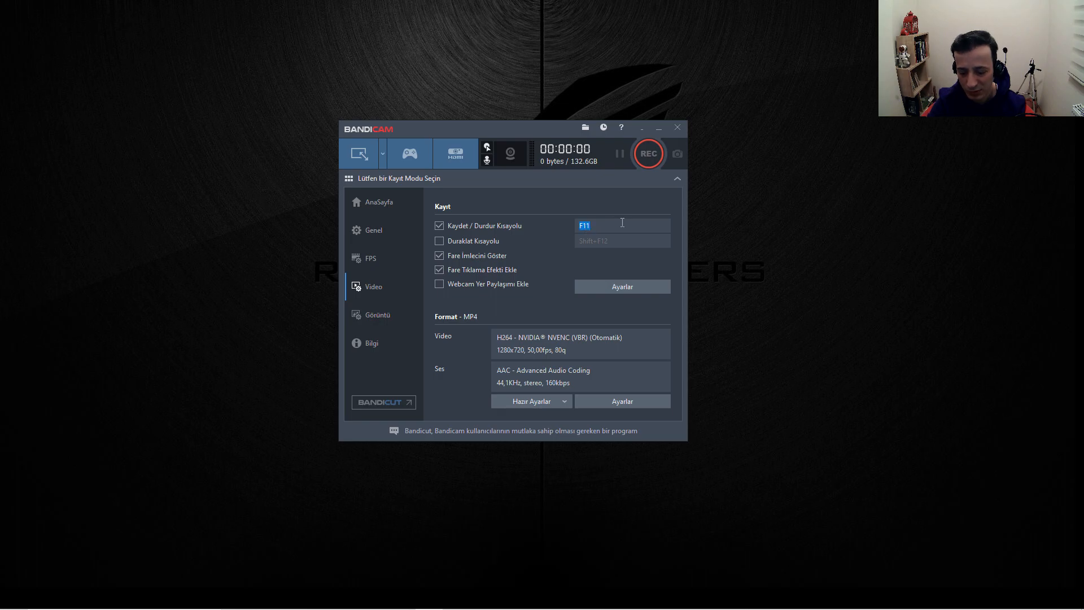
key(KP_8)
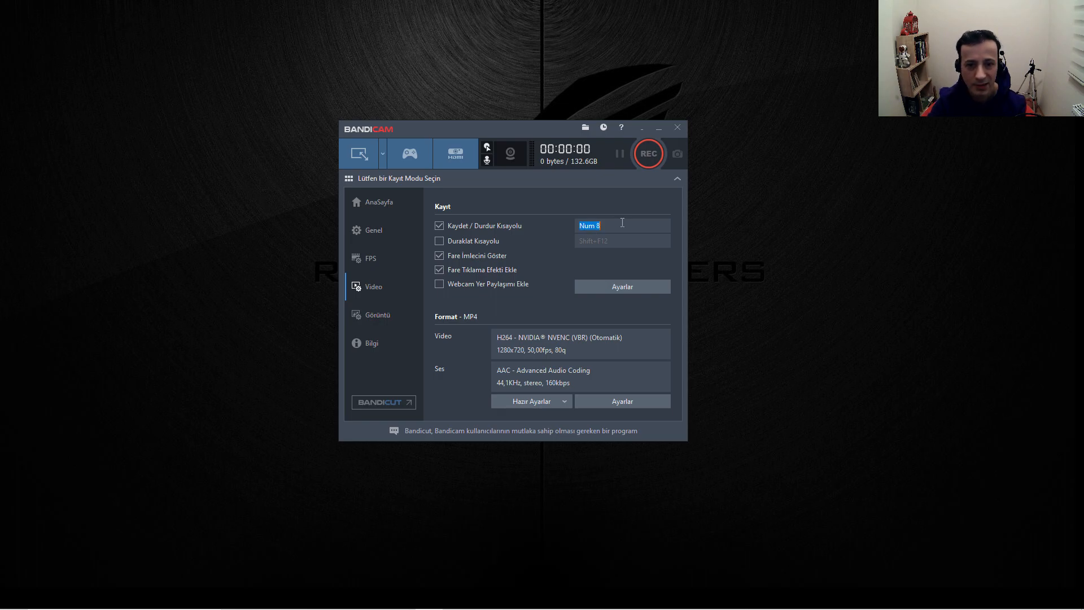
key(F12)
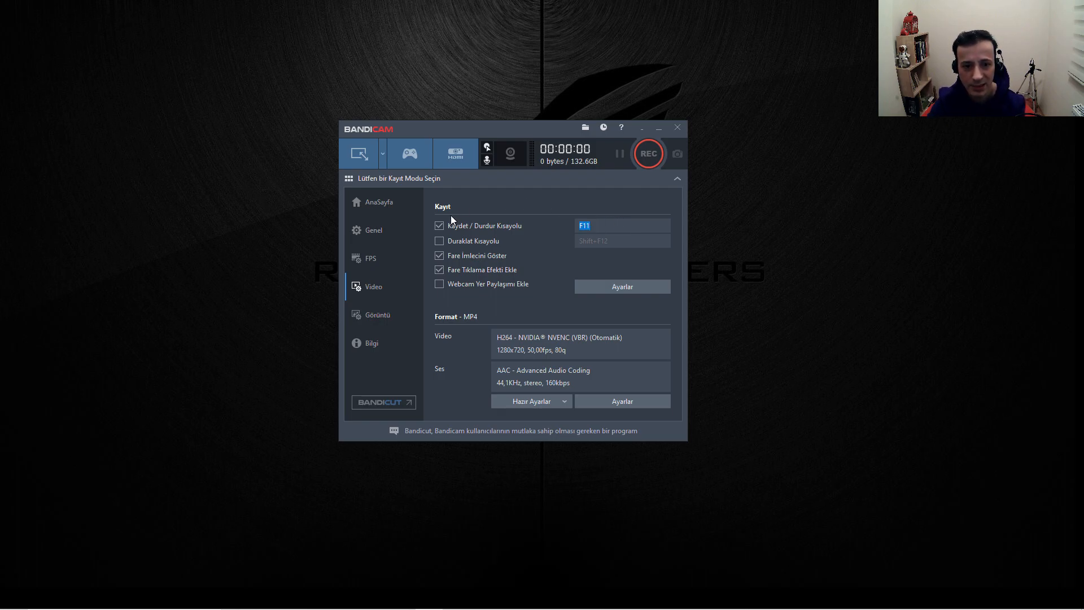
click(439, 225)
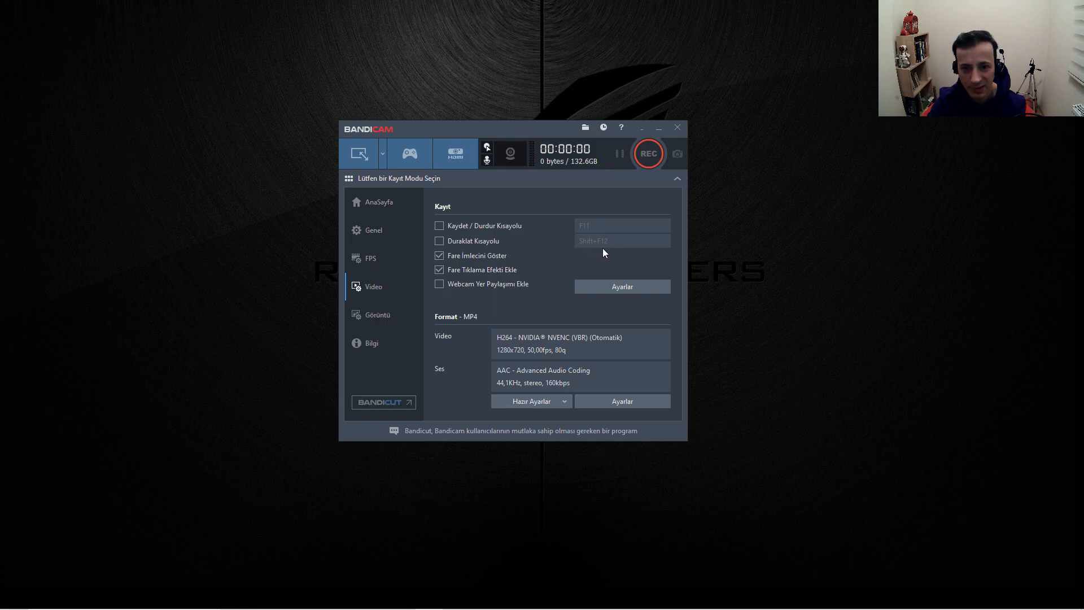
click(439, 240)
click(440, 242)
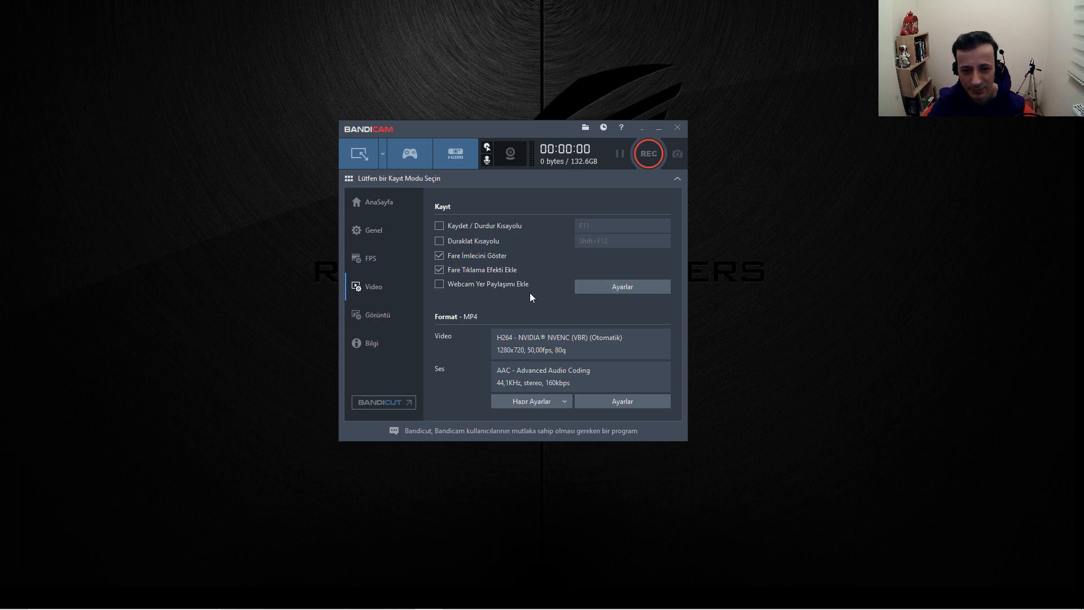
View the webcam and sound recording settings, and select Mikrofon (High Definition Audio Device) as the primary audio device
click(625, 289)
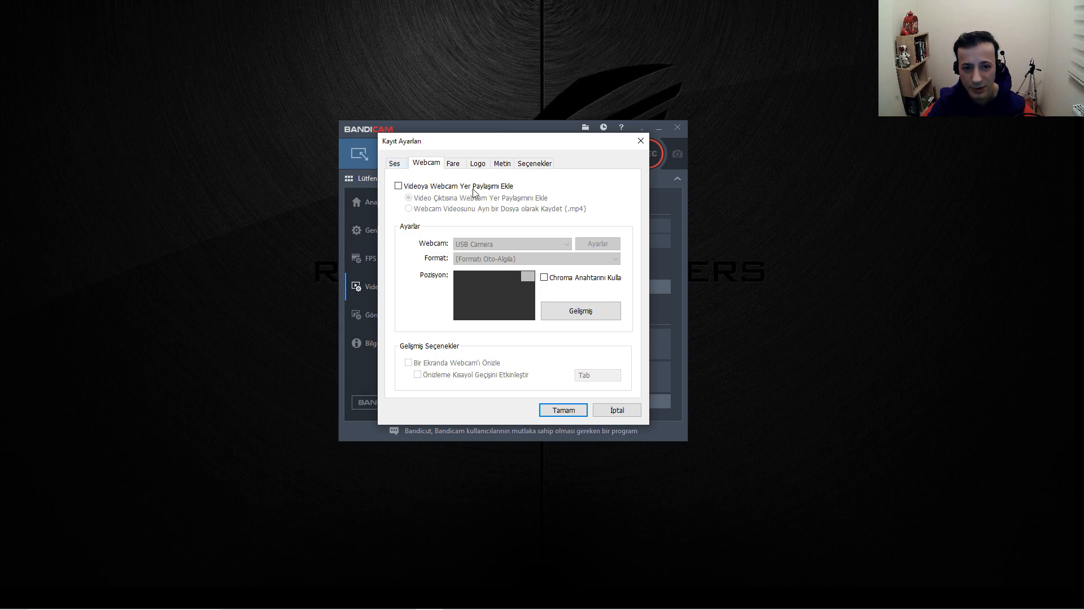
click(396, 165)
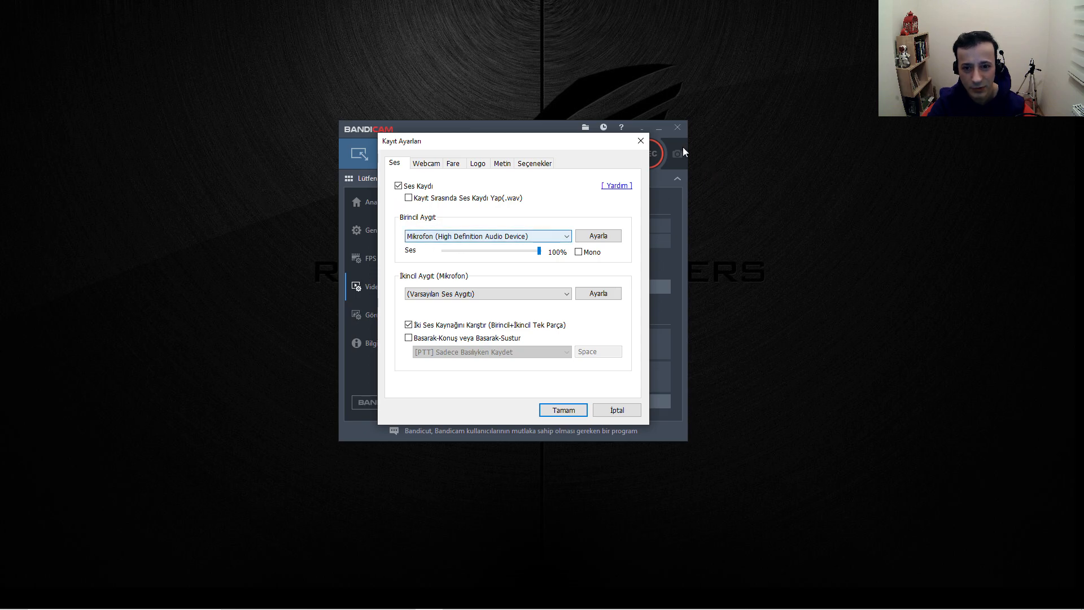
click(641, 140)
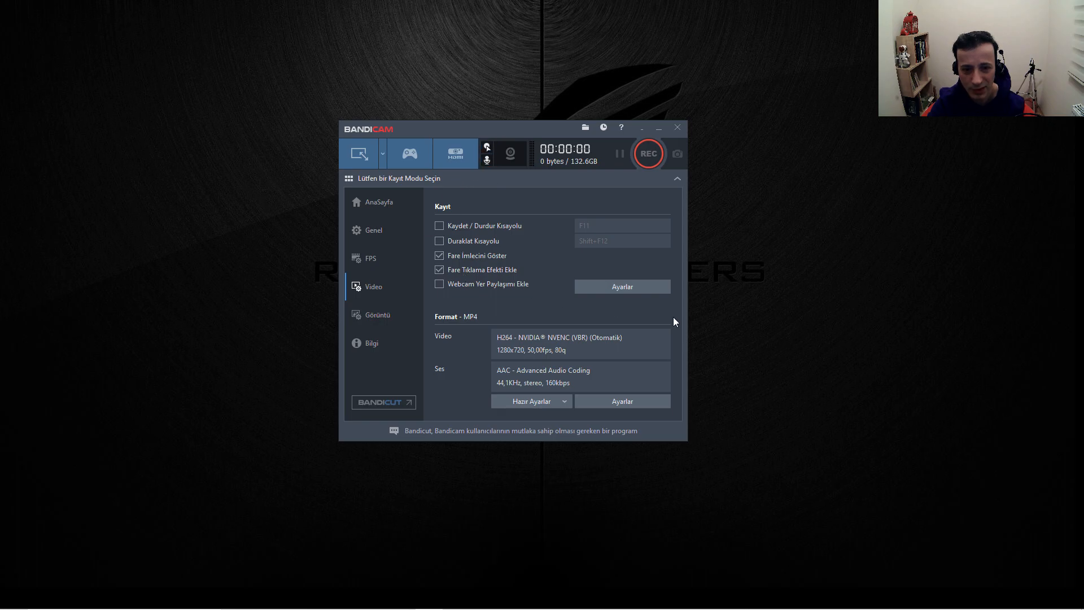
click(618, 291)
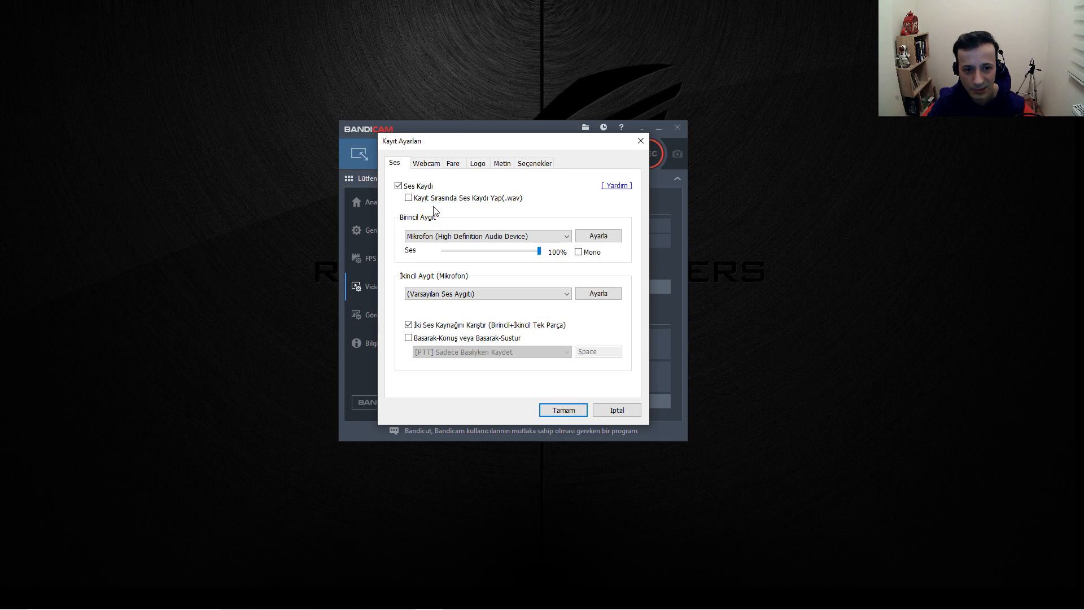
click(566, 238)
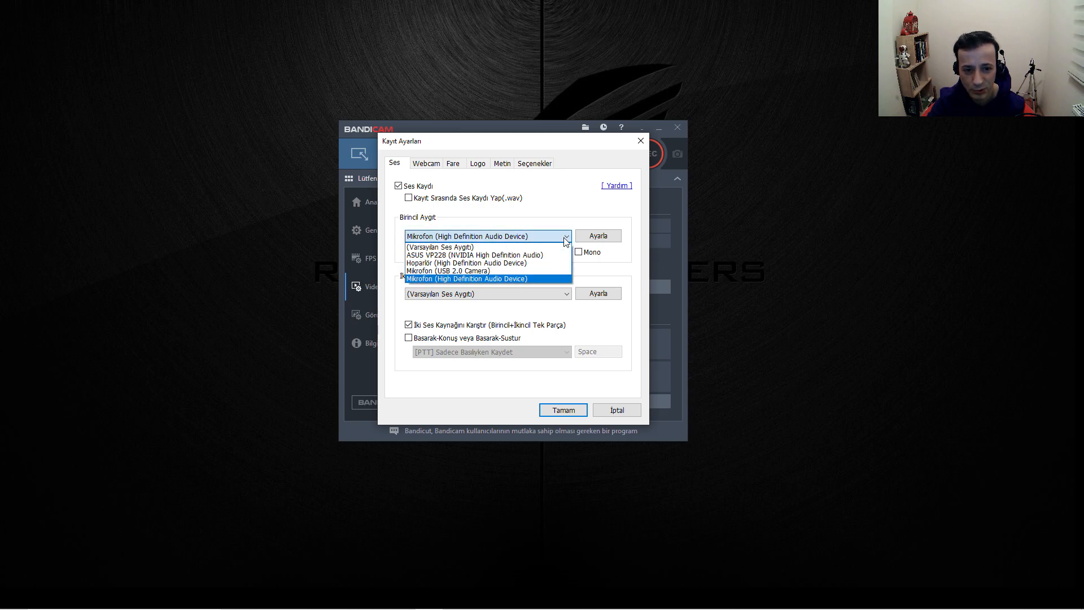
click(496, 279)
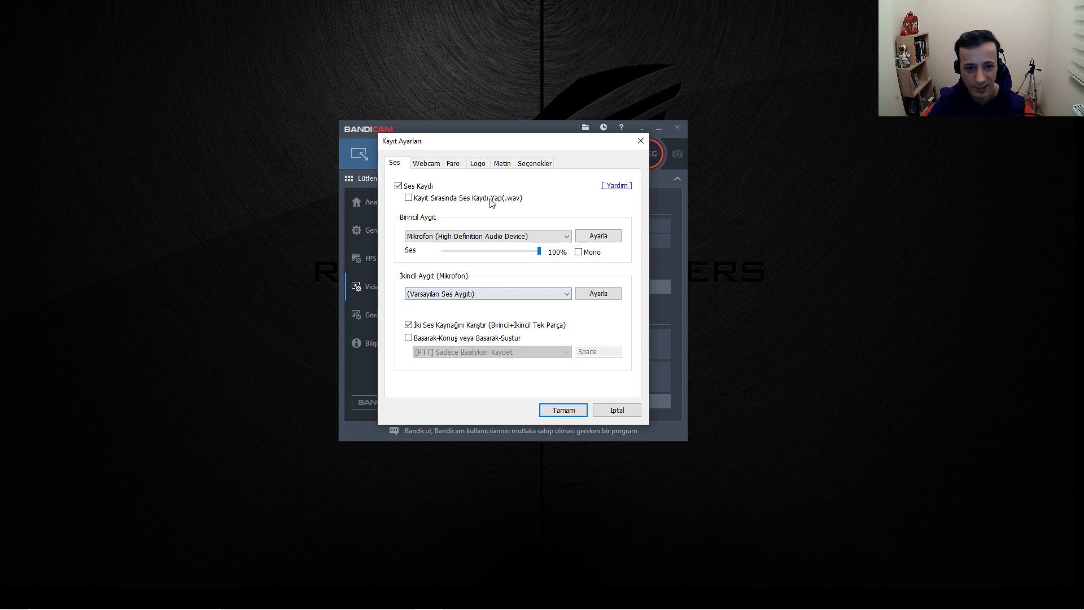
Open the advanced webcam settings and try the preset positions in all four corners and the full-size one
click(427, 164)
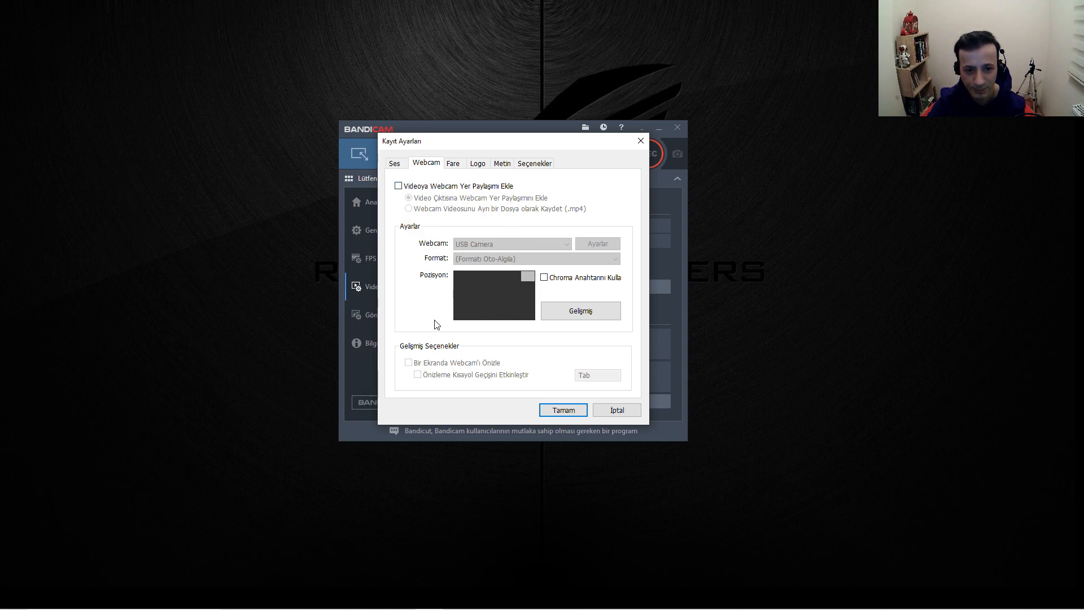
click(601, 316)
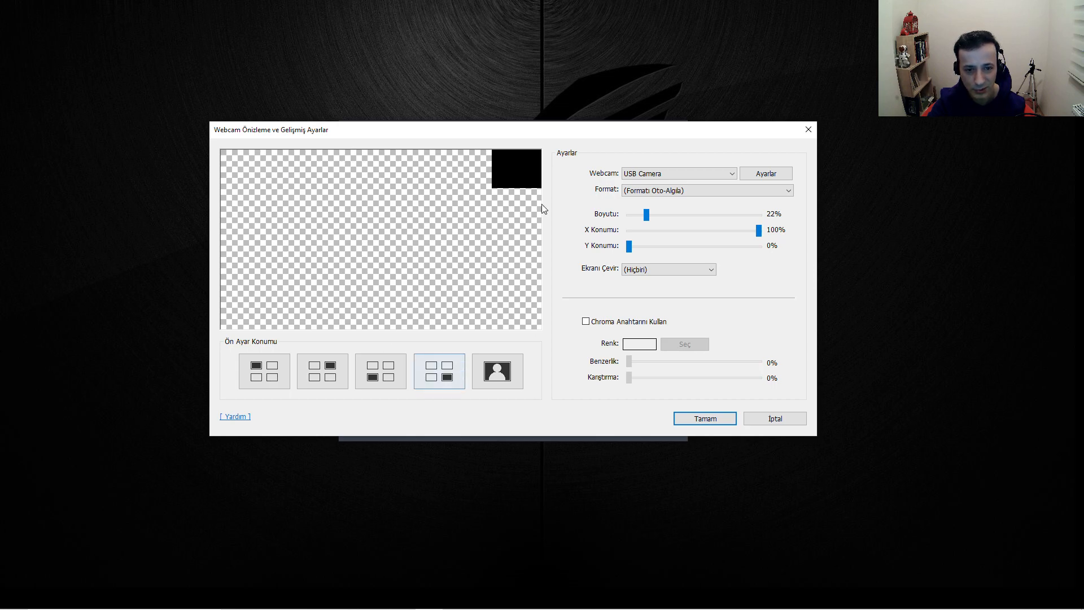
click(448, 374)
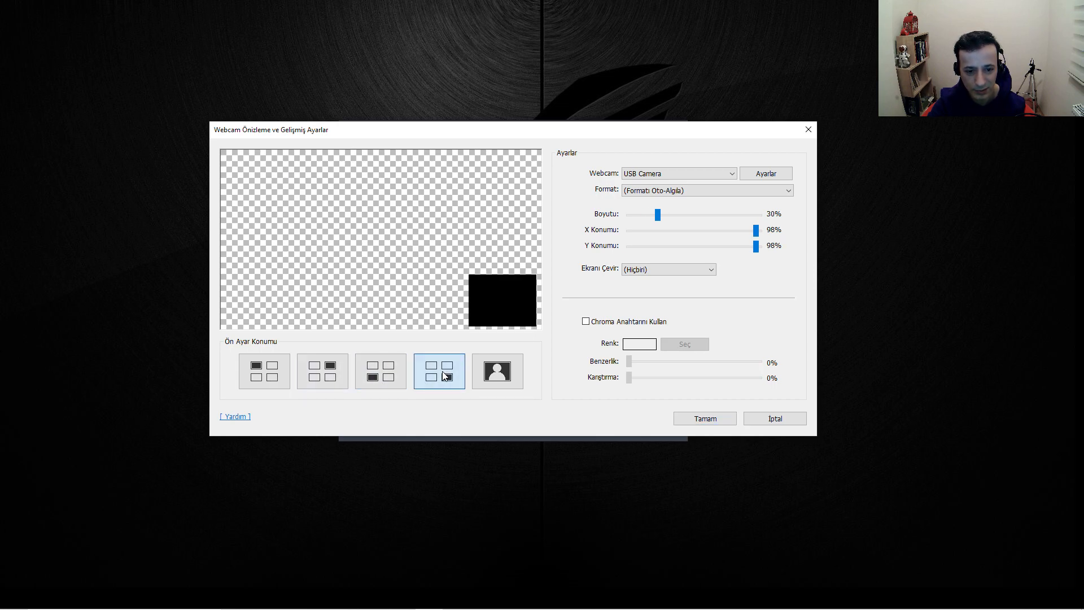
click(380, 372)
click(340, 370)
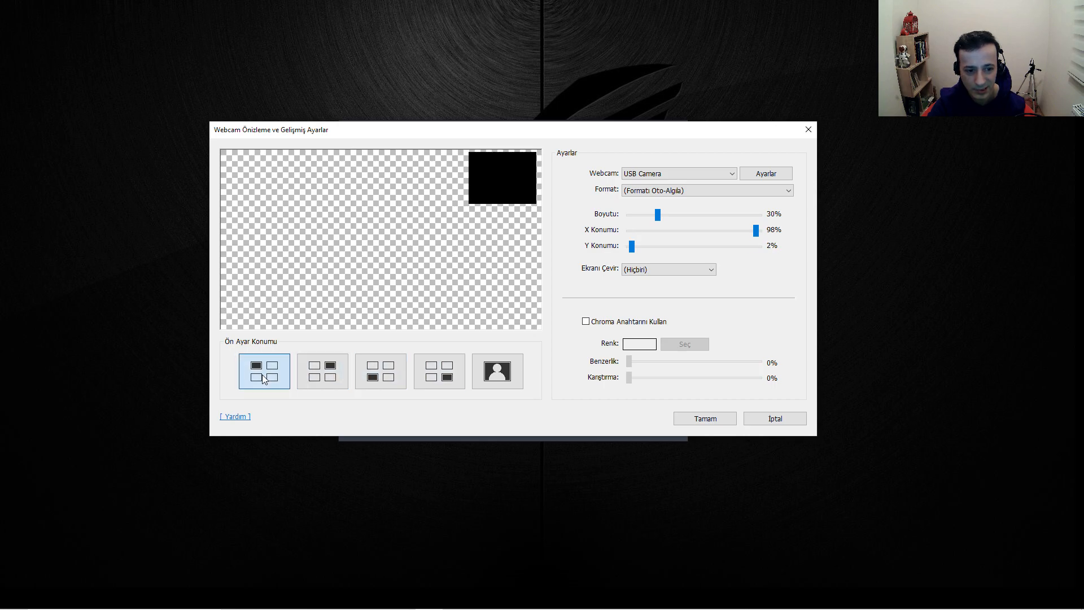
click(265, 371)
click(484, 382)
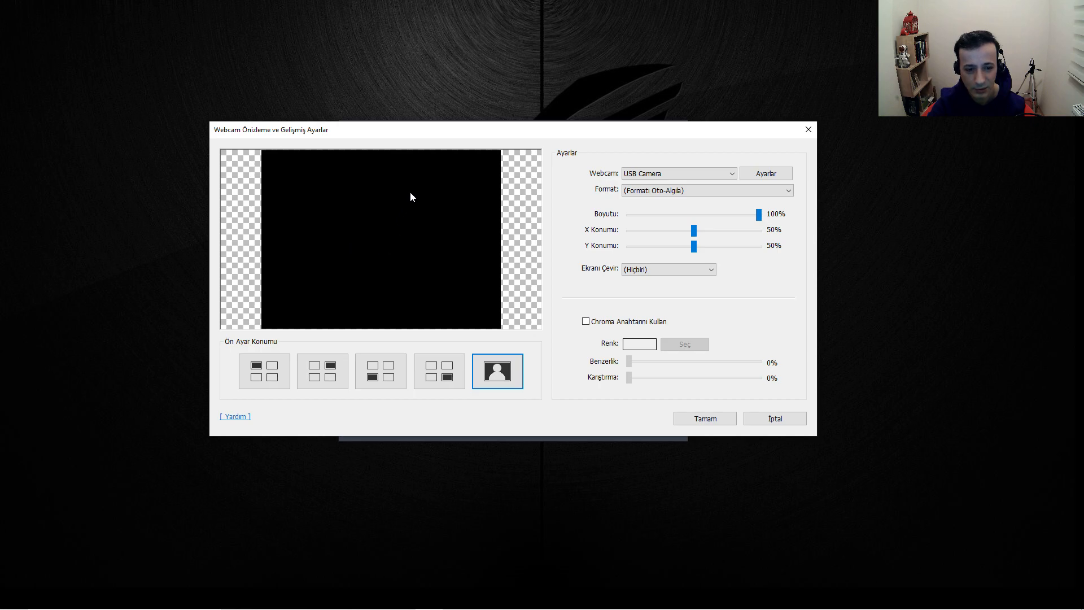
Apply the lower-right webcam preset, and set the size to 37%, X position to 56% and Y position to 100%
click(447, 368)
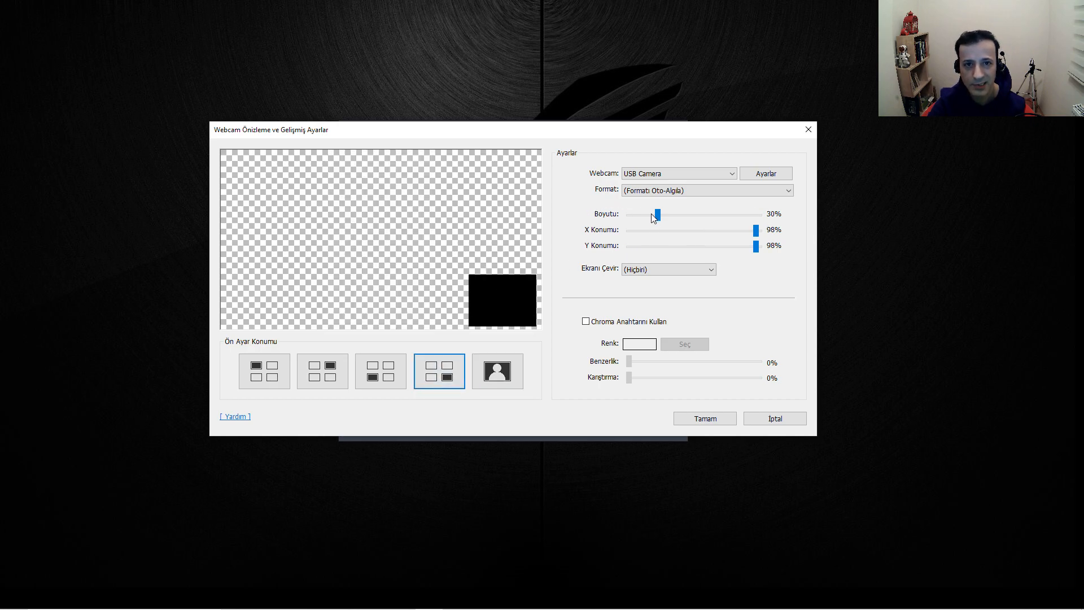
mouse_move(659, 216)
mouse_down()
mouse_move(717, 217)
mouse_move(659, 217)
mouse_move(669, 217)
mouse_up()
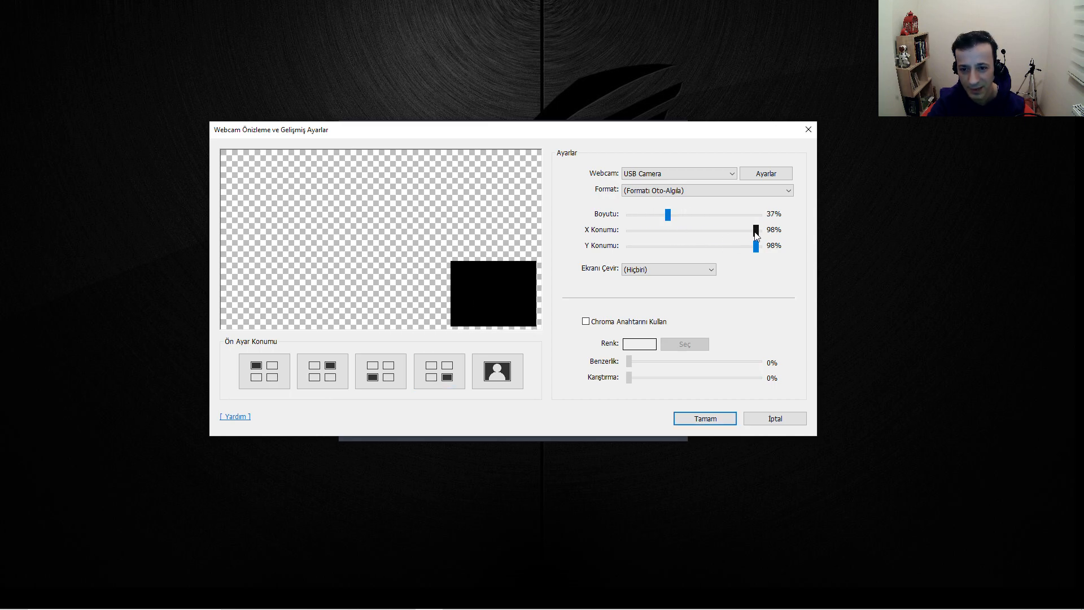
mouse_move(757, 235)
mouse_down()
mouse_move(685, 235)
mouse_move(758, 235)
mouse_move(685, 247)
mouse_move(766, 251)
mouse_up()
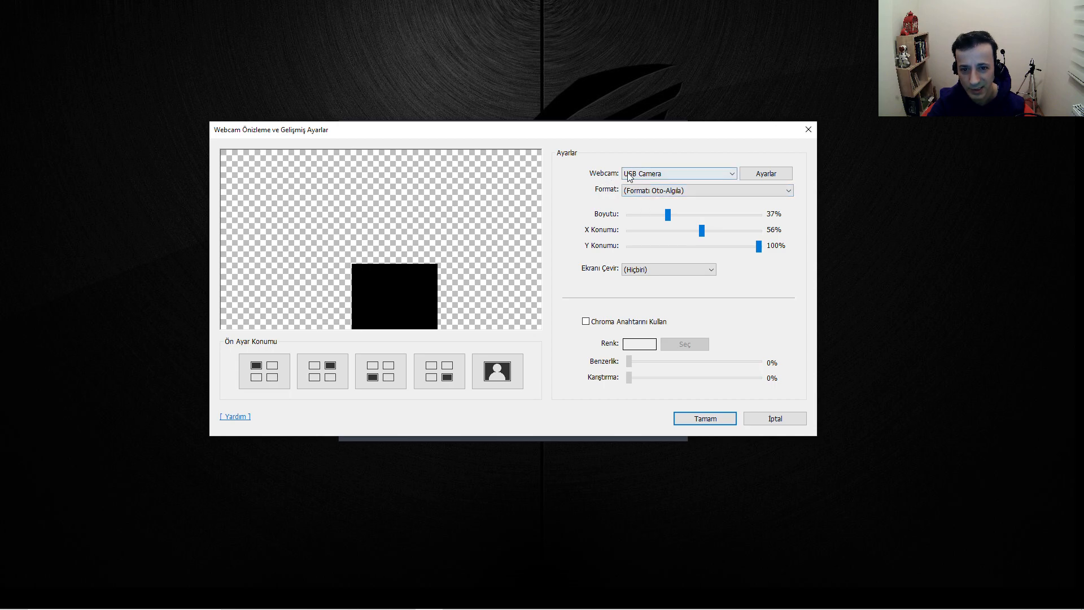
Check the available webcams, and view the USB Camera's image properties without changing them
click(727, 177)
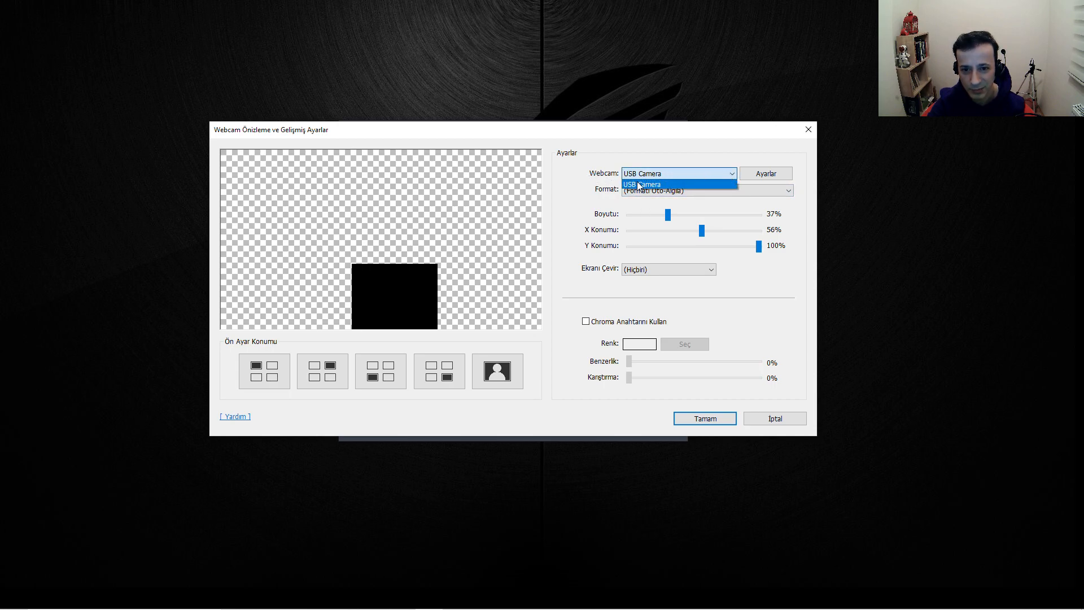
click(594, 187)
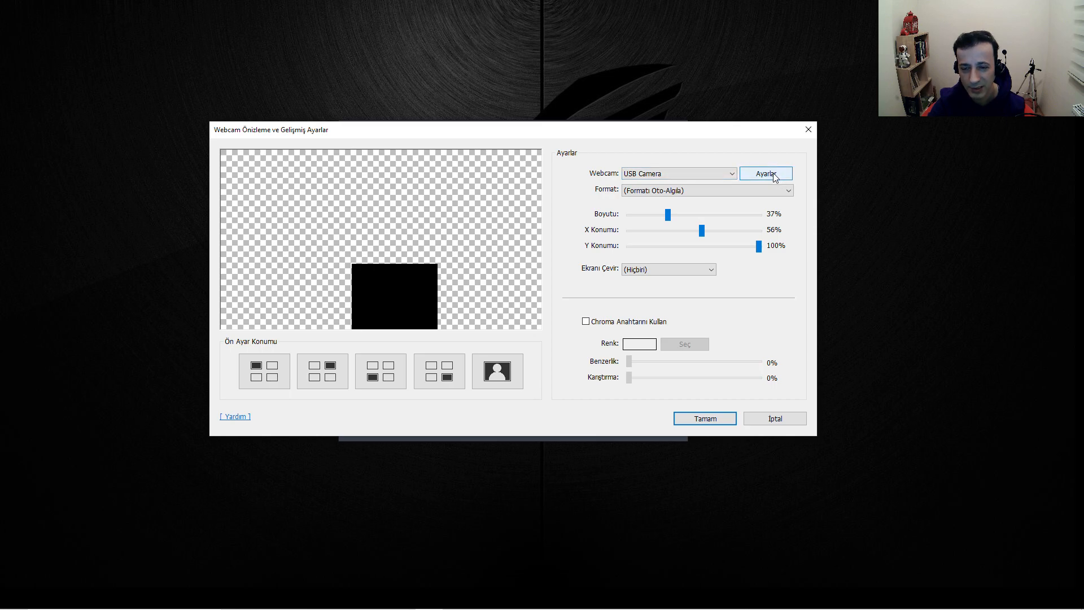
click(776, 177)
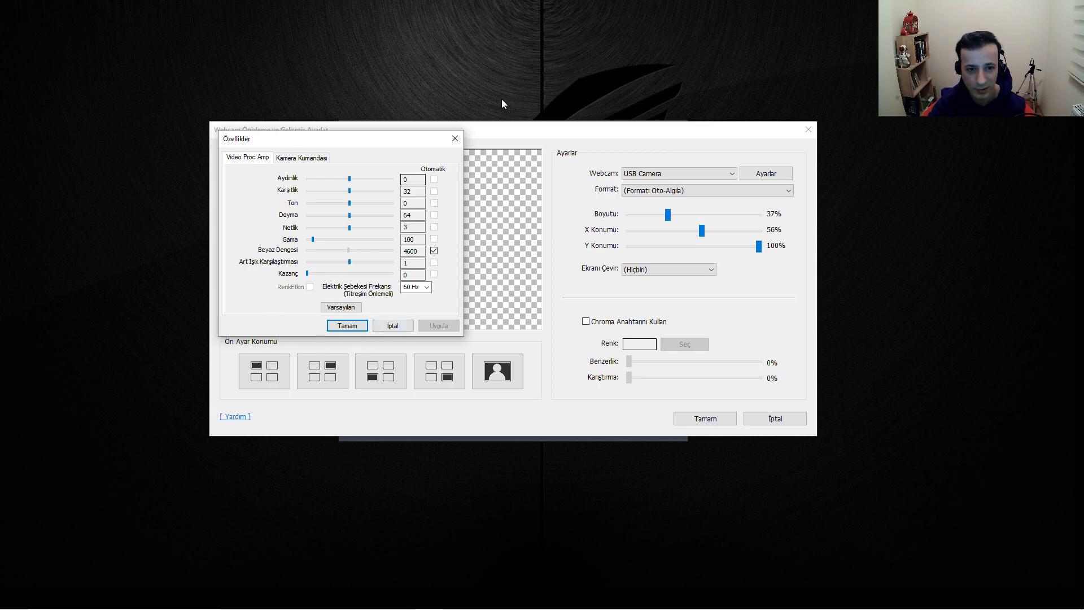
click(455, 139)
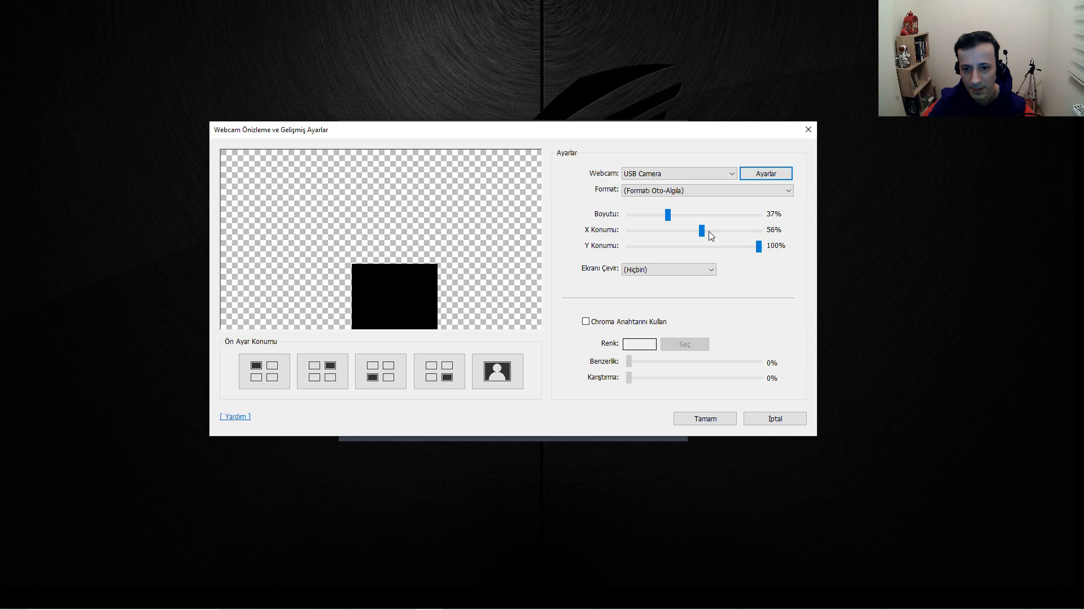
Move the webcam overlay into the lower-right corner with both X and Y positions at 100%
mouse_move(758, 247)
mouse_down()
mouse_move(740, 246)
mouse_move(775, 252)
mouse_up()
drag(702, 231, 762, 230)
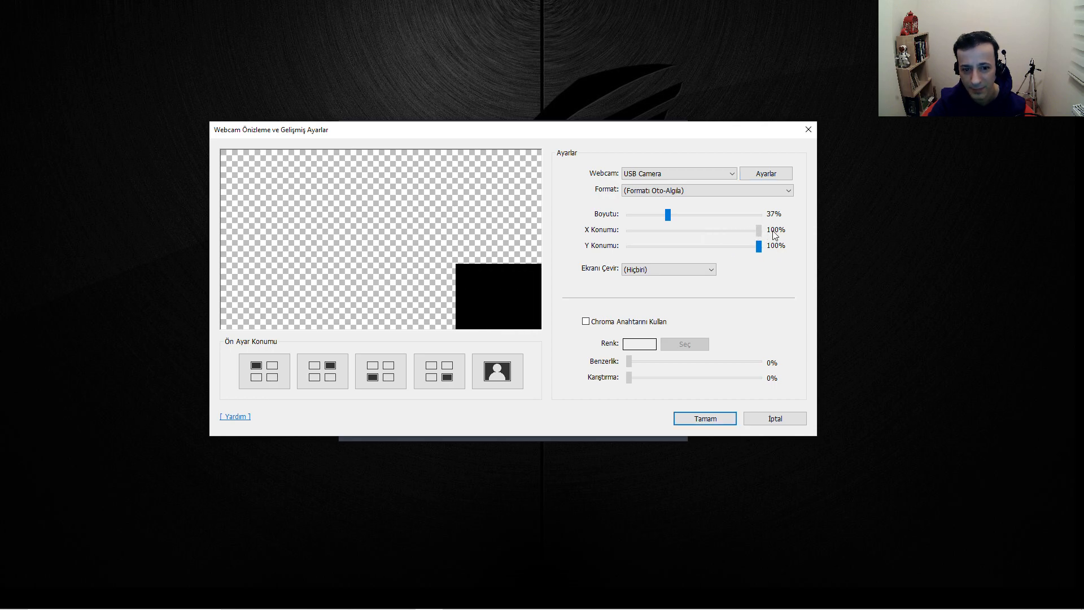
Enable the chroma key, sample black from the webcam preview, and set similarity to 8% and blending to 2%
click(586, 323)
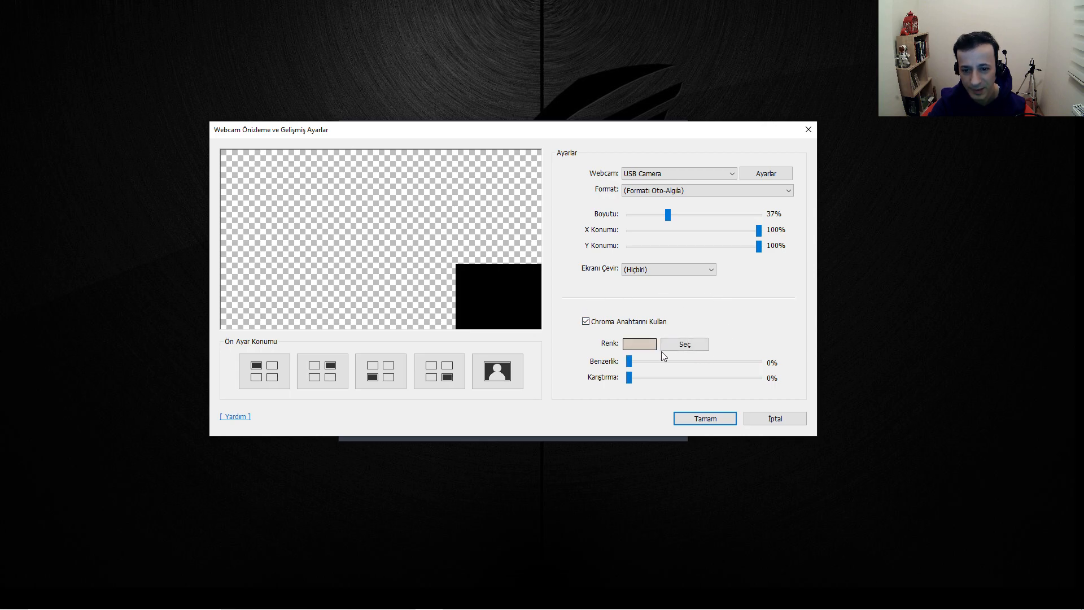
click(701, 345)
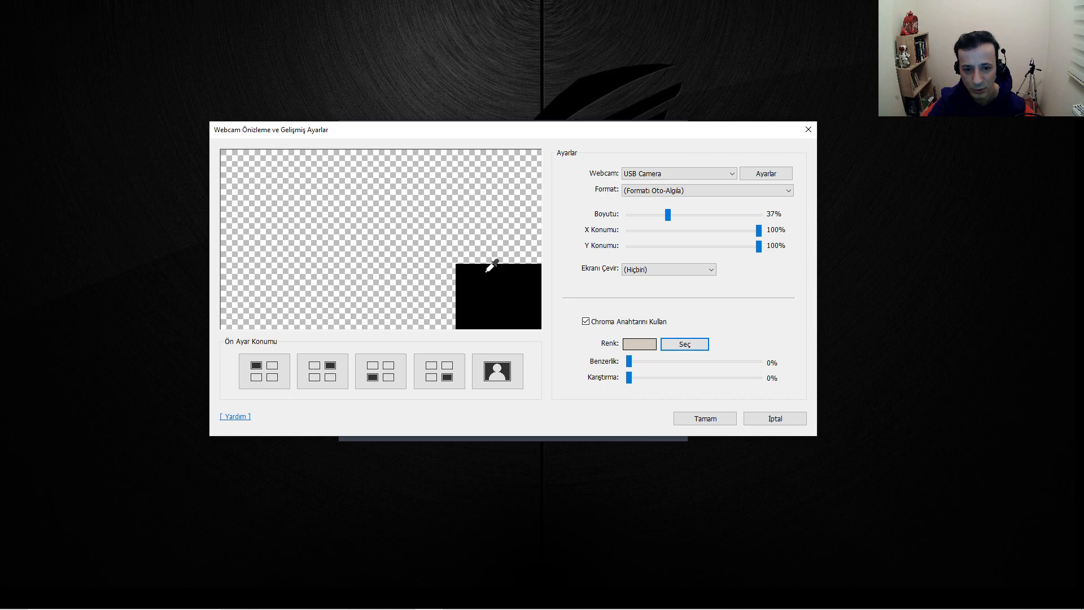
click(518, 278)
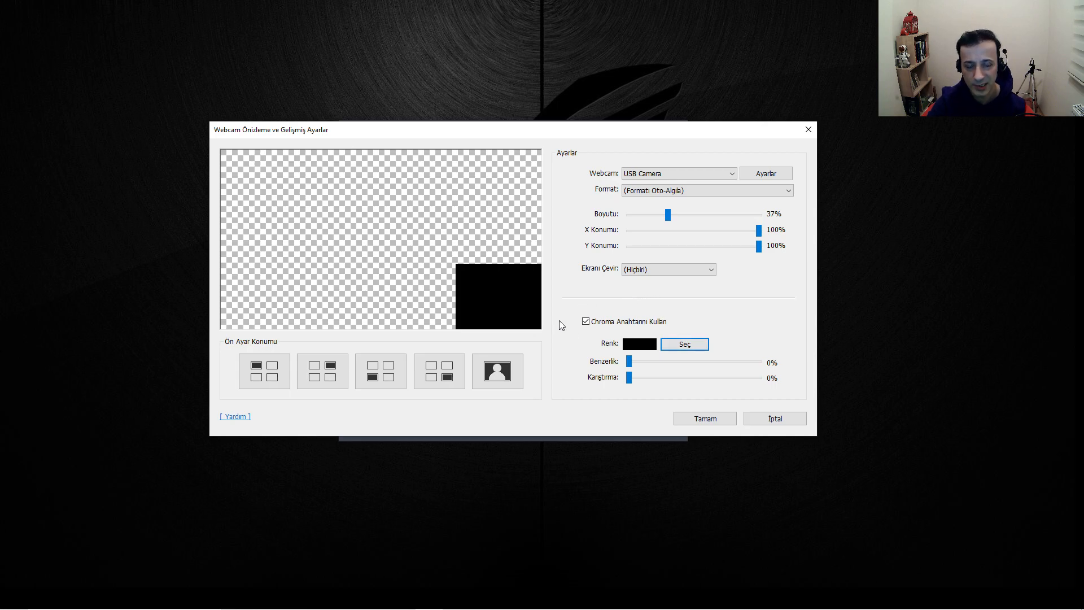
click(629, 365)
drag(638, 363, 641, 362)
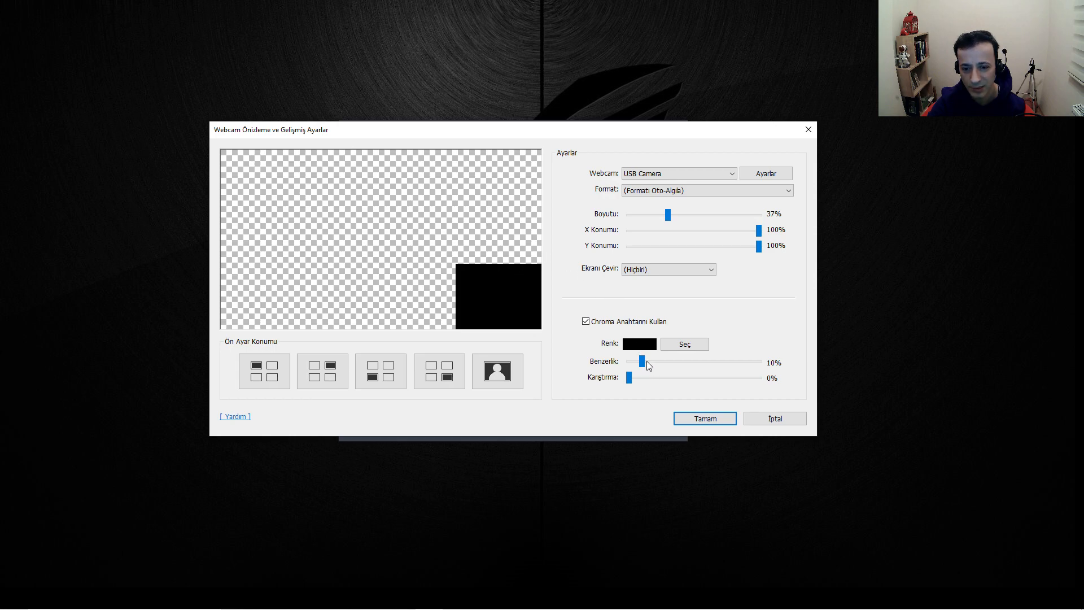
drag(647, 362, 641, 363)
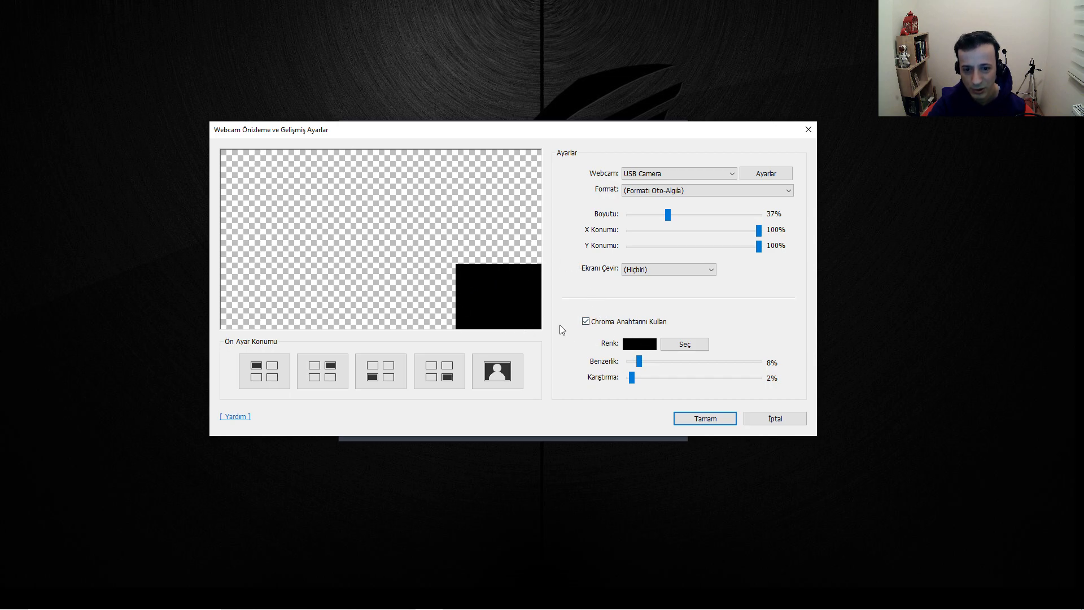
Disable the chroma key for the webcam overlay and discard the changes in the advanced webcam settings
click(587, 322)
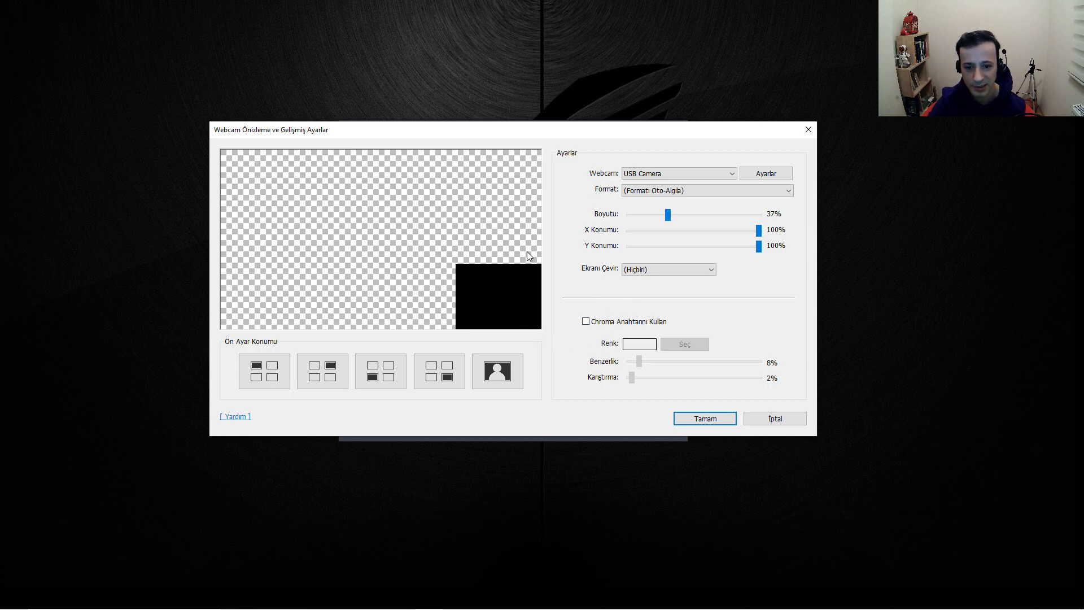
click(791, 421)
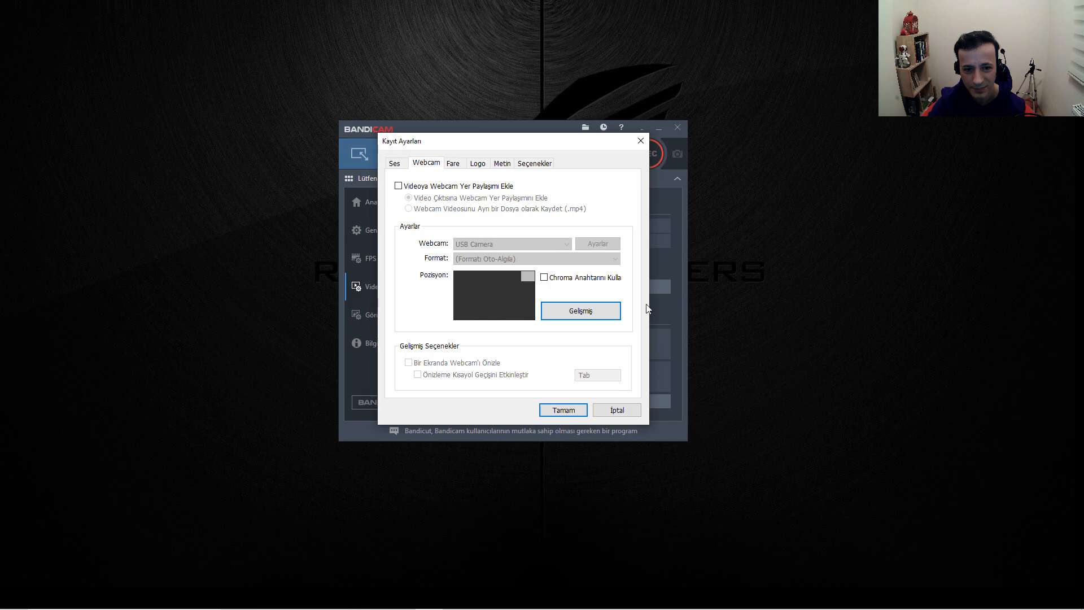
Review the mouse effect settings, viewing the left-click colour palette and previewing the highlight effect before turning it off again
click(452, 163)
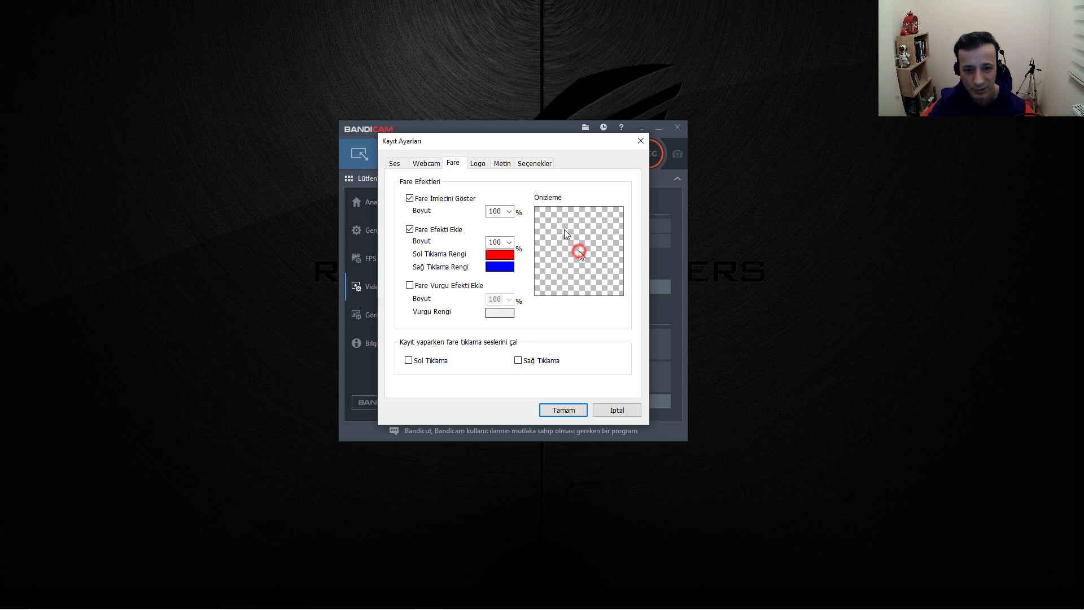
click(502, 254)
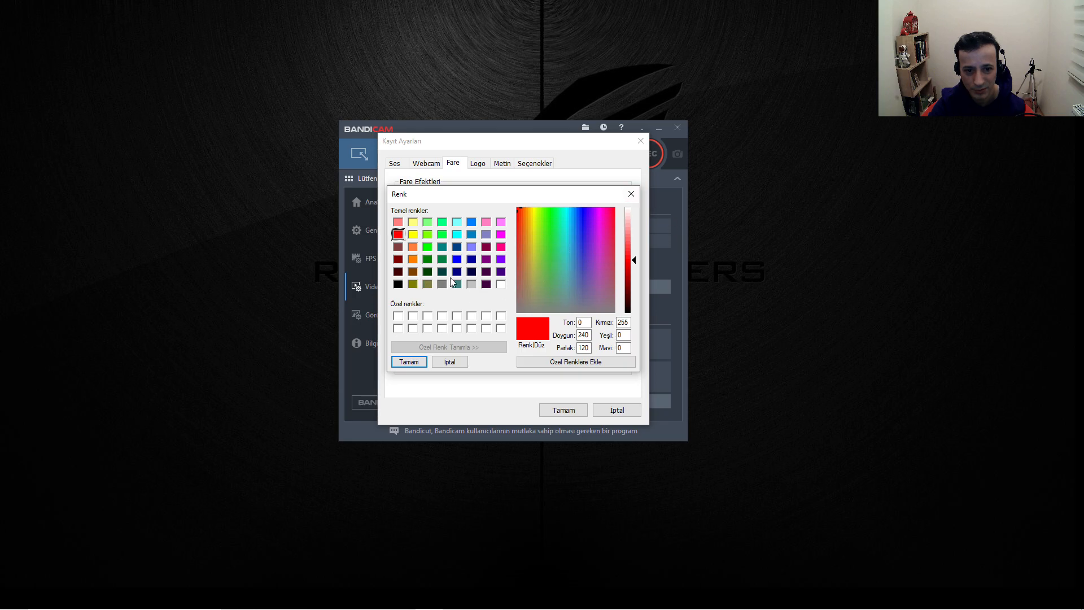
click(635, 194)
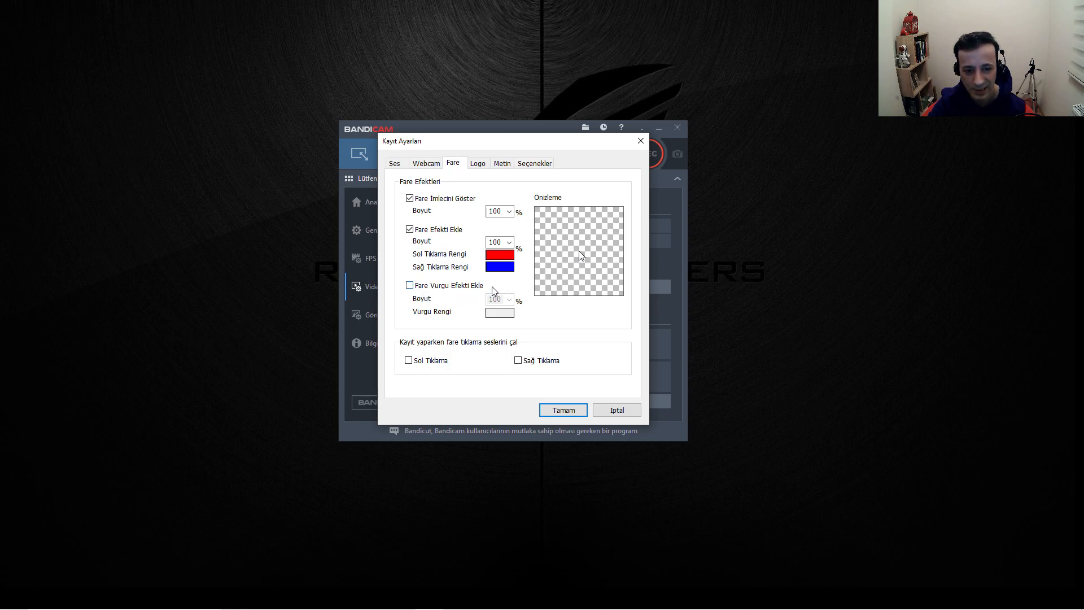
click(410, 286)
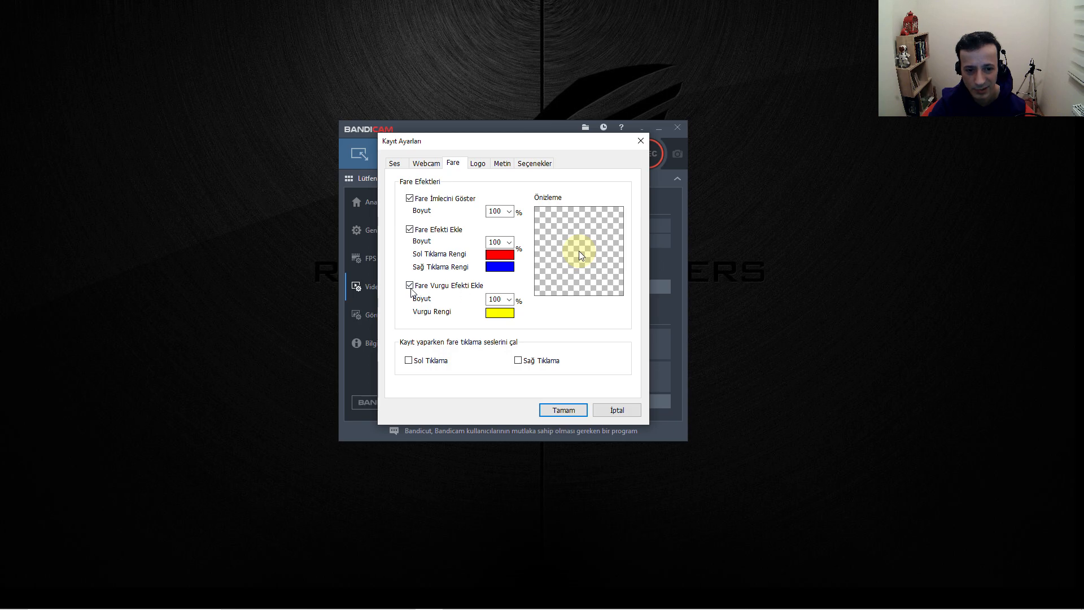
click(409, 286)
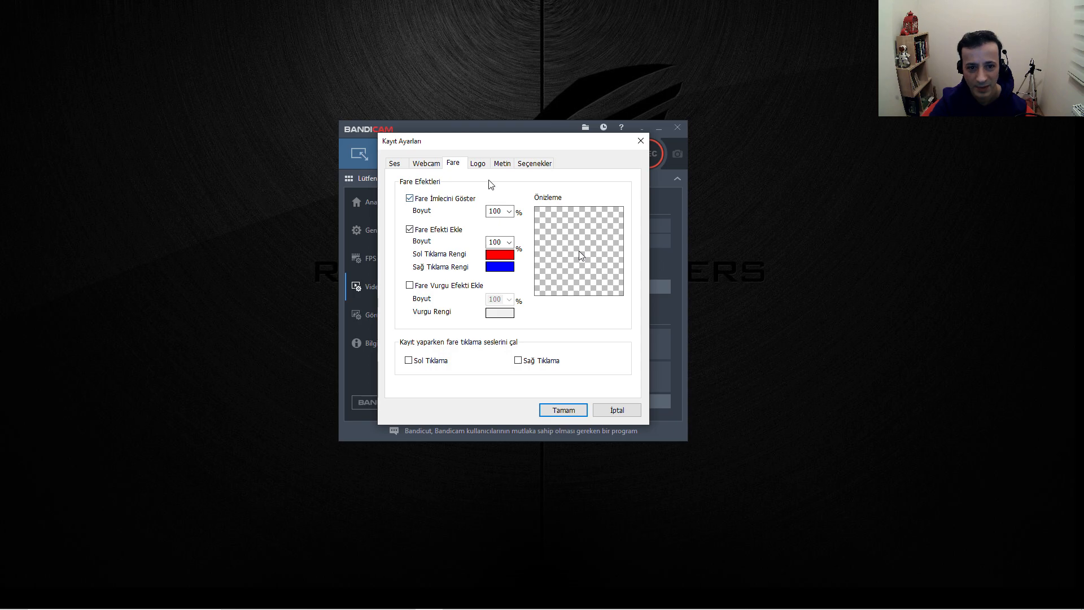
Review the logo, text overlay and recording priority options, keep the [Yüksek] priority, and close the recording settings without saving
click(478, 163)
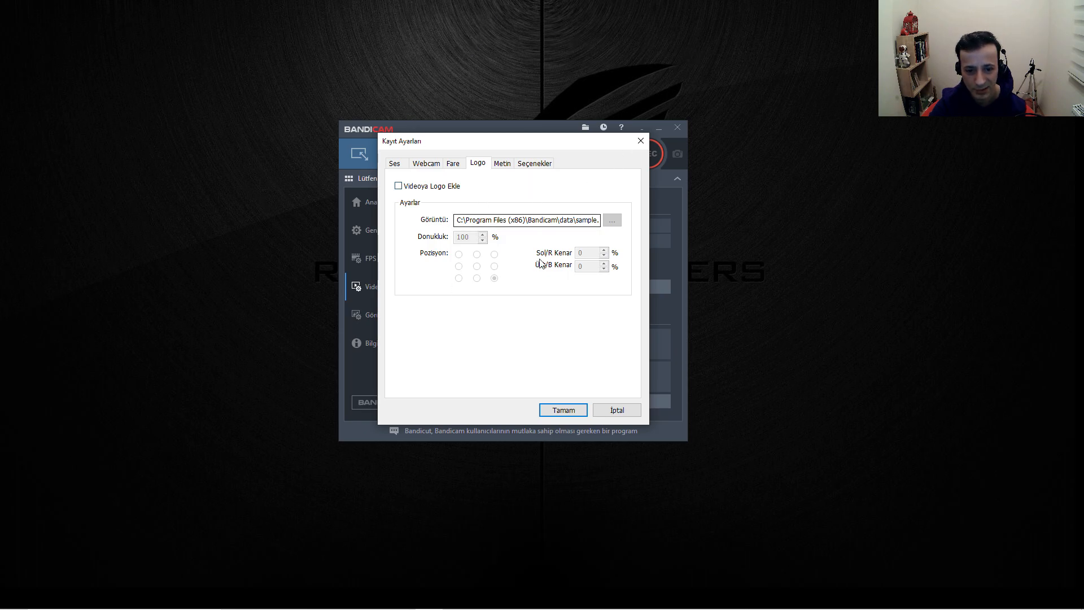
click(502, 165)
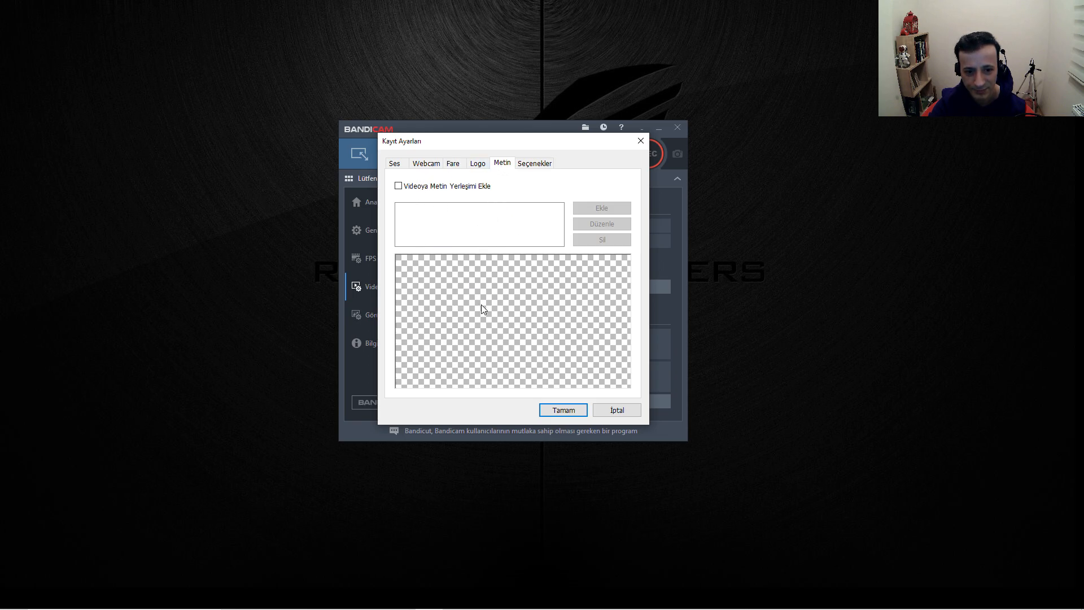
click(536, 164)
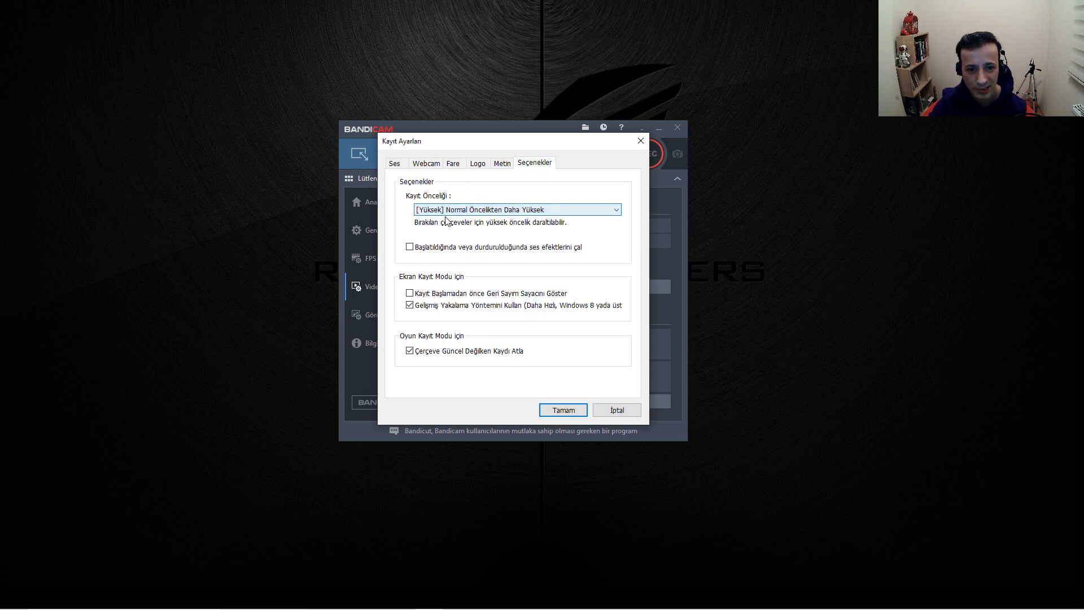
click(614, 210)
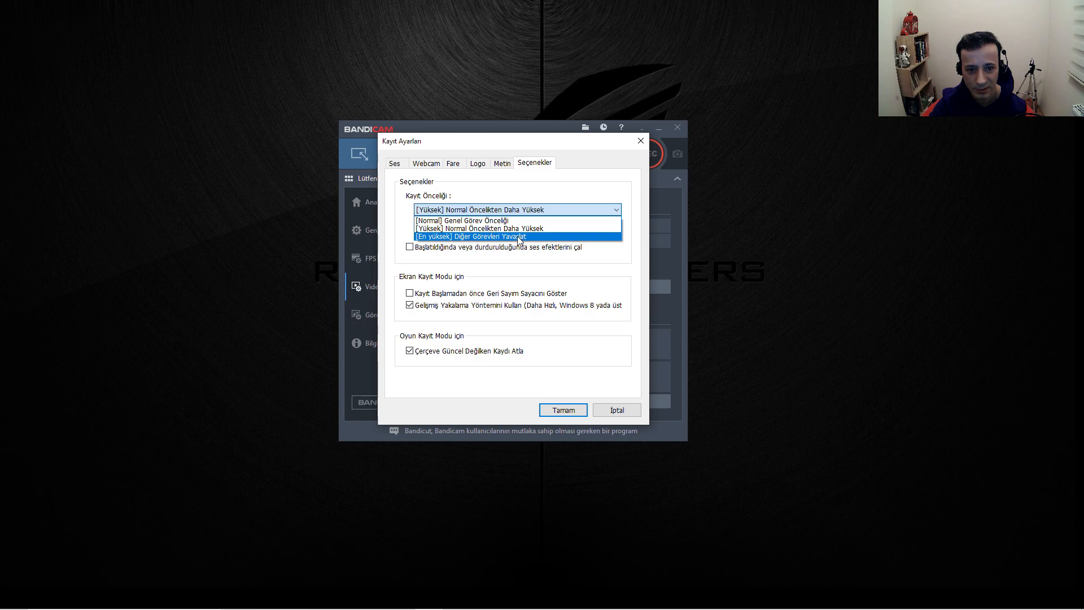
click(467, 228)
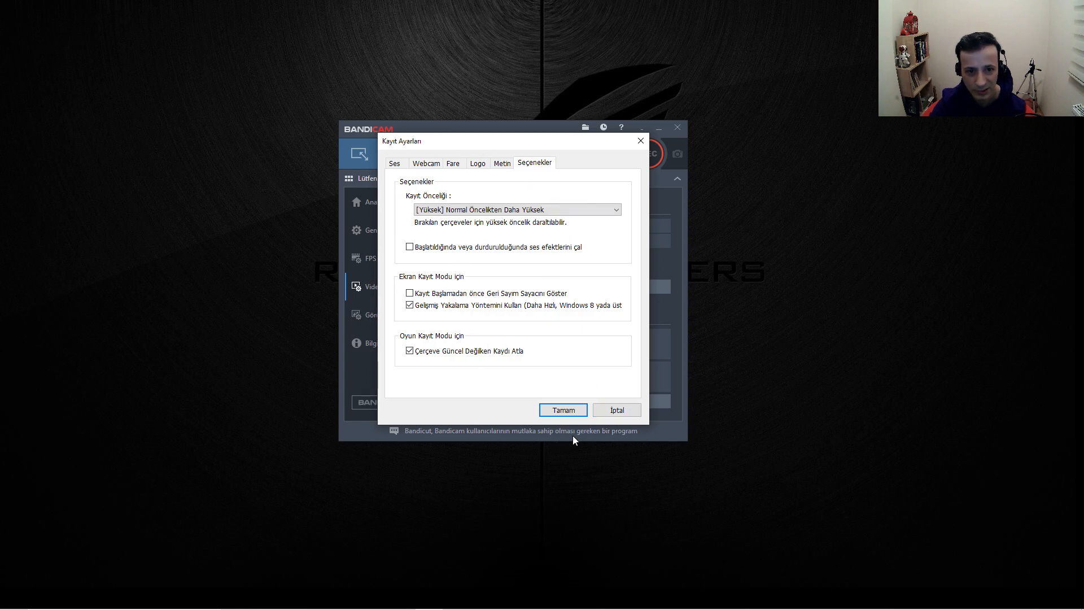
click(621, 410)
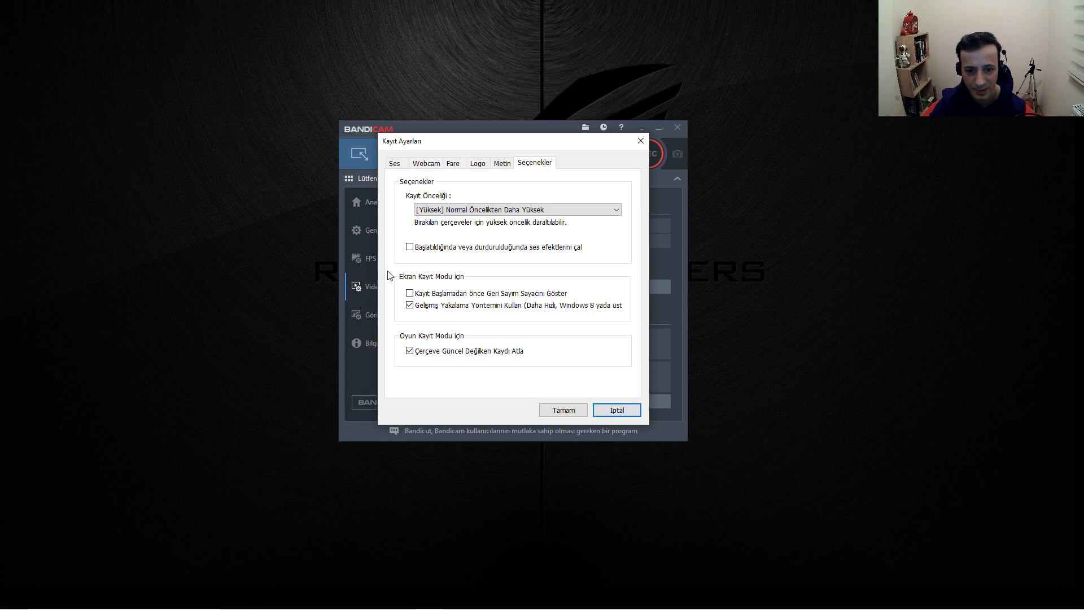
click(623, 408)
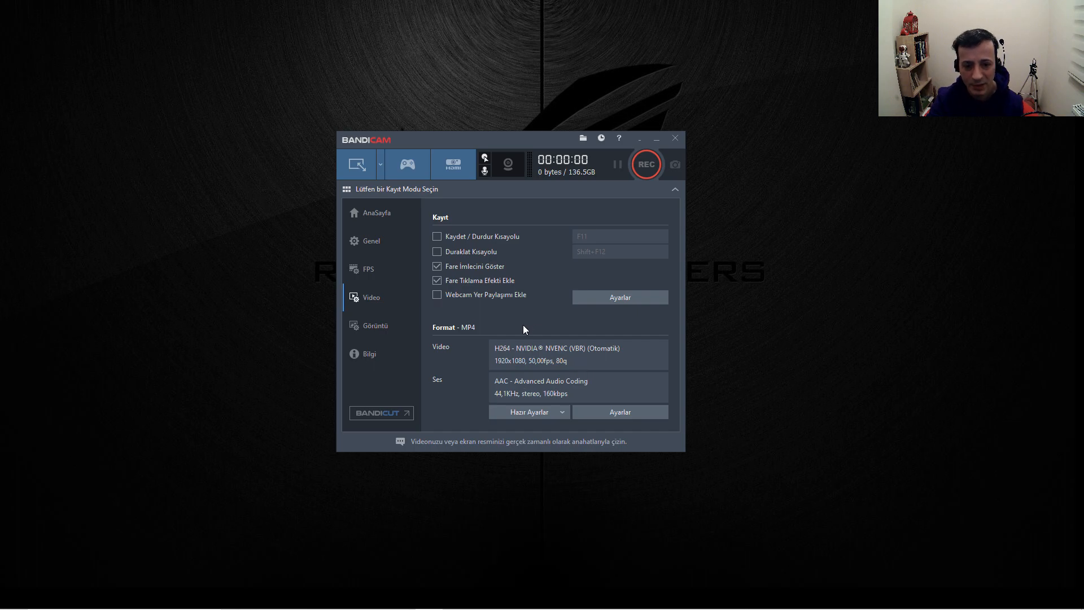
Examine the available format presets and the dialog for saving the current settings as a new preset, without creating one
click(560, 414)
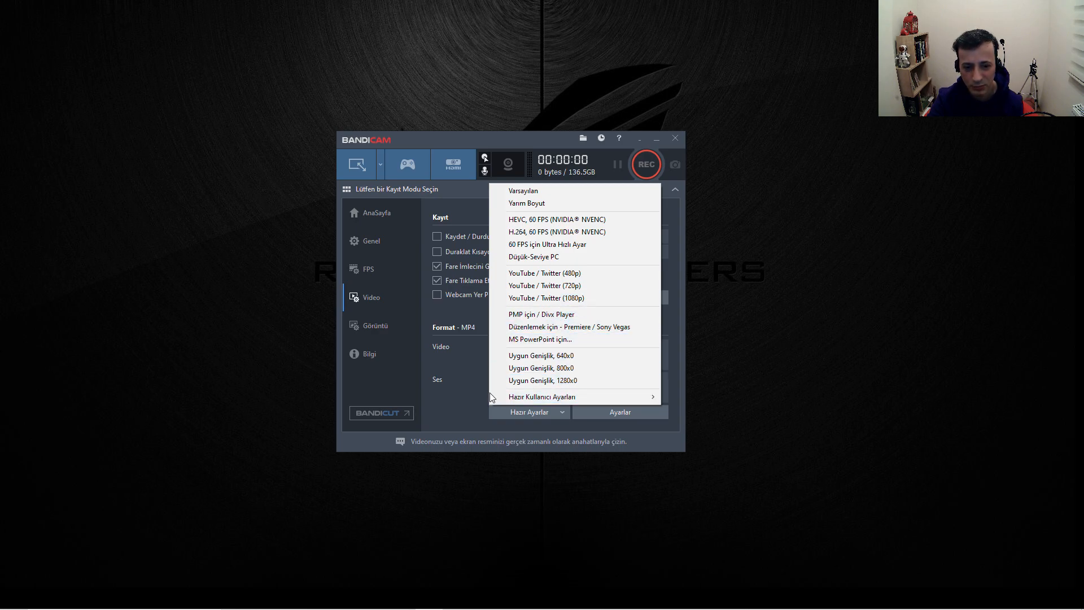
mouse_move(557, 400)
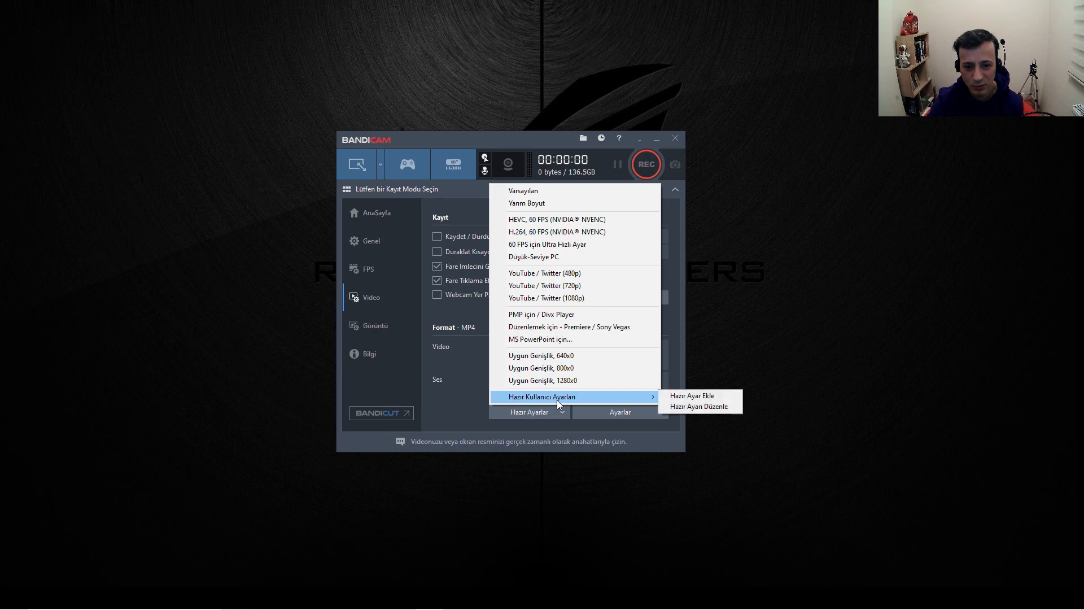
click(714, 395)
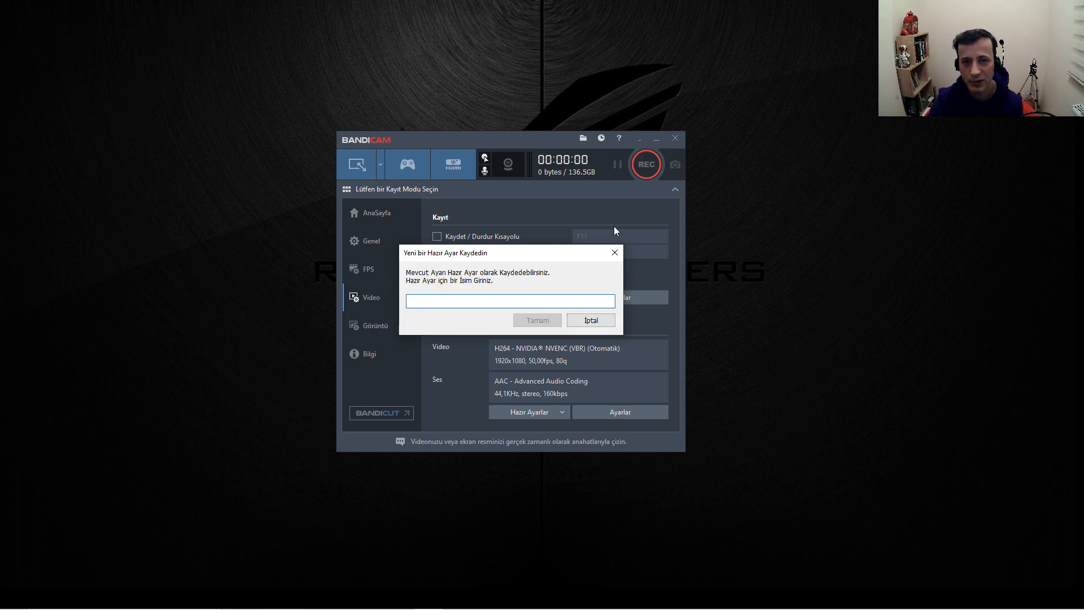
click(591, 320)
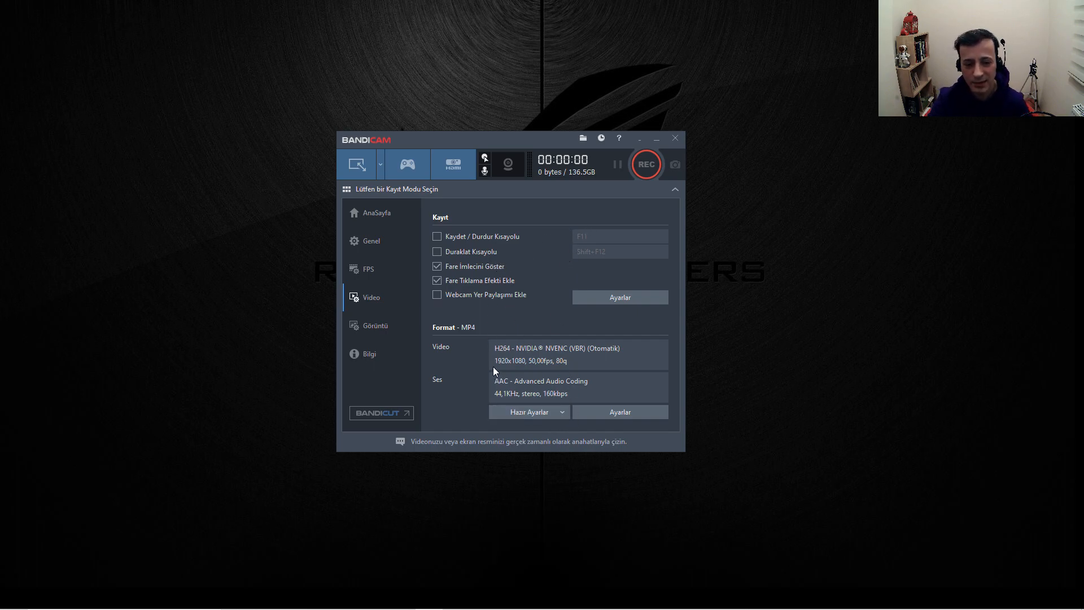
click(541, 416)
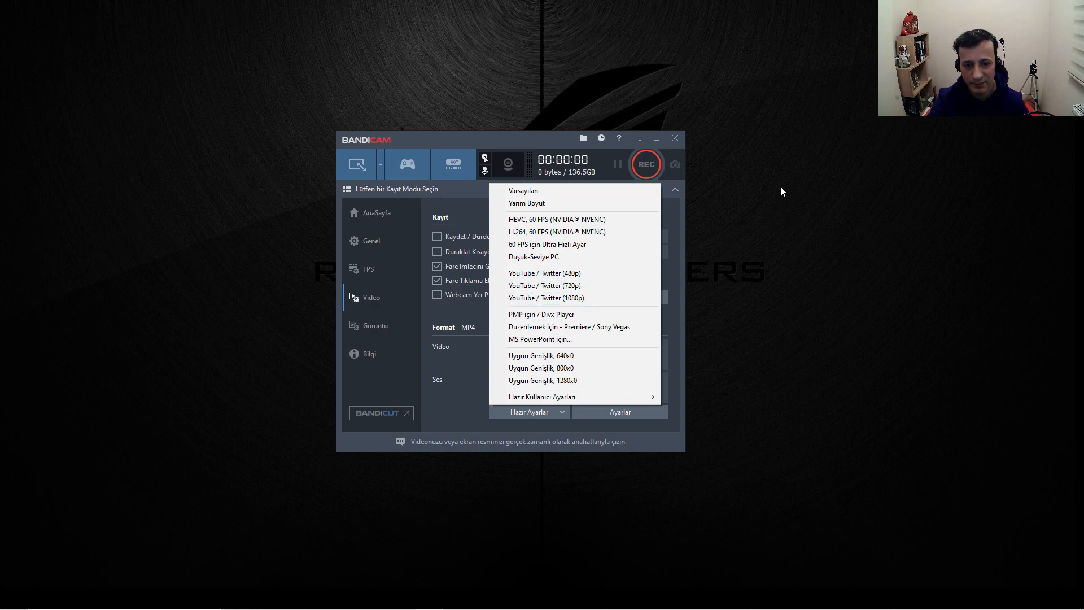
click(781, 216)
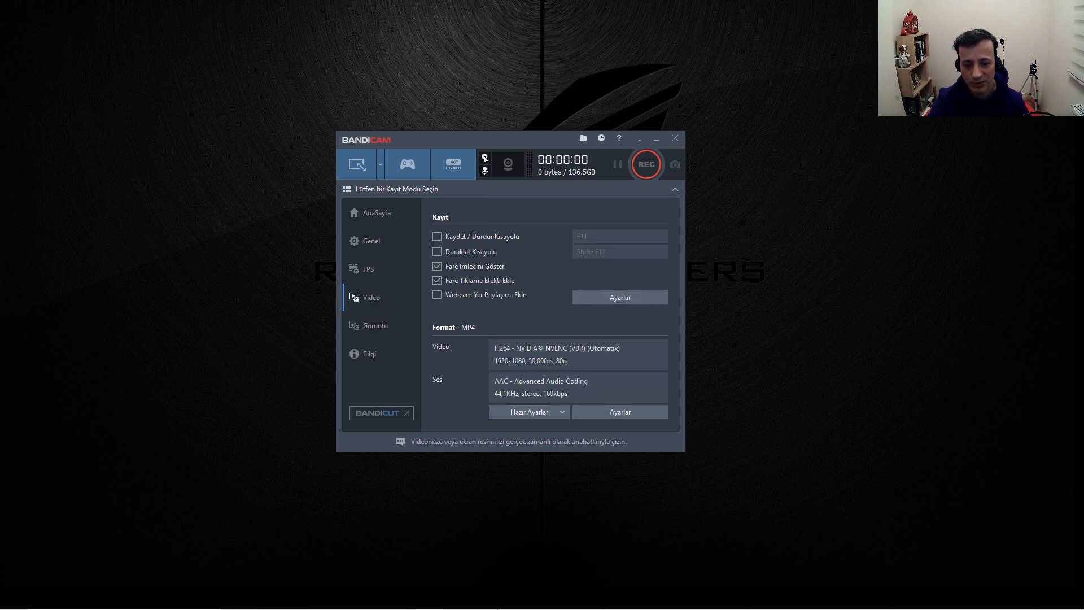
mouse_move(540, 598)
click(617, 529)
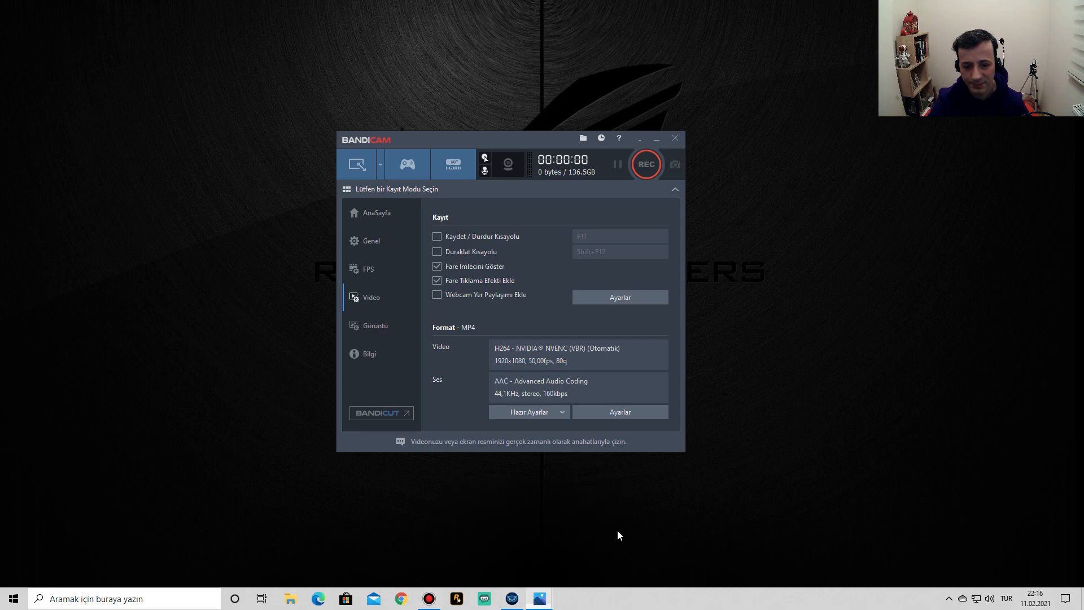
click(955, 14)
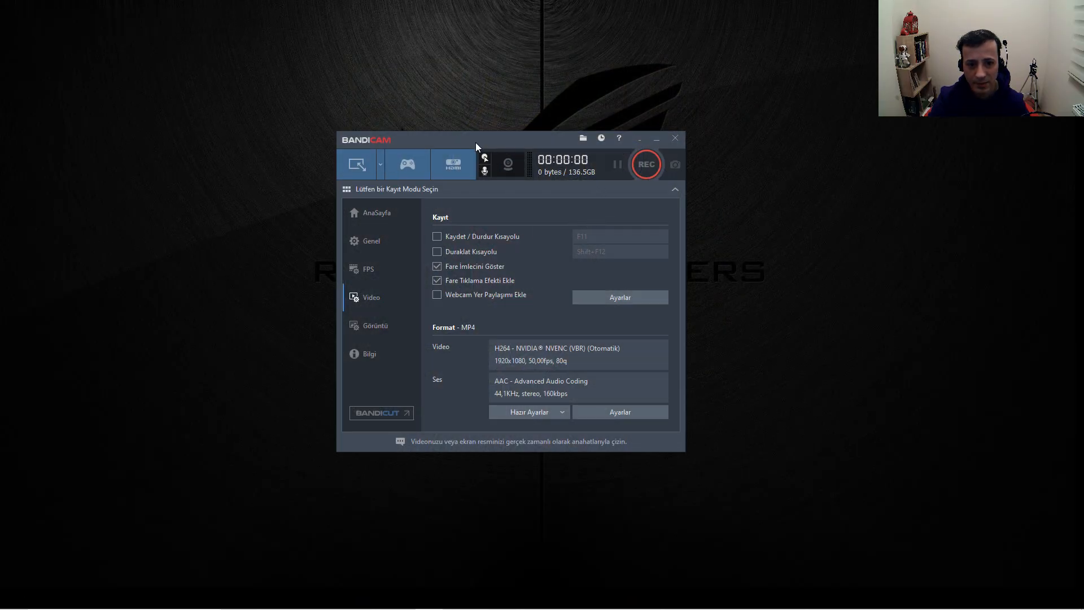
Apply the YouTube / Twitter (720p) format preset and select 1280 x 720 as the video size in the format settings
click(533, 414)
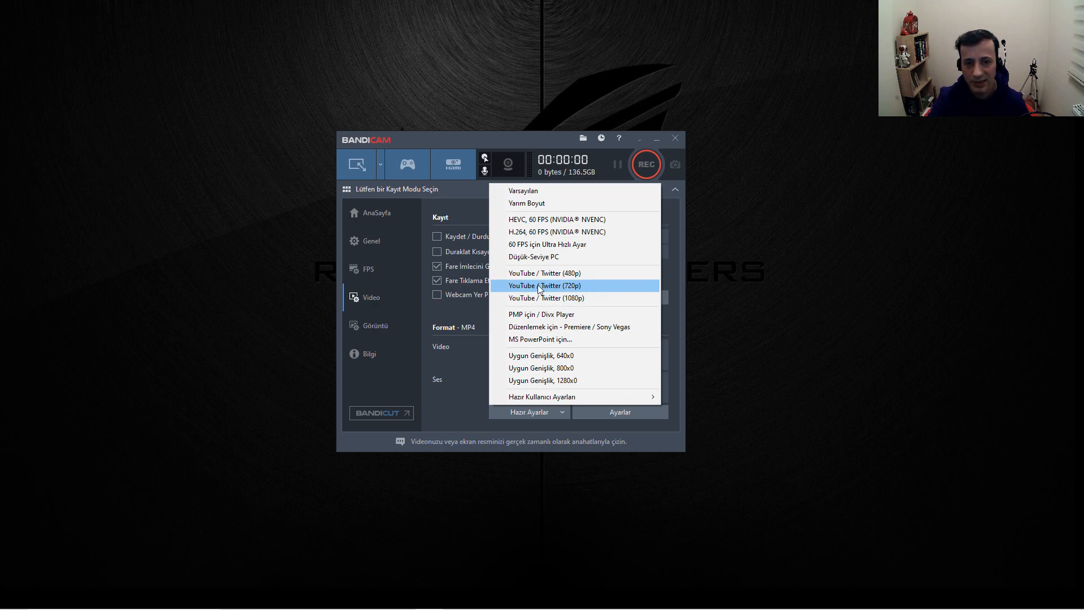
click(562, 288)
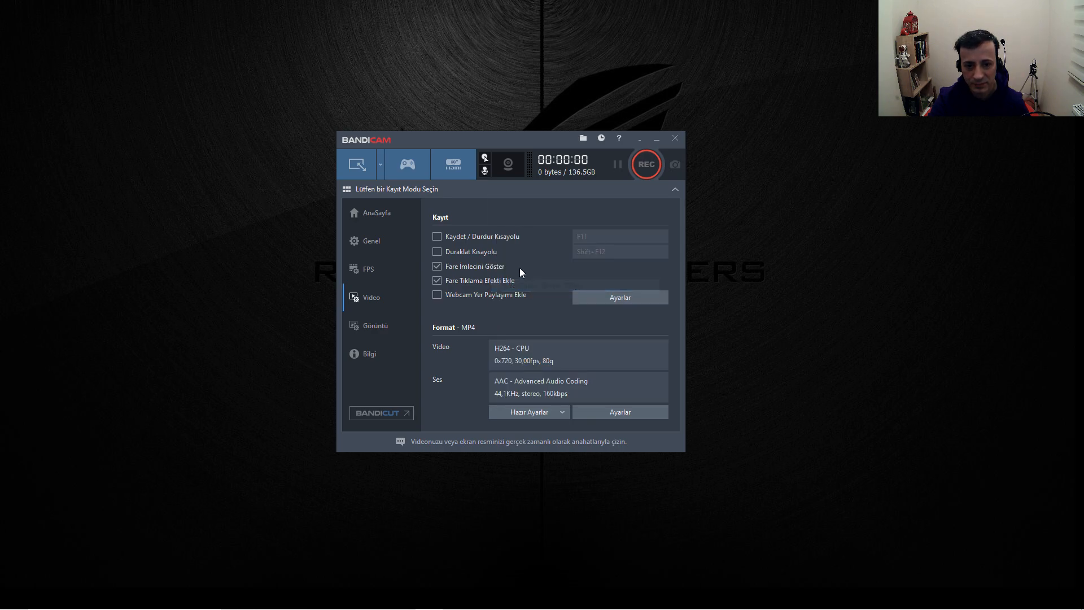
click(644, 412)
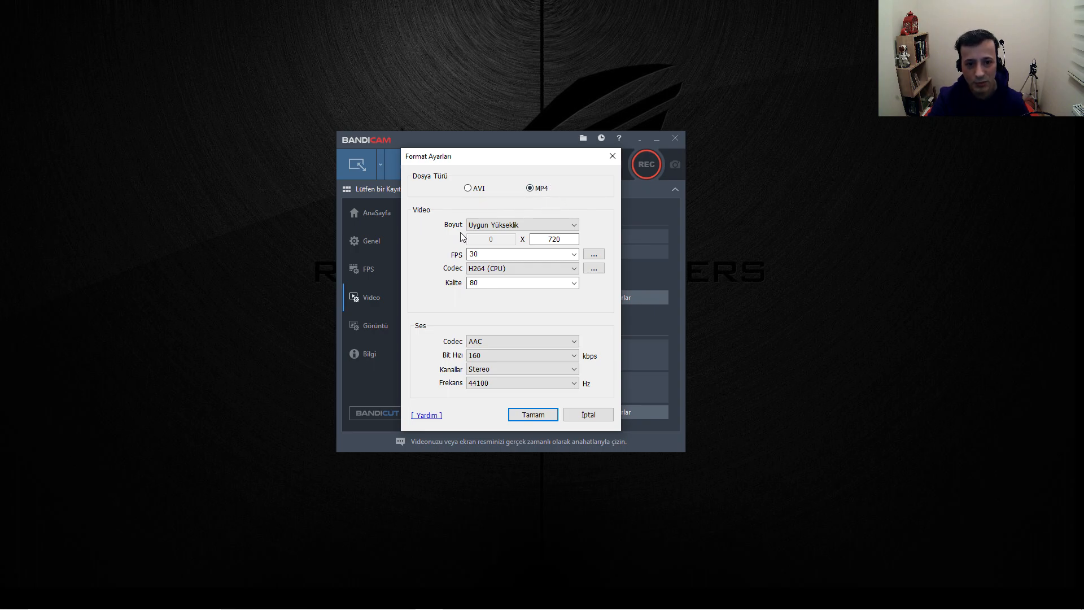
click(574, 225)
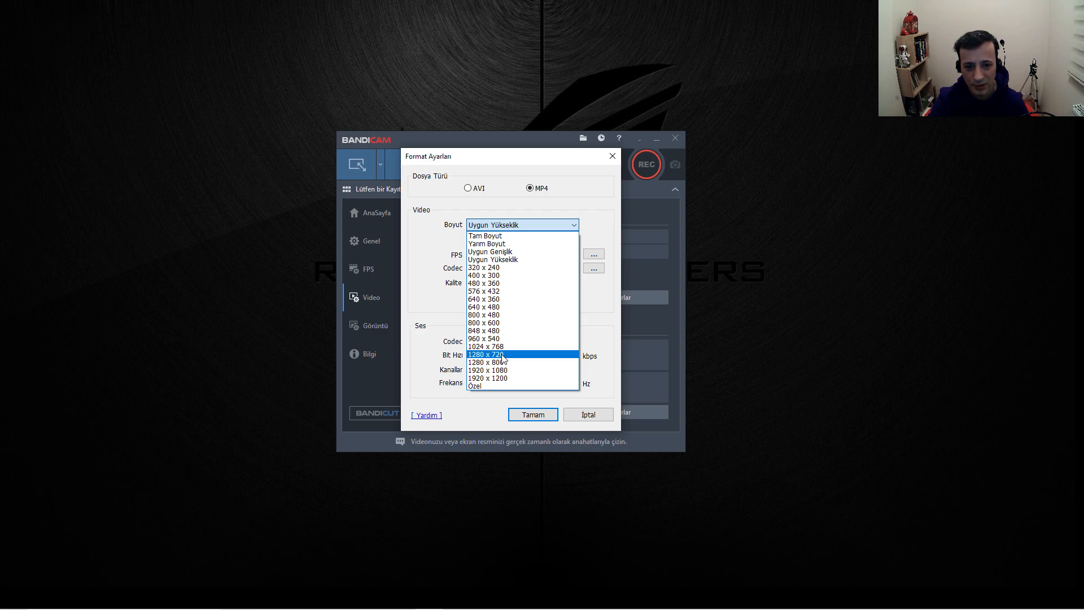
click(502, 355)
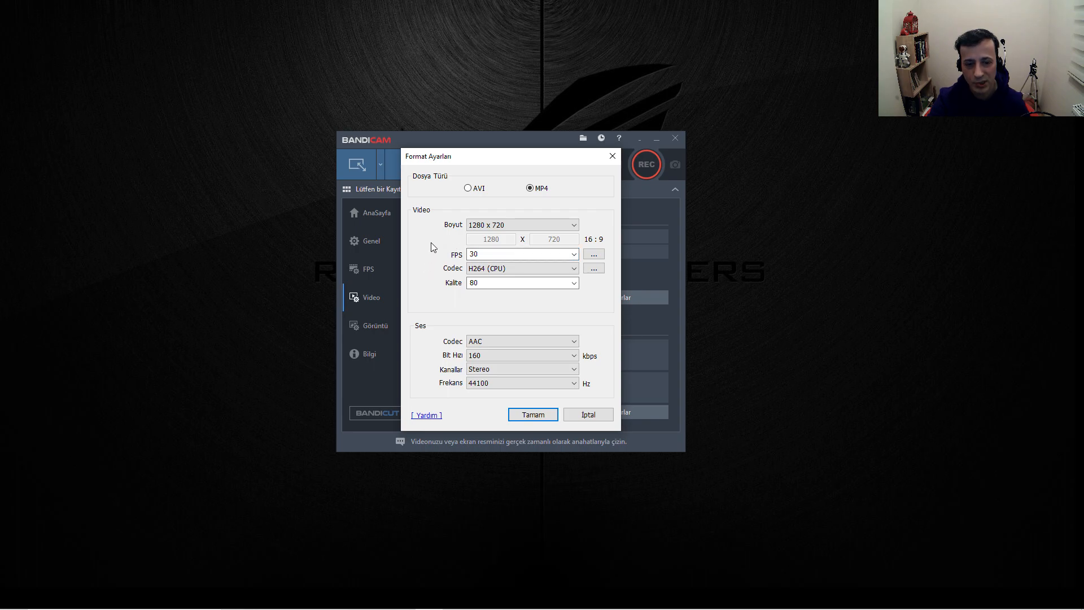
Examine the available frame rates and video codecs in the format settings without changing the selections
click(574, 255)
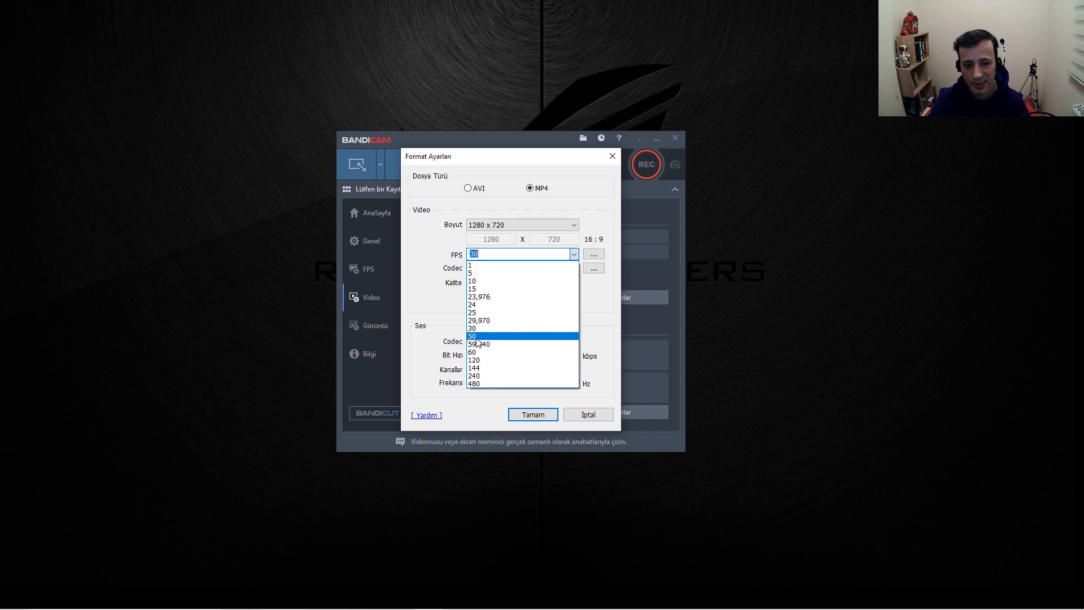
click(442, 304)
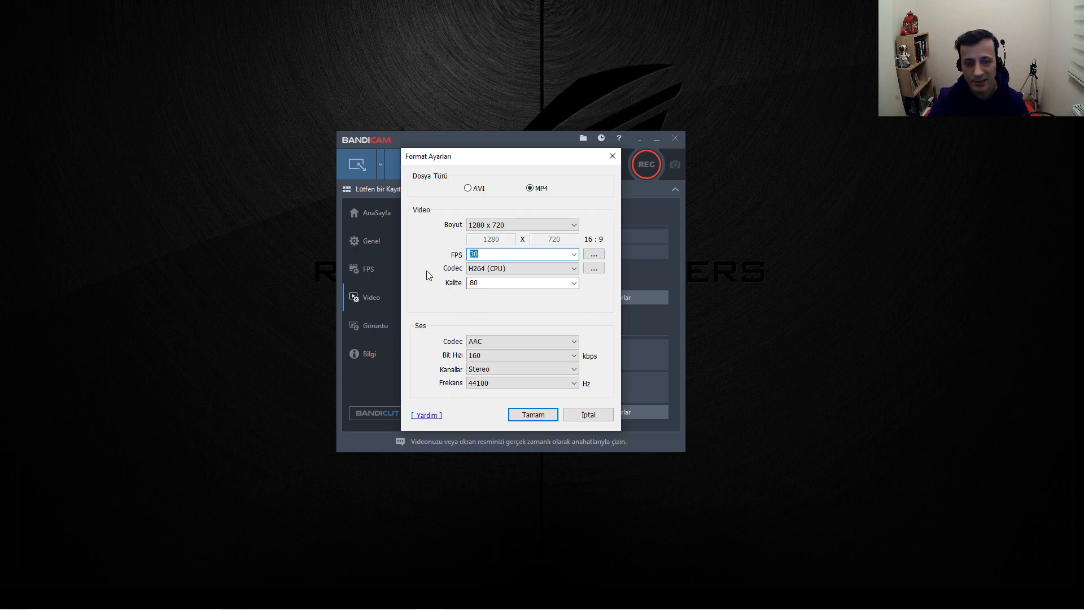
click(574, 255)
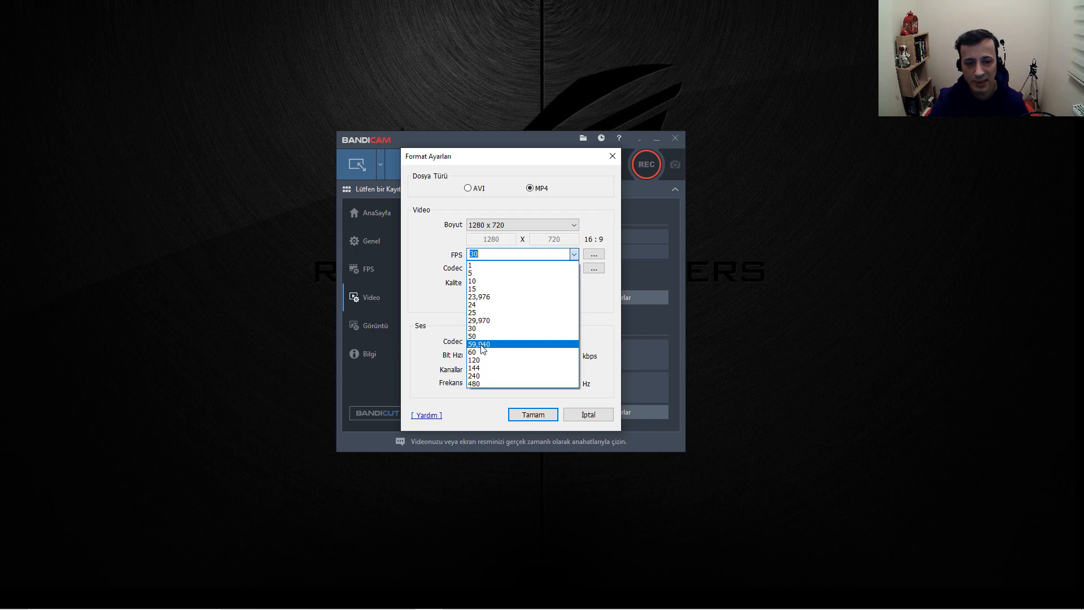
click(430, 288)
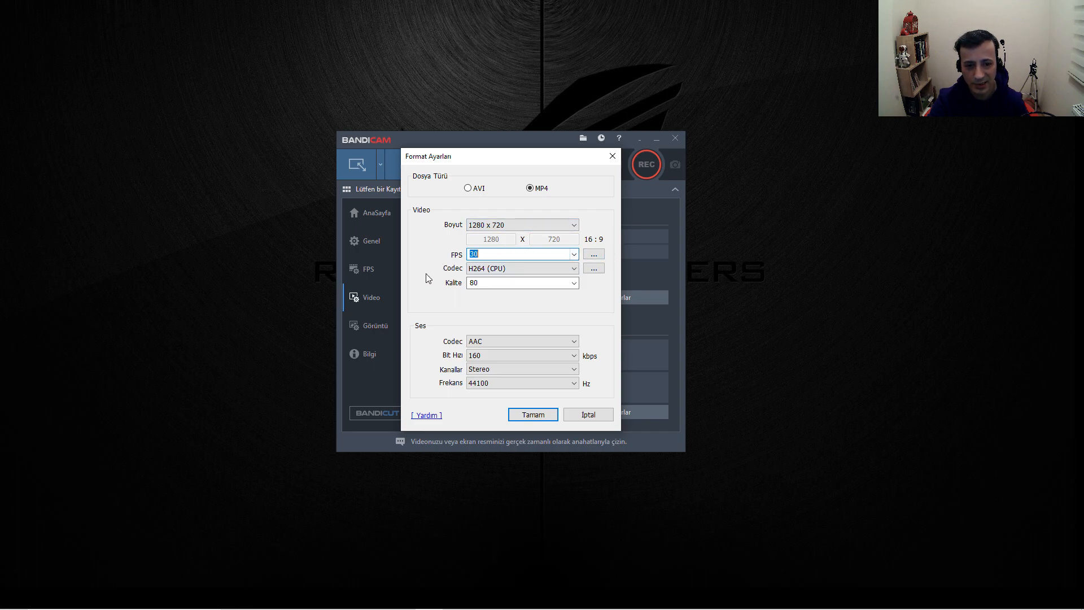
click(575, 254)
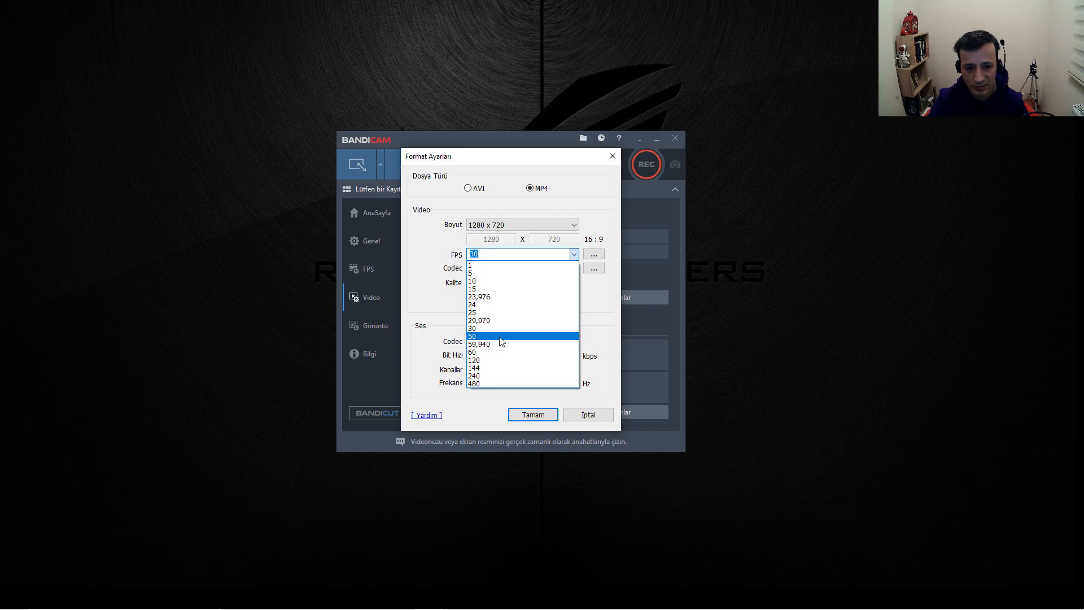
click(440, 298)
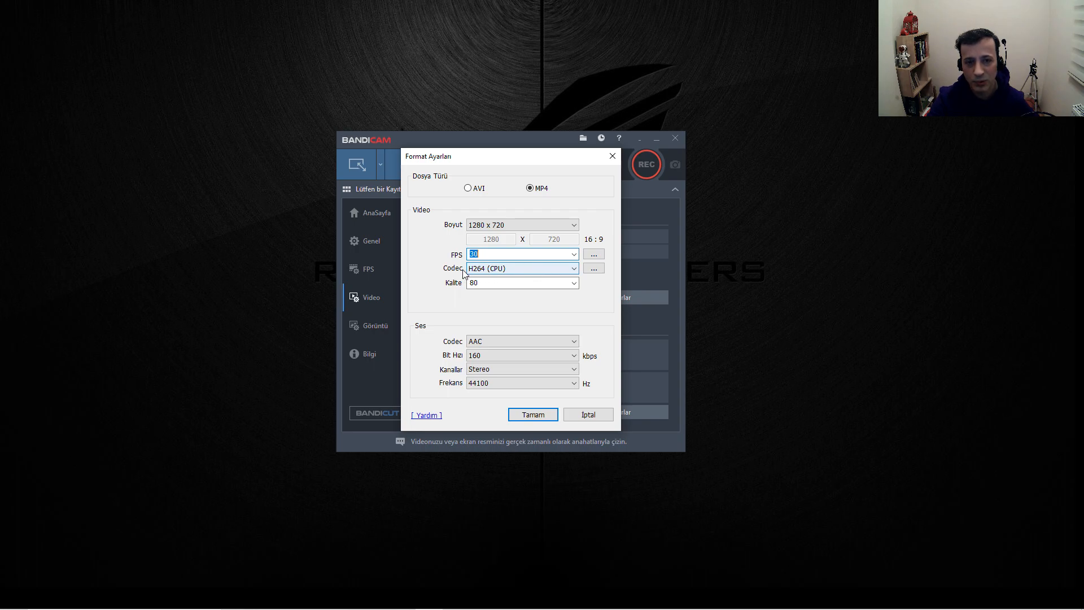
click(571, 269)
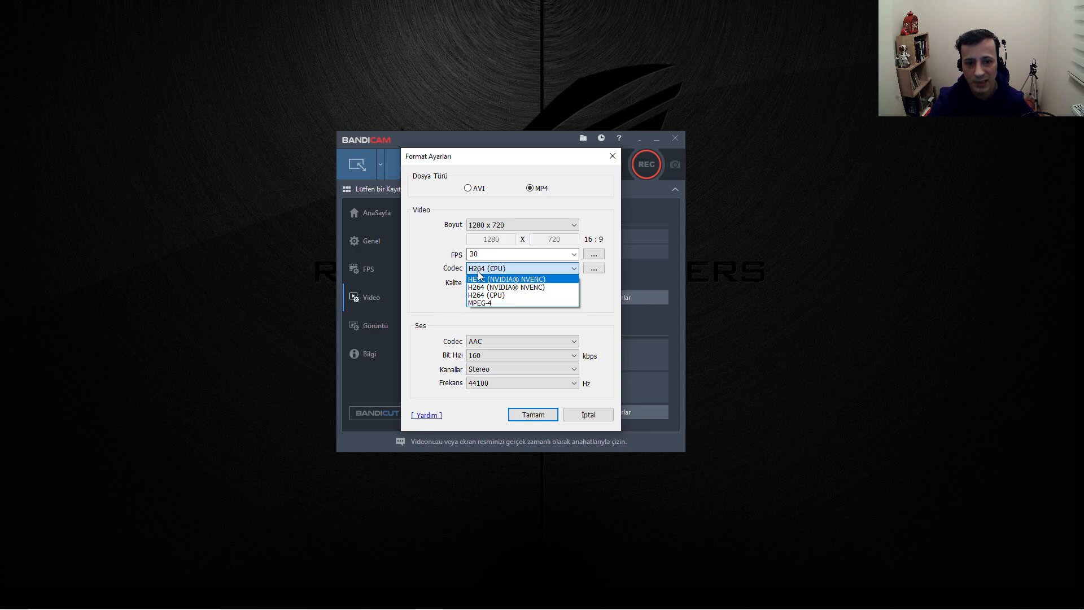
click(445, 306)
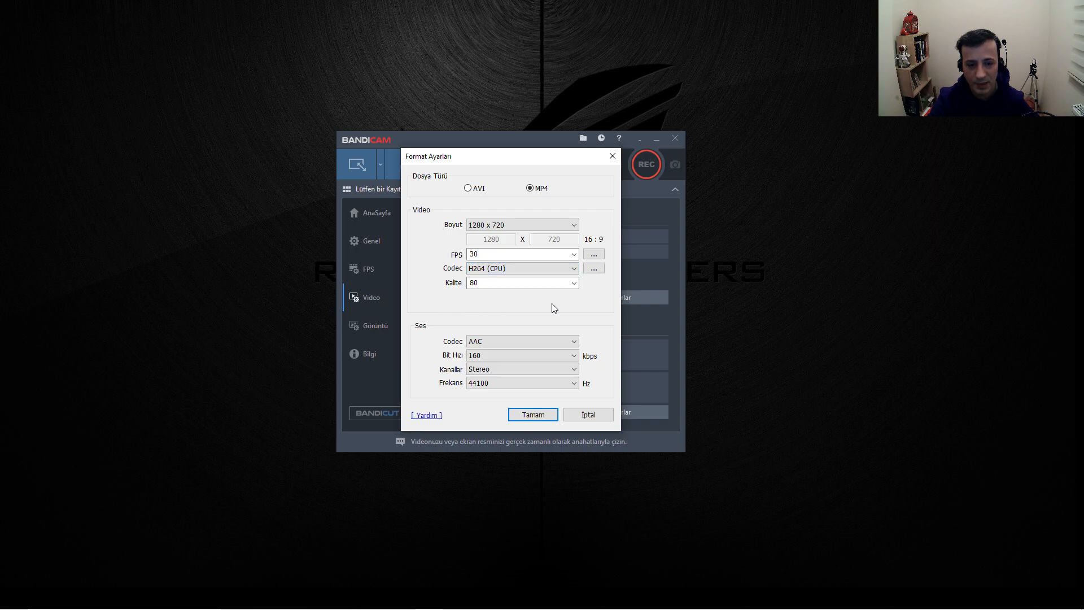
Set the video codec to H264 (NVIDIA® NVENC) and select 80 as the video quality
click(564, 269)
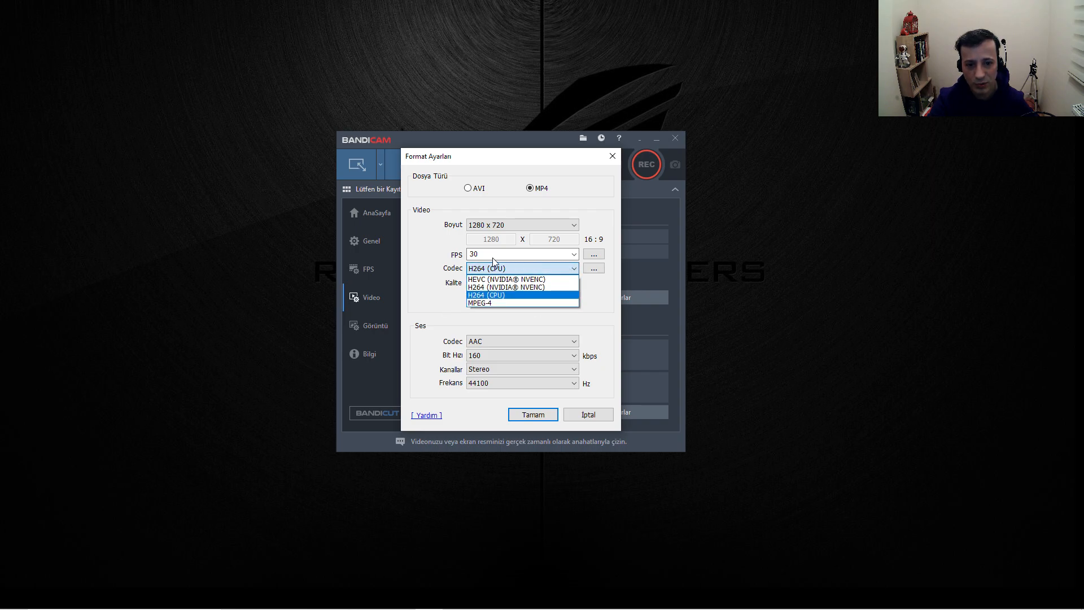
click(511, 288)
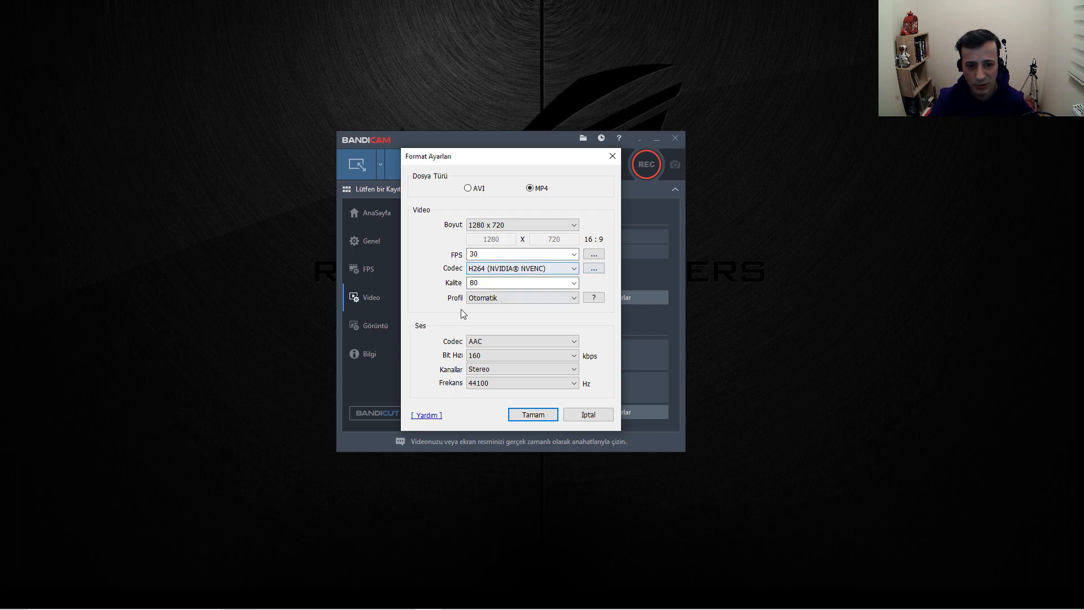
click(574, 283)
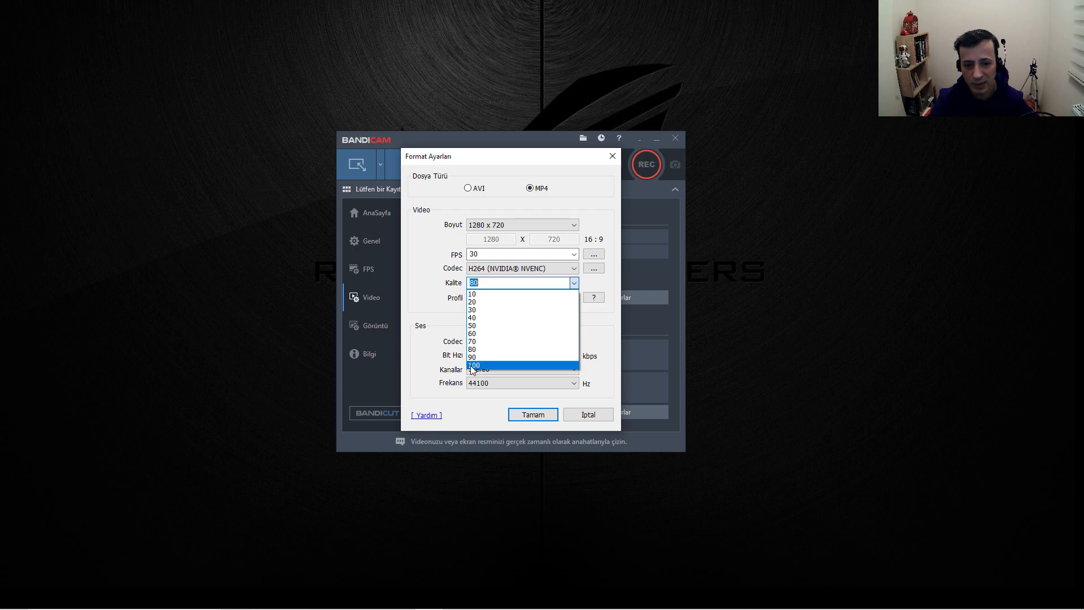
click(473, 350)
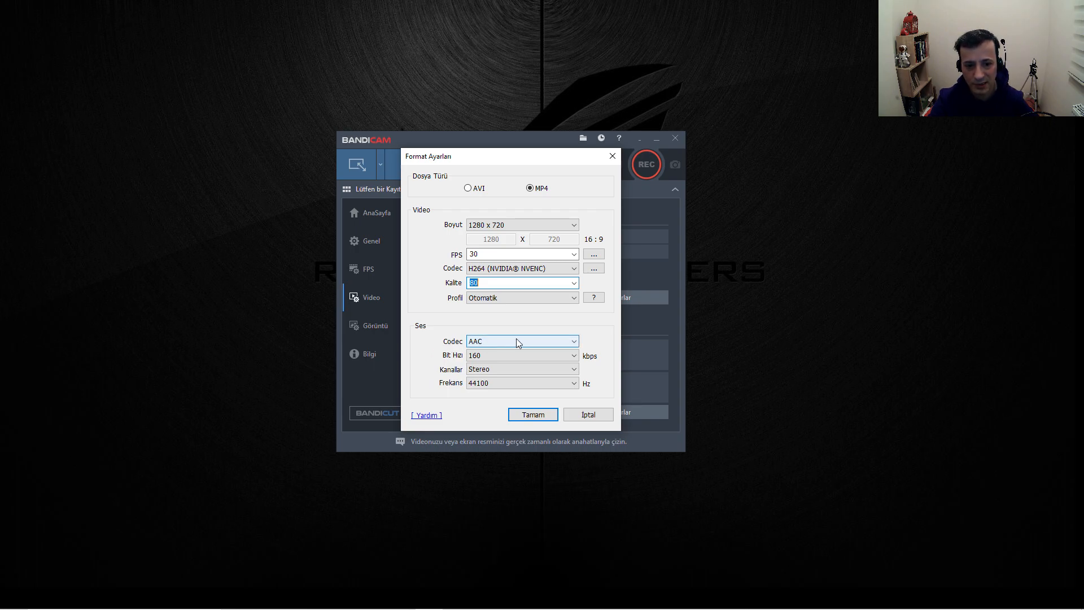
Review the available audio bit rates in the format settings and keep 160 kbps selected
click(573, 355)
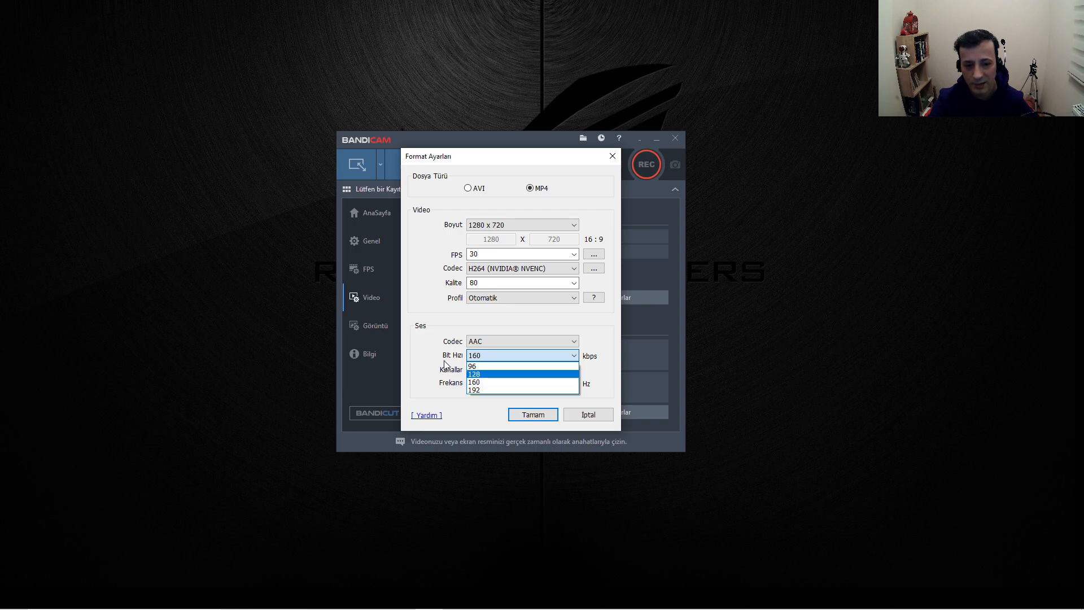
click(472, 384)
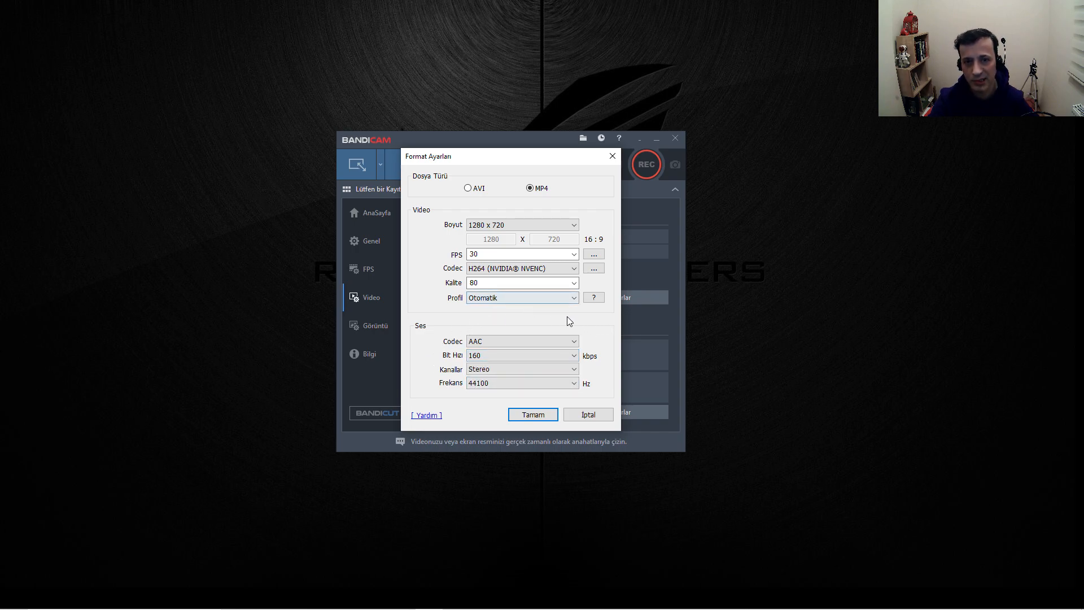
click(571, 357)
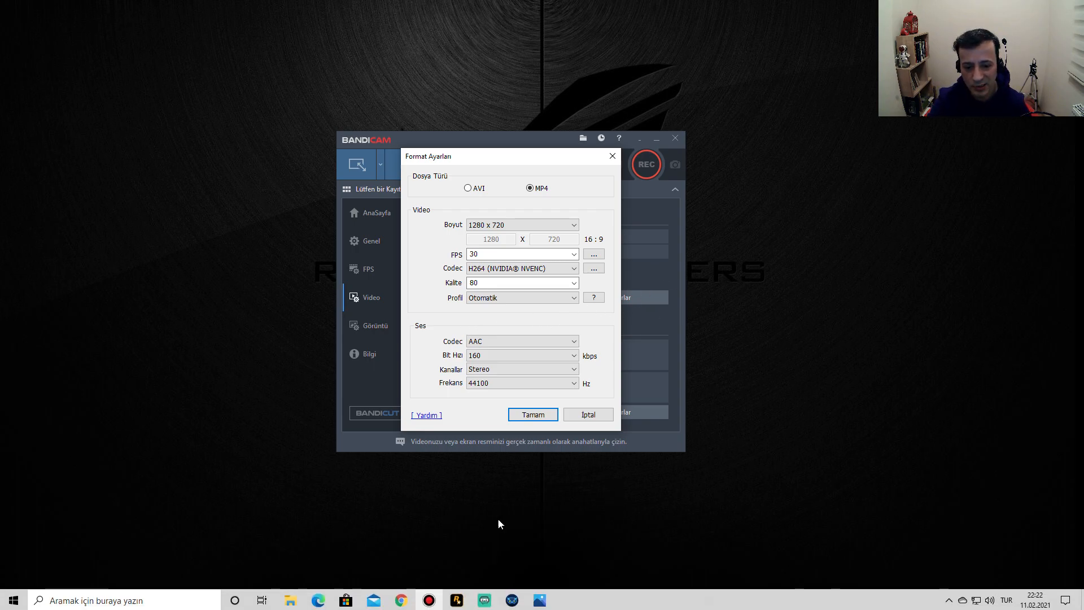
Switch to the Photos app and examine the video quality list in the opened YouTube screenshot
mouse_move(537, 607)
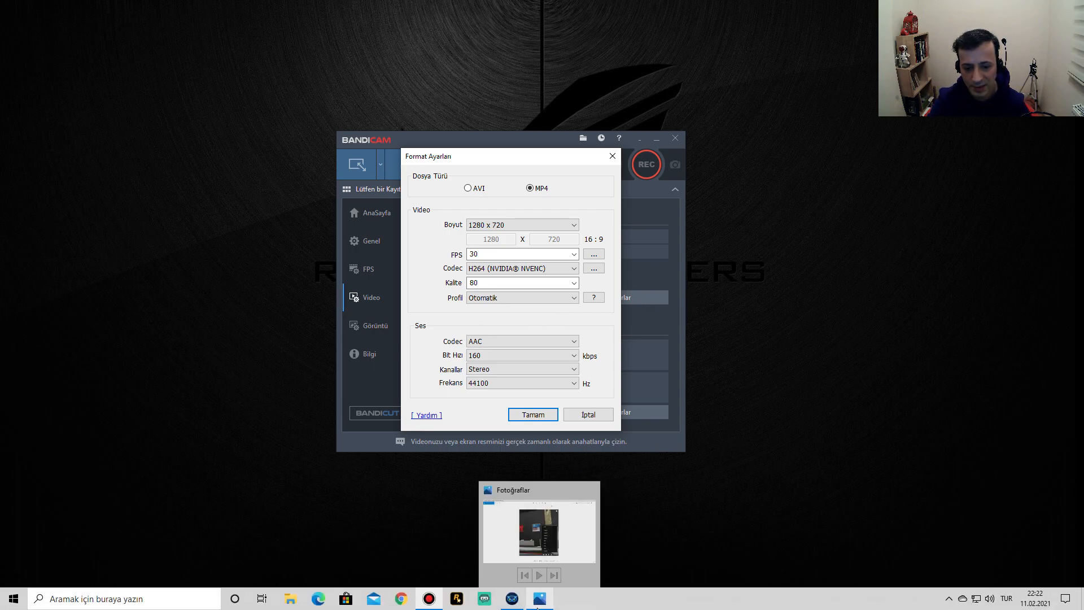
click(537, 537)
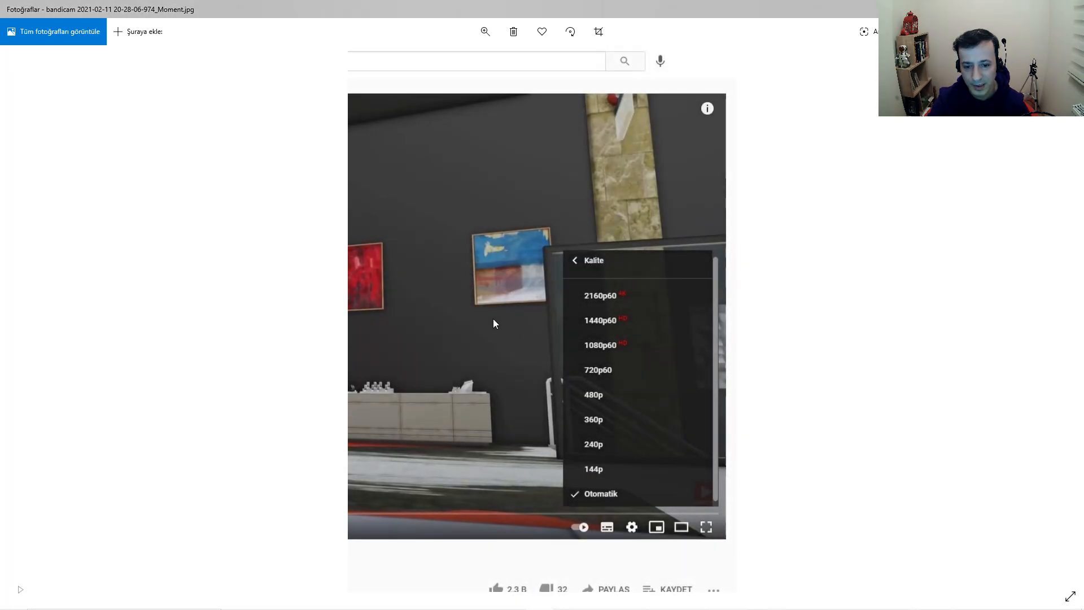
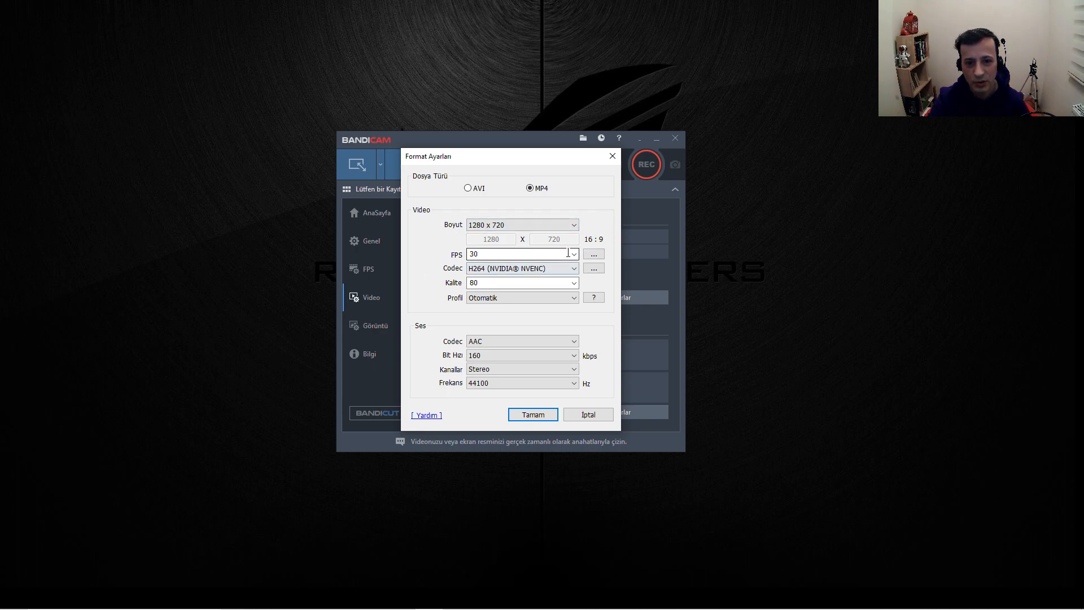
Back in Bandicam, set the video frame rate to 50 FPS and apply the format settings
click(574, 255)
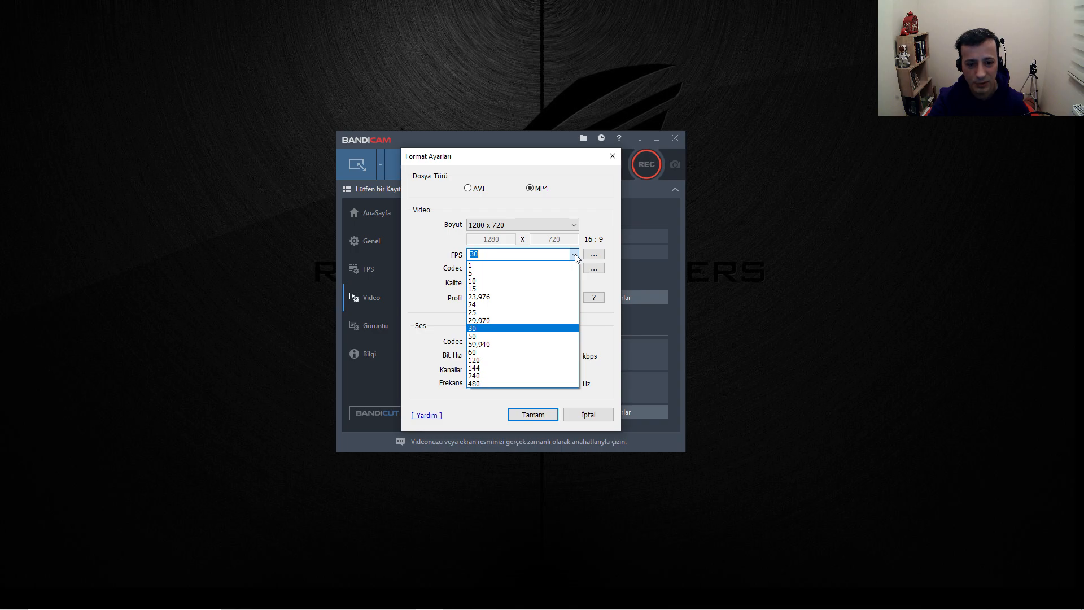
click(480, 337)
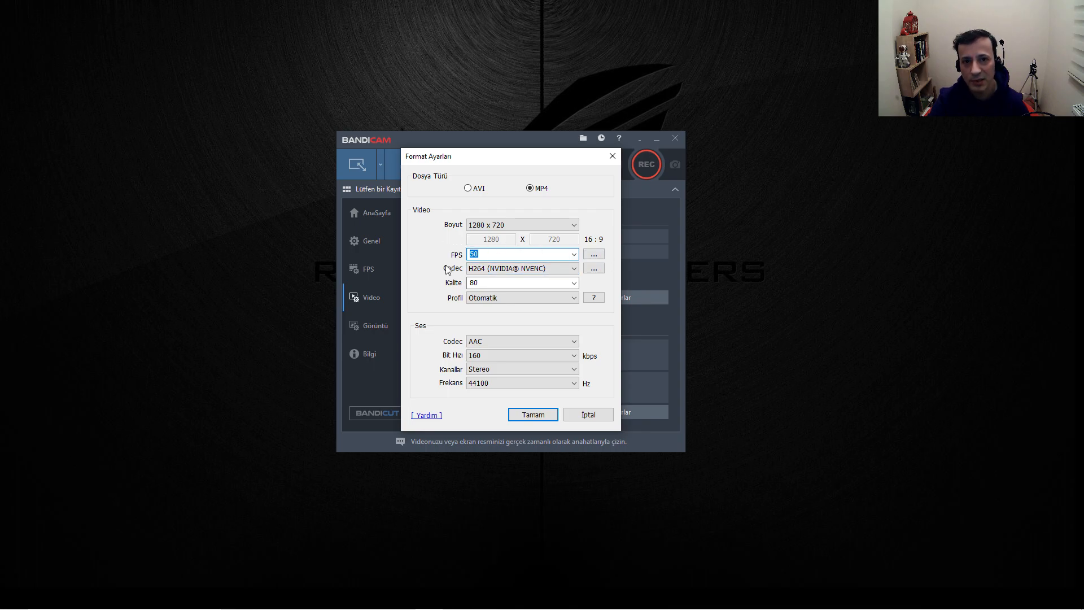
click(532, 416)
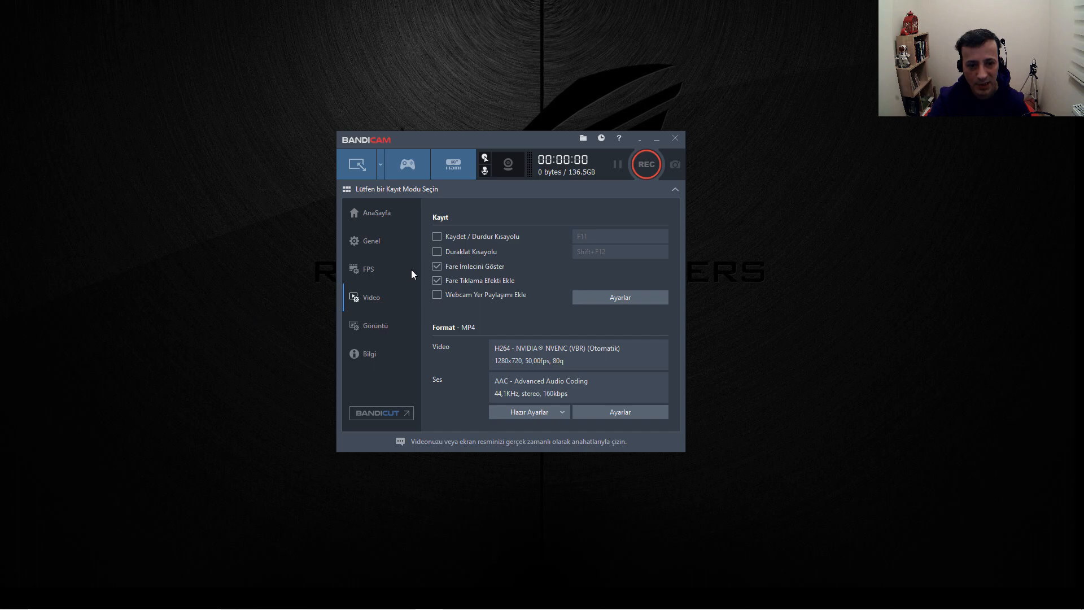
Enable the hotkey in the image capture settings and try assigning Num 7 before restoring the backslash key
click(372, 325)
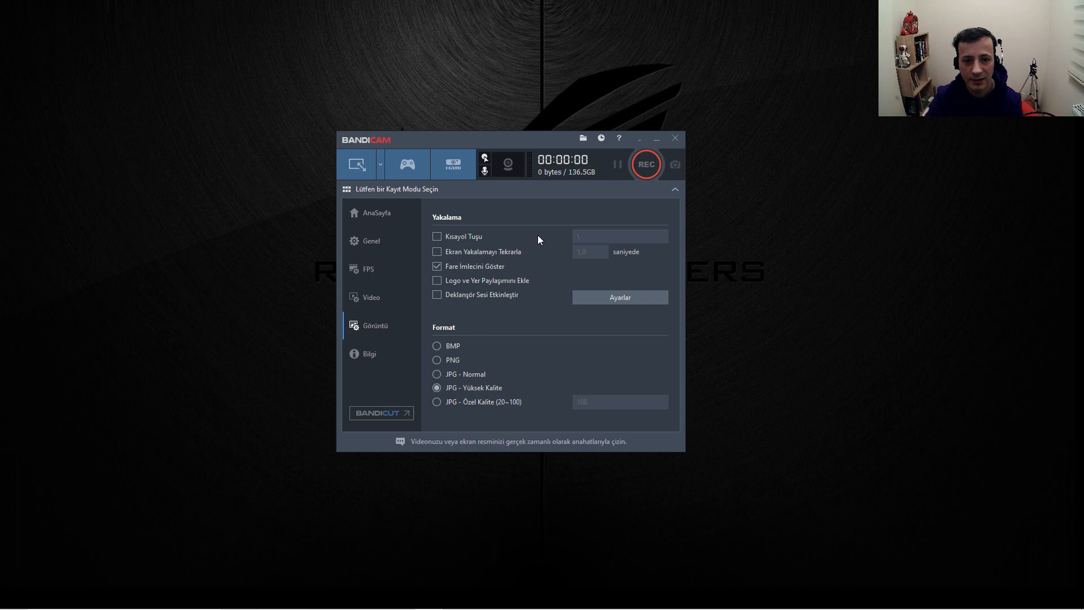
click(437, 237)
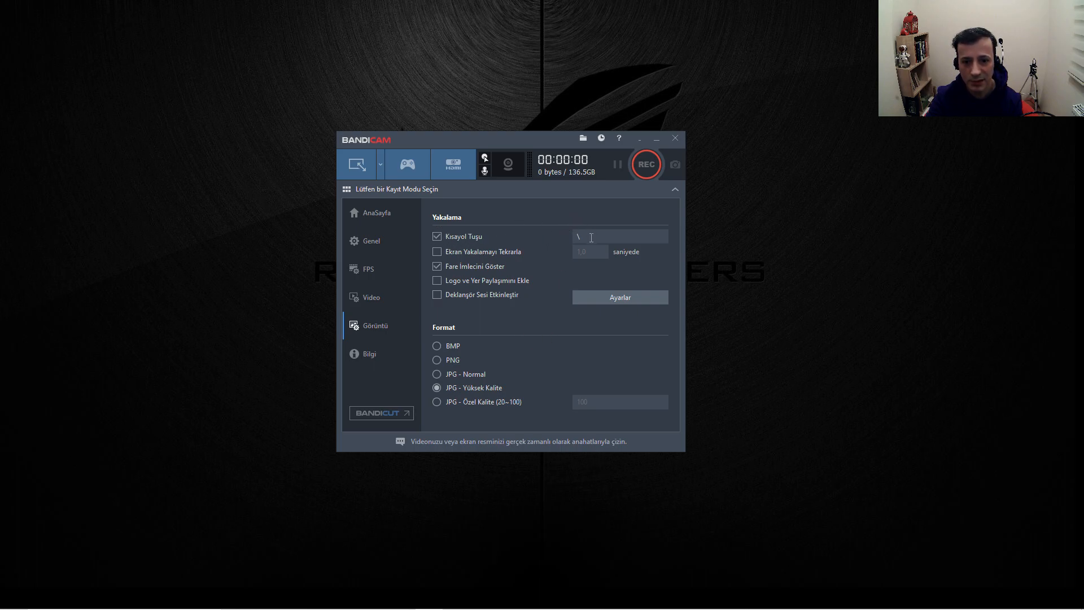
click(580, 238)
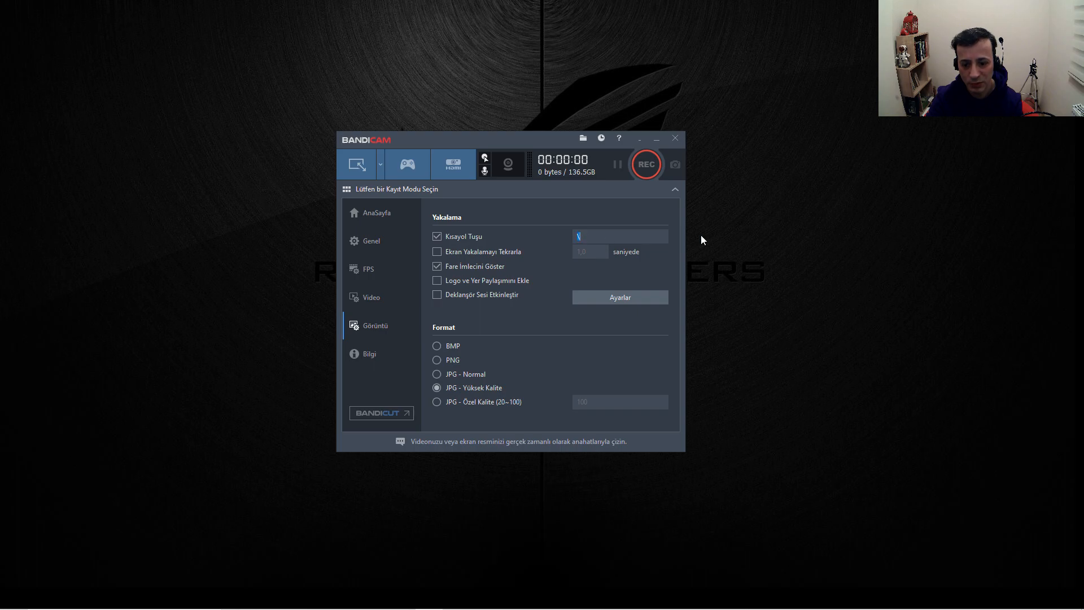
key(KP_7)
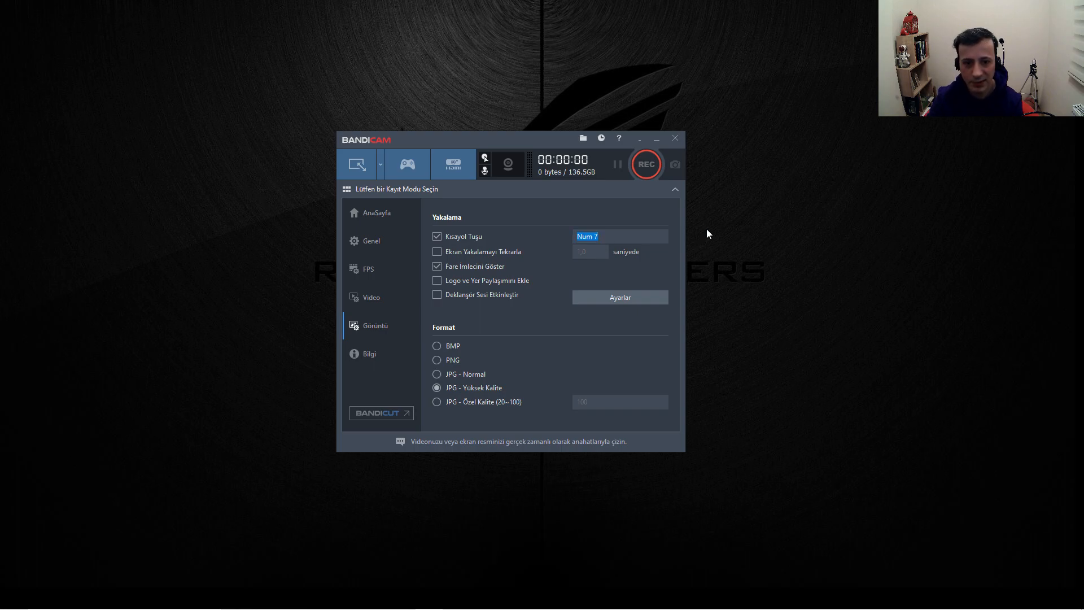
key(z)
key(BackSpace)
key(backslash)
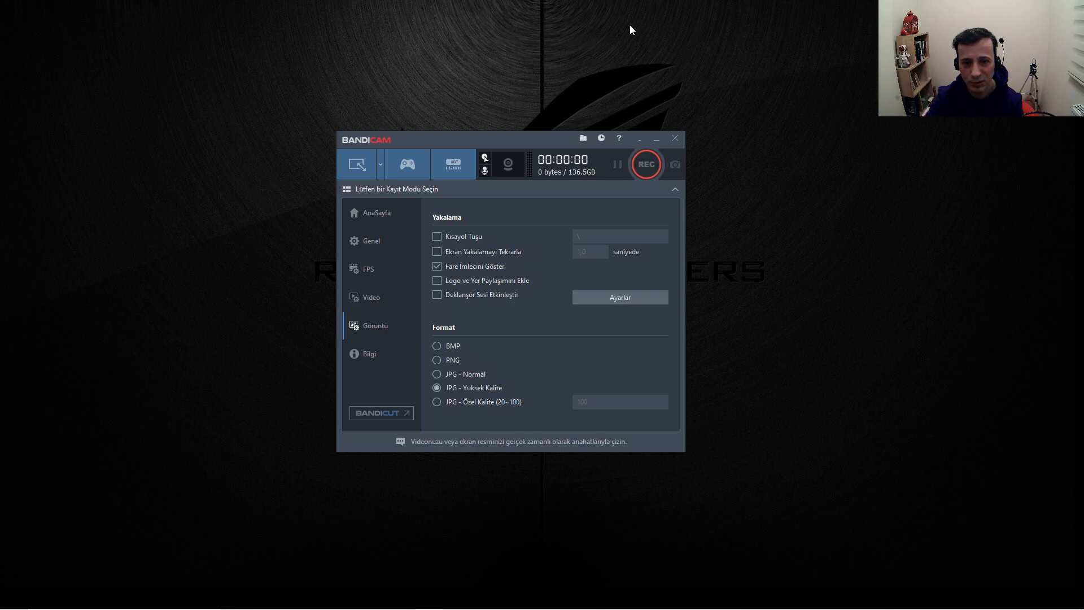
Review the logo options in the image capture settings and close them without making changes
click(625, 295)
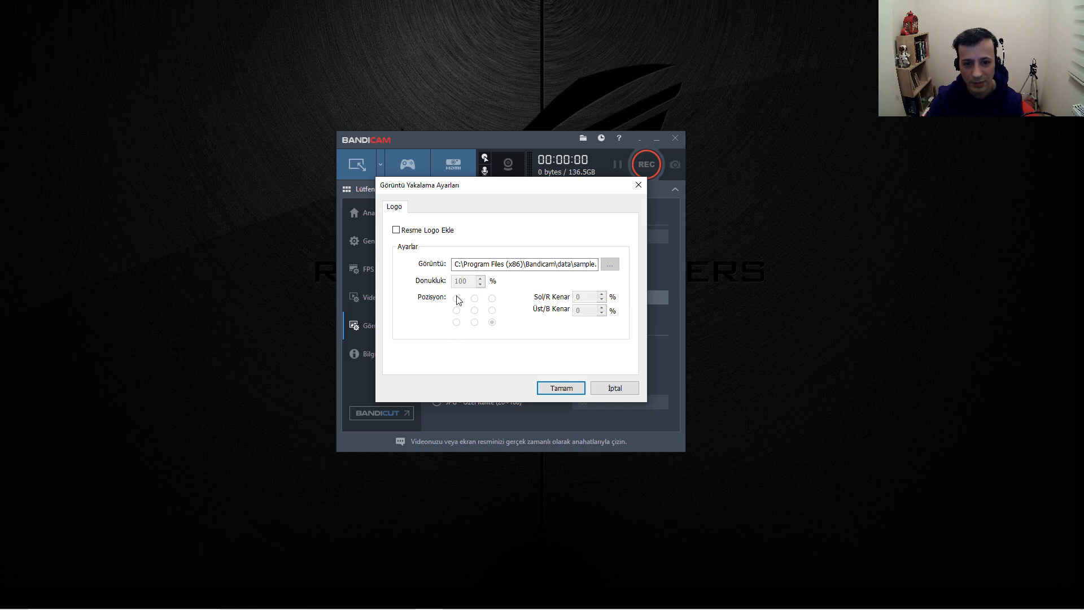
click(639, 186)
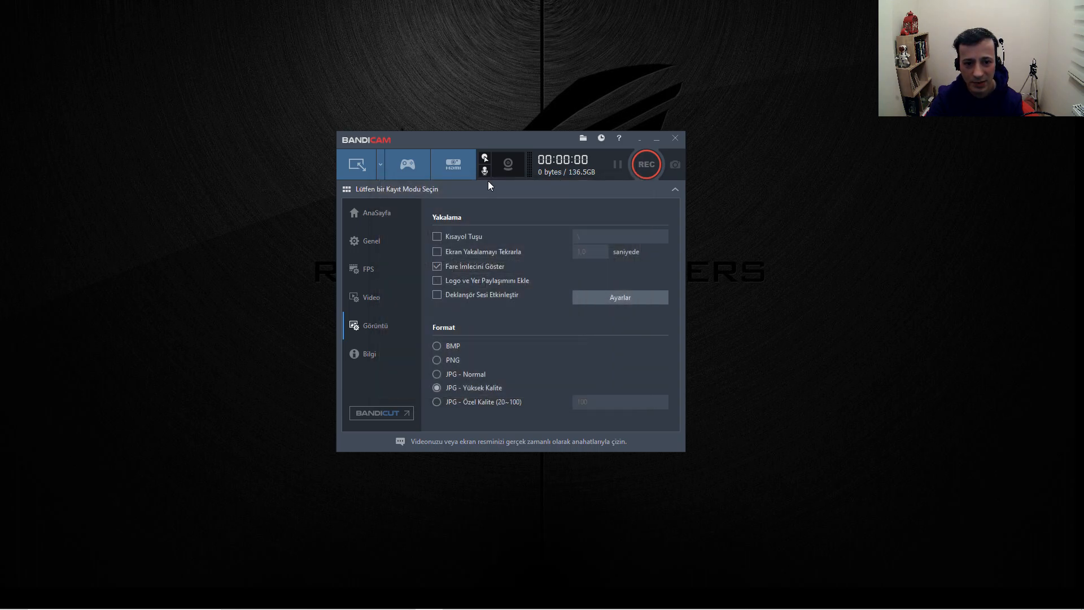